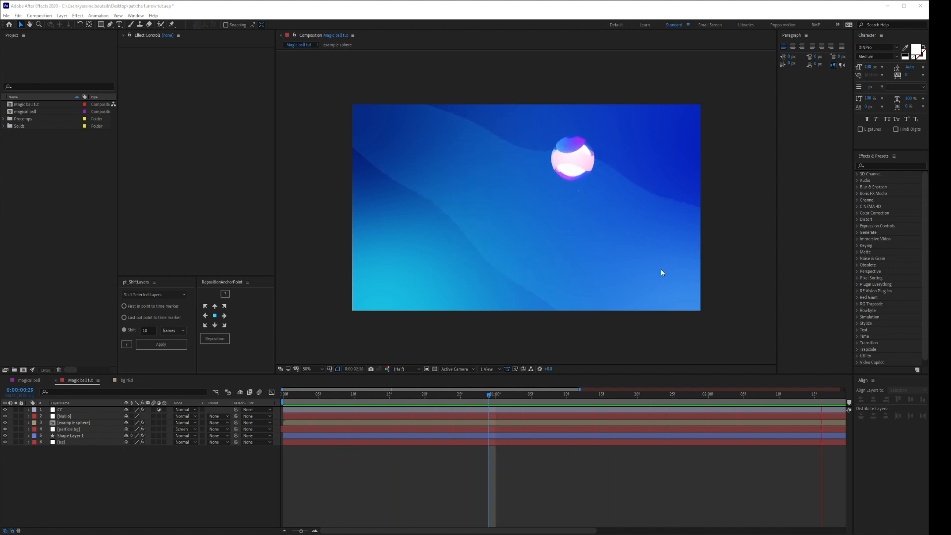
Move the current time to 0:00:01:02 and activate the Rectangle tool.
{"action": "left_click_drag", "start_coordinate": [810, 399], "coordinate": [511, 402]}
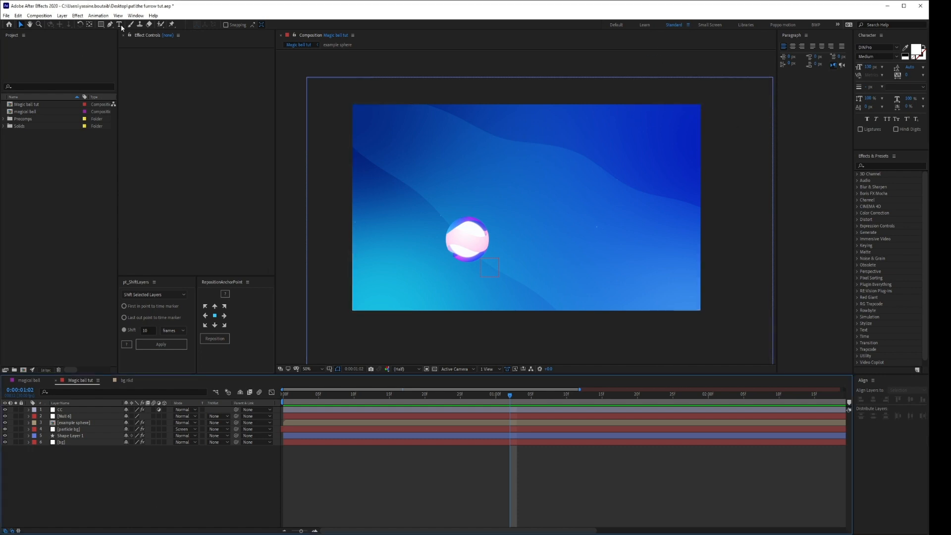
{"action": "left_click", "coordinate": [102, 25]}
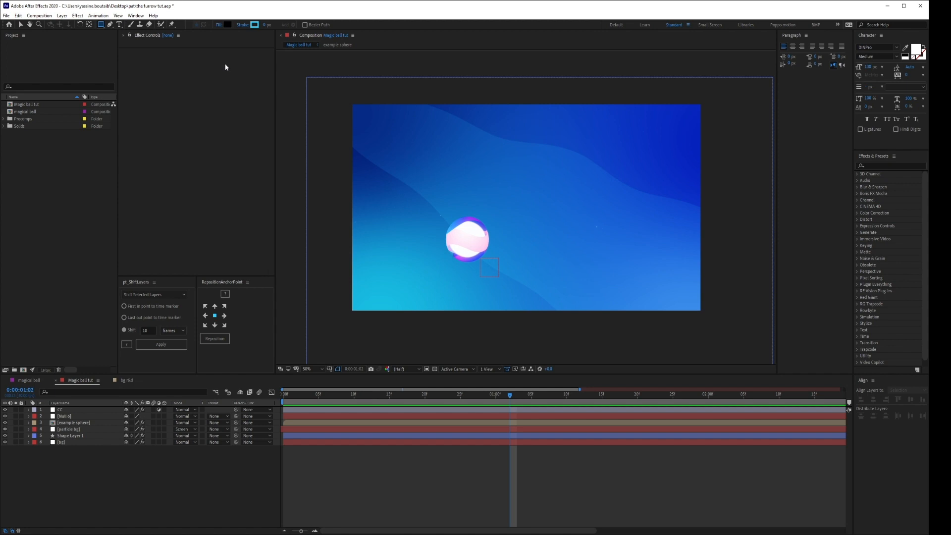
{"action": "left_click", "coordinate": [67, 462]}
{"action": "key", "text": "ctrl+y"}
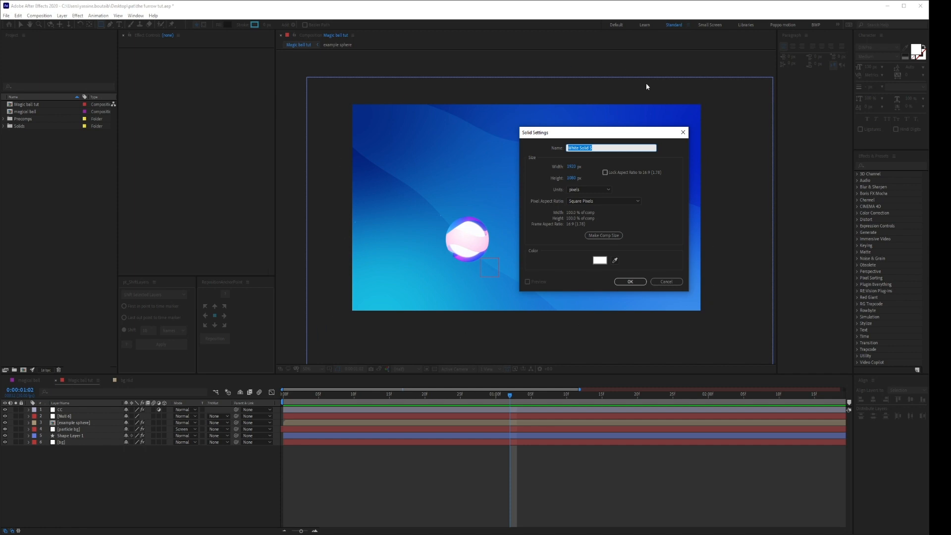
{"action": "left_click", "coordinate": [667, 282]}
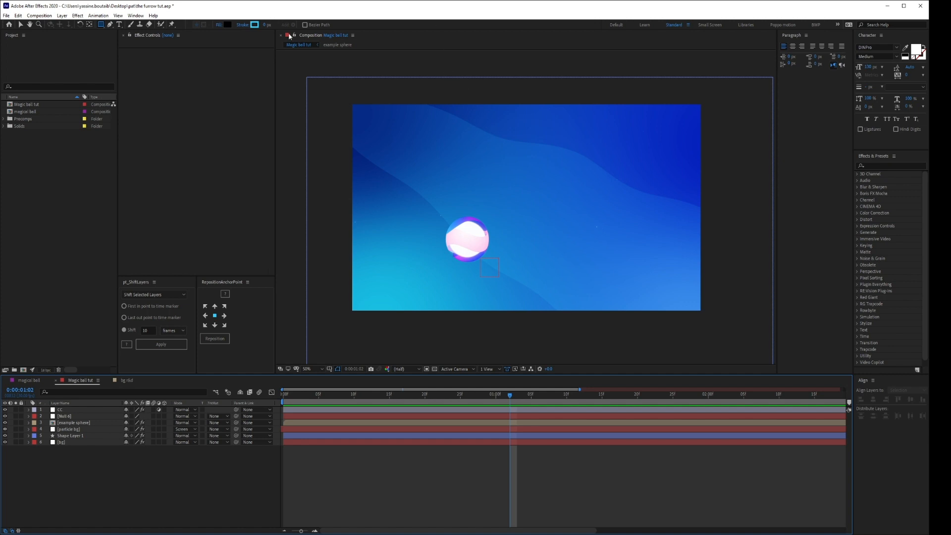
Create a composition-sized rectangle on a new shape layer, and delete that layer again.
{"action": "double_click", "coordinate": [101, 25]}
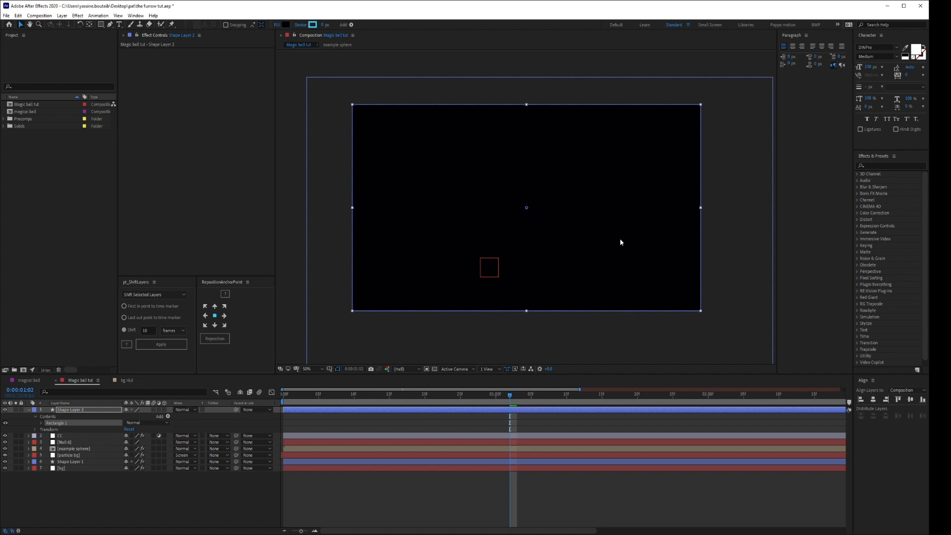
{"action": "left_click", "coordinate": [80, 410]}
{"action": "key", "text": "Delete"}
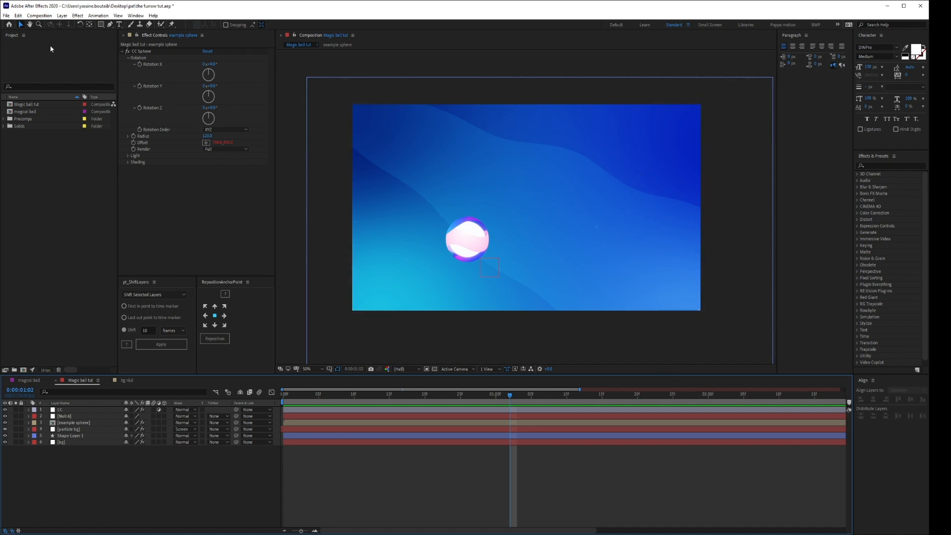
Create a composition-sized ellipse shape layer with the Ellipse tool, and delete it again.
{"action": "left_click", "coordinate": [101, 24]}
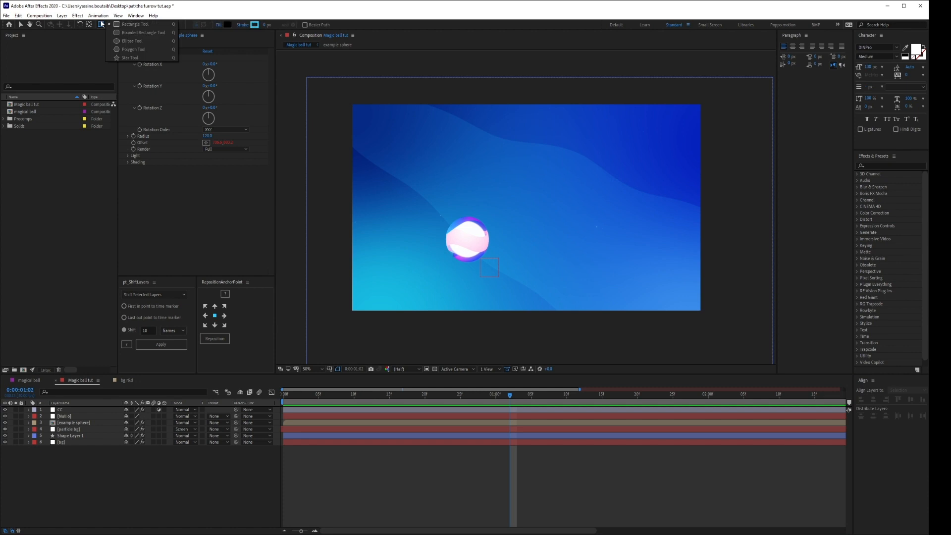
{"action": "left_click", "coordinate": [126, 41]}
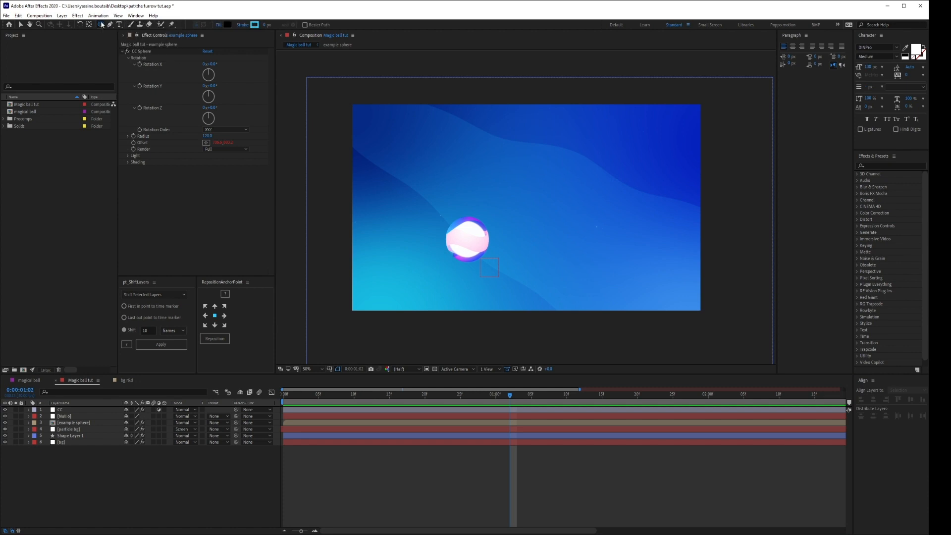
{"action": "double_click", "coordinate": [102, 24]}
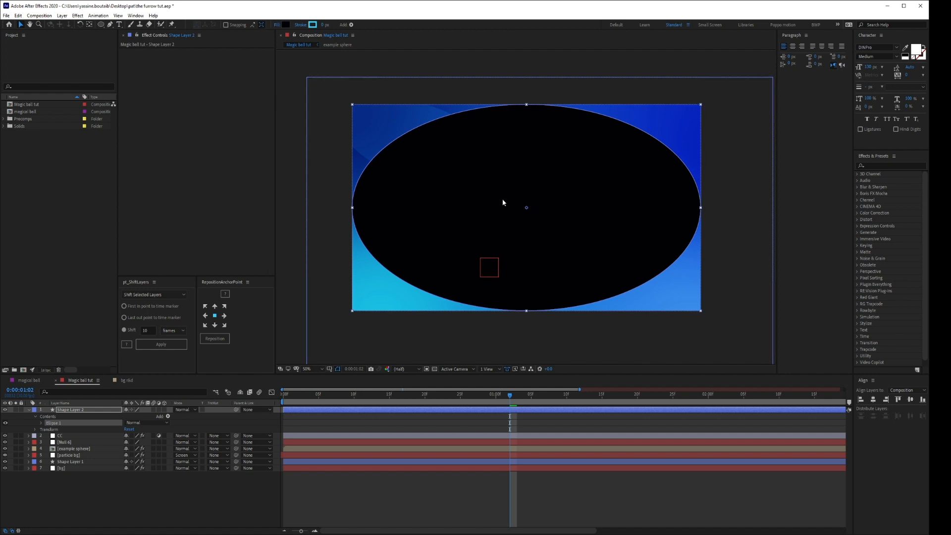
{"action": "left_click", "coordinate": [59, 412]}
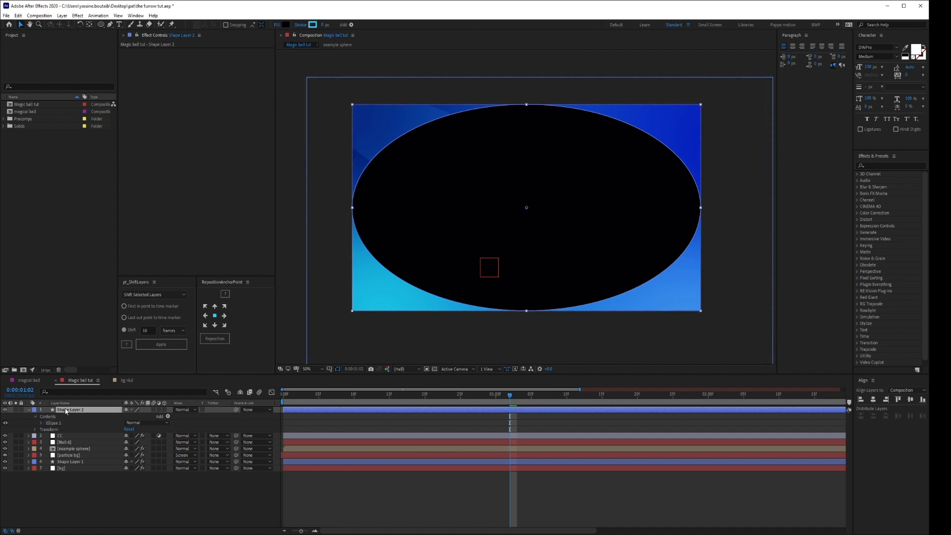
{"action": "key", "text": "Delete"}
Create a composition-height pentagon shape layer with the Polygon tool, and delete it again.
{"action": "left_click", "coordinate": [101, 24]}
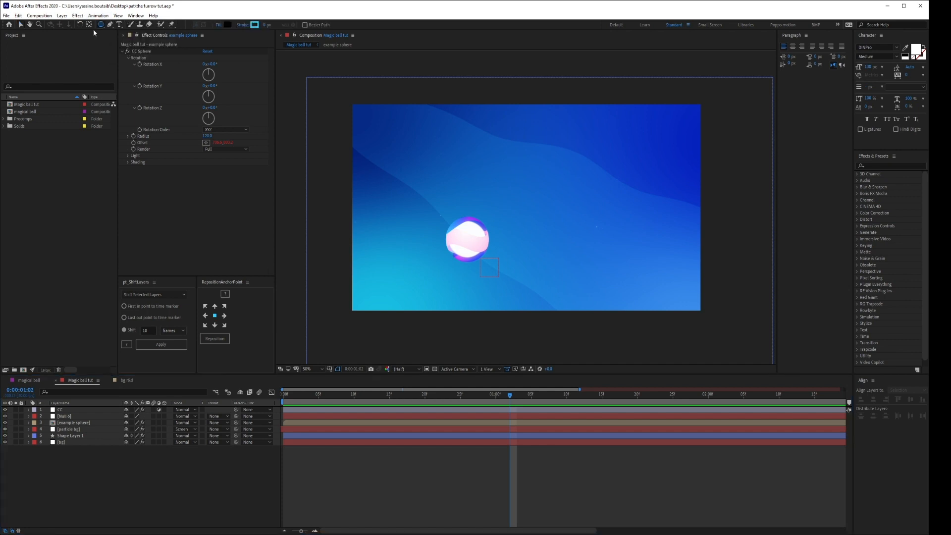
{"action": "double_click", "coordinate": [101, 25]}
{"action": "key", "text": "v"}
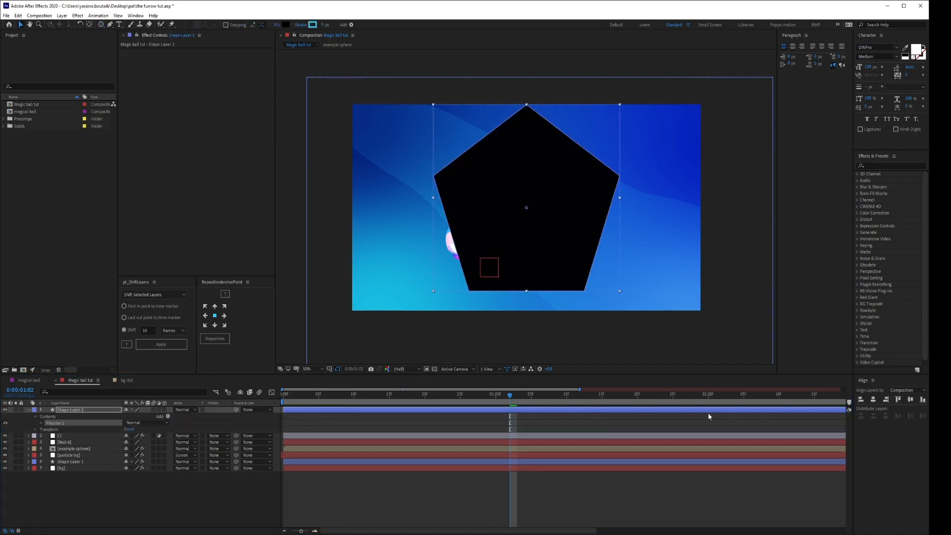
{"action": "key", "text": "Delete"}
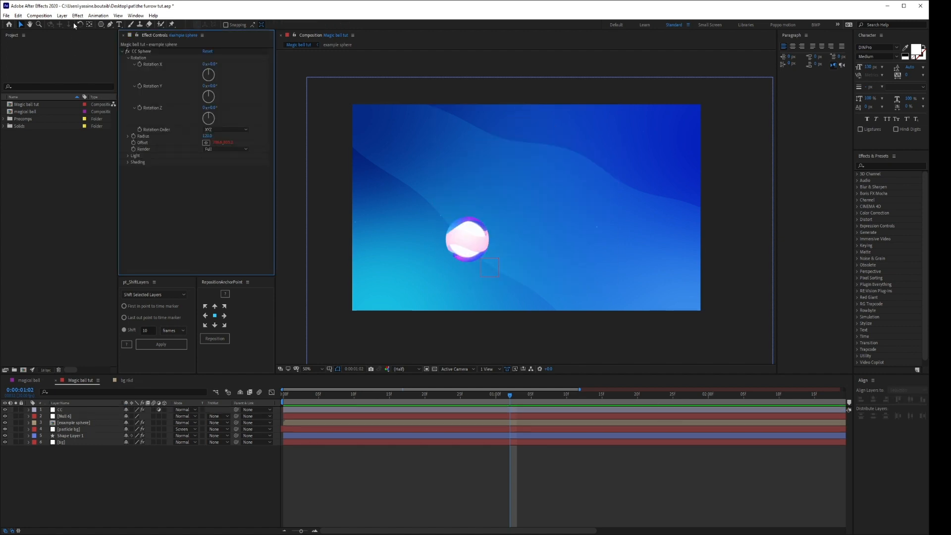
Create a composition-sized rectangle shape layer and narrow it symmetrically into a vertical band in the middle of the frame.
{"action": "left_click_drag", "start_coordinate": [97, 26], "coordinate": [115, 32]}
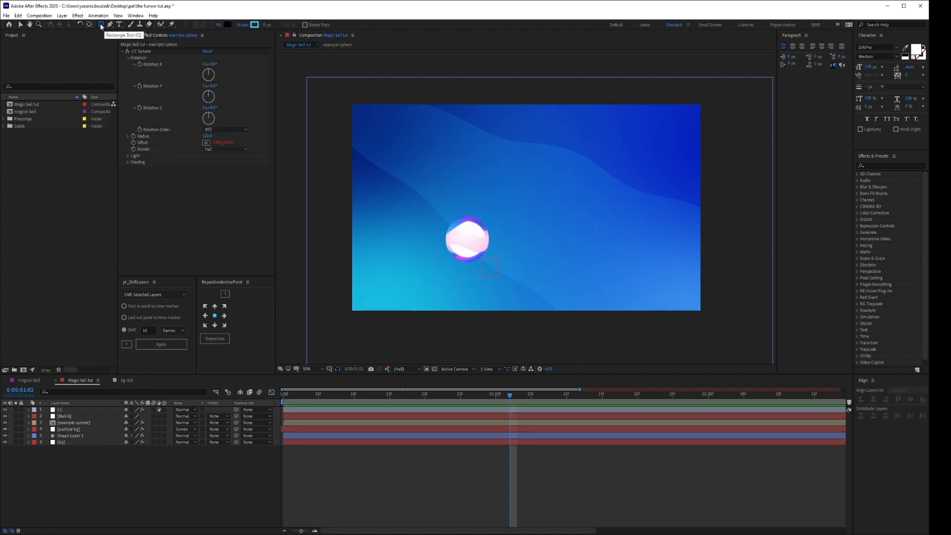
{"action": "double_click", "coordinate": [101, 25]}
{"action": "key", "text": "v"}
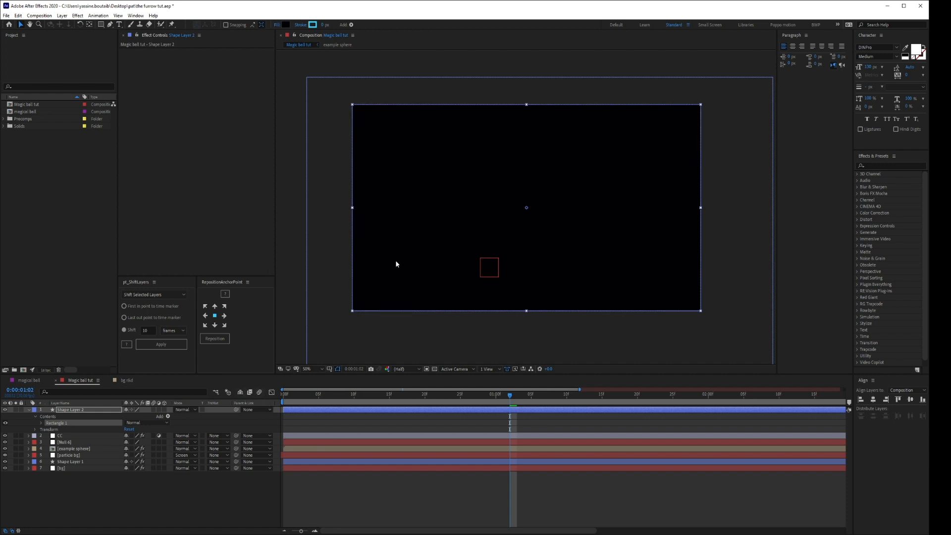
{"action": "left_click_drag", "start_coordinate": [701, 209], "coordinate": [596, 207]}
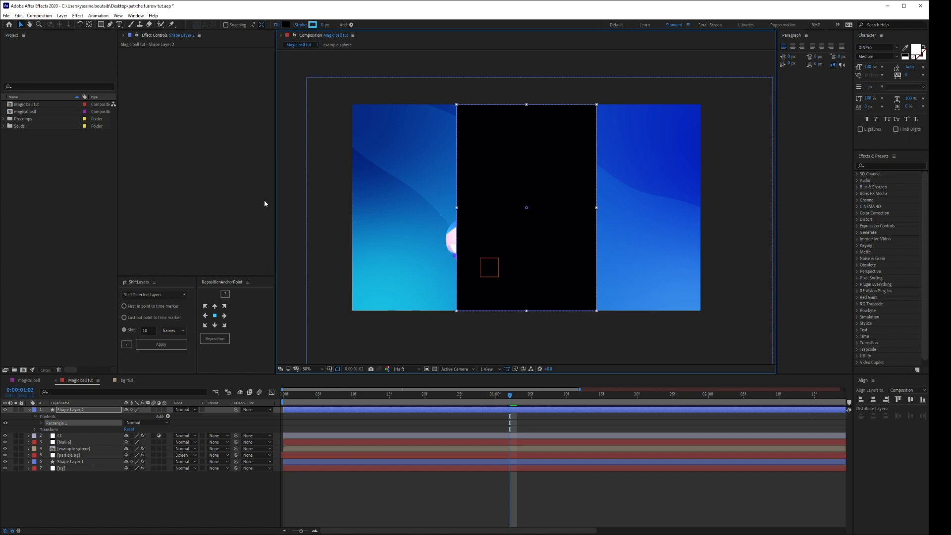
Draw a closed curved shape over the frame's lower-left corner with the Pen tool, within the same shape layer.
{"action": "left_click", "coordinate": [110, 24]}
{"action": "left_click_drag", "start_coordinate": [502, 327], "coordinate": [498, 301]}
{"action": "left_click_drag", "start_coordinate": [436, 254], "coordinate": [372, 229]}
{"action": "left_click_drag", "start_coordinate": [309, 196], "coordinate": [313, 237]}
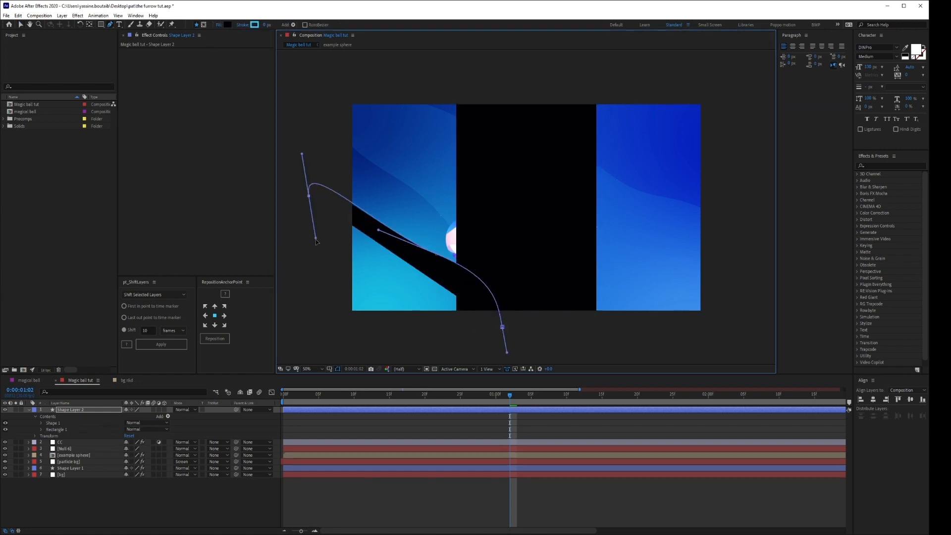
{"action": "left_click_drag", "start_coordinate": [320, 327], "coordinate": [351, 349]}
{"action": "left_click_drag", "start_coordinate": [440, 337], "coordinate": [500, 309]}
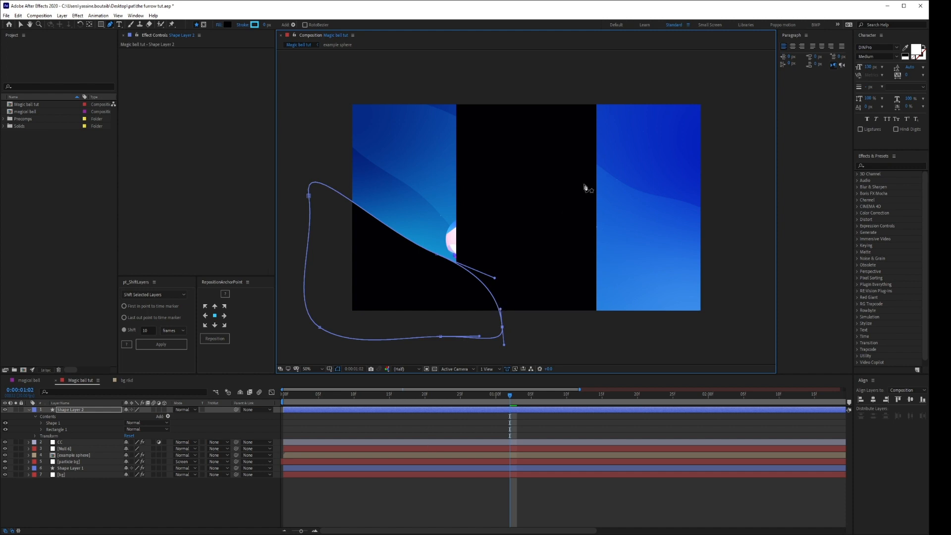
Draw a second closed curved Pen shape covering the right edge of the frame from above to below it.
{"action": "left_click_drag", "start_coordinate": [655, 84], "coordinate": [638, 119]}
{"action": "left_click_drag", "start_coordinate": [682, 199], "coordinate": [676, 278]}
{"action": "left_click_drag", "start_coordinate": [670, 326], "coordinate": [743, 341]}
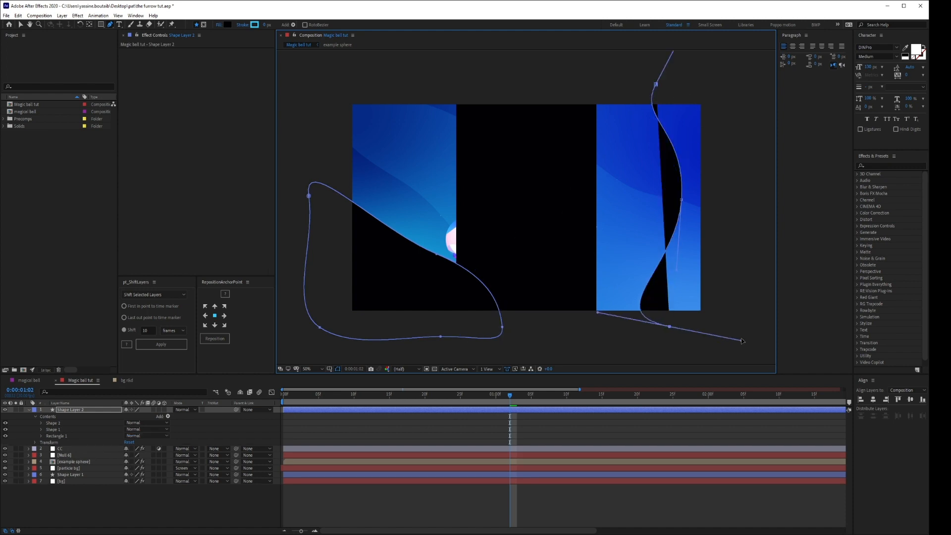
{"action": "left_click_drag", "start_coordinate": [764, 284], "coordinate": [746, 150]}
{"action": "left_click_drag", "start_coordinate": [727, 78], "coordinate": [630, 108]}
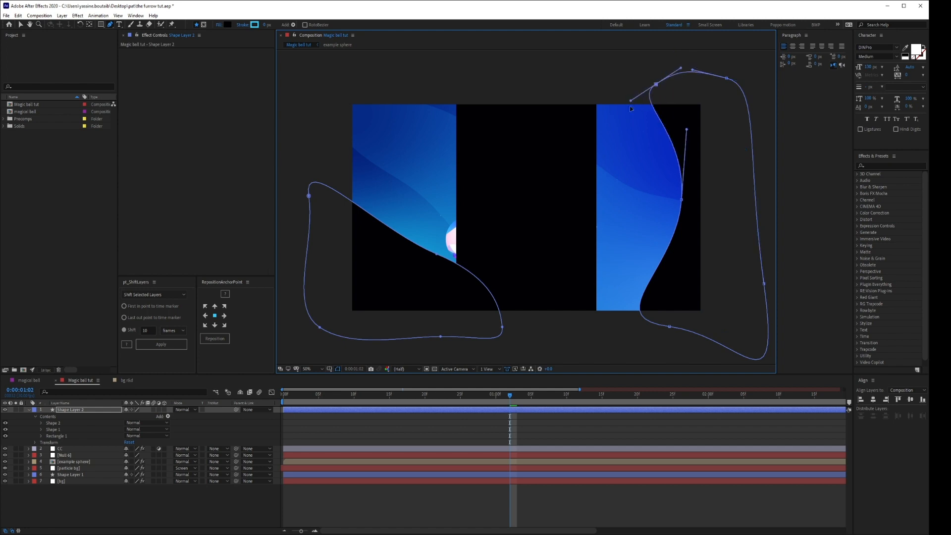
Delete the shape layer holding the rectangle and the two Pen-drawn shapes.
{"action": "left_click", "coordinate": [548, 517]}
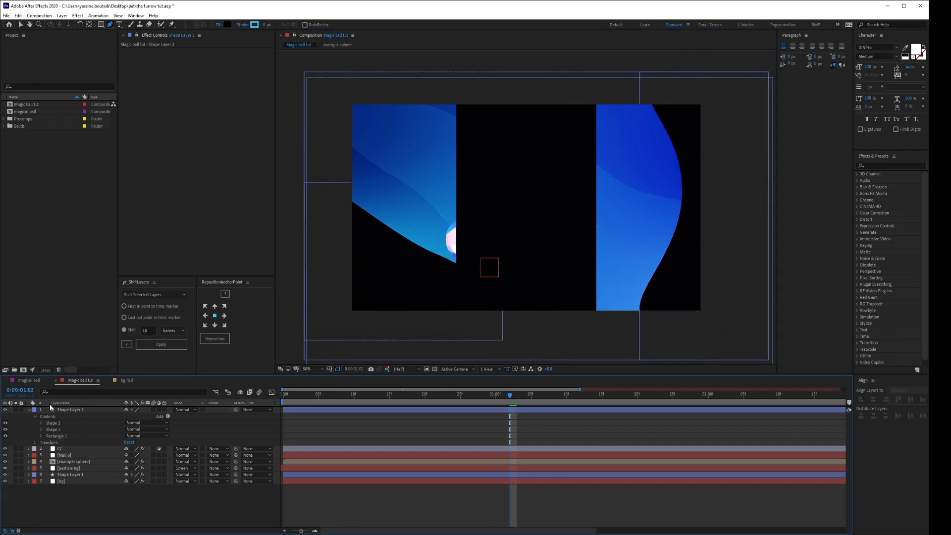
{"action": "left_click", "coordinate": [72, 410]}
{"action": "key", "text": "Delete"}
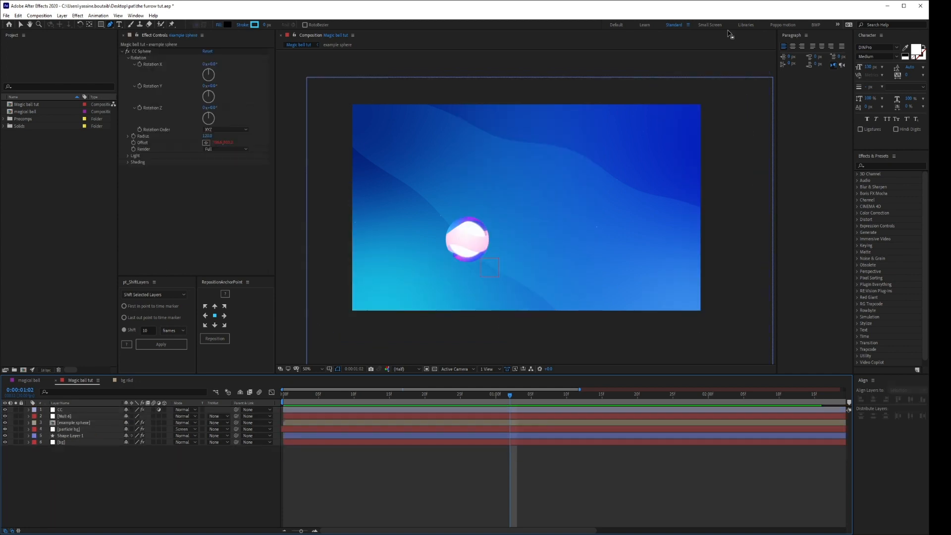
Create a composition-sized rectangle shape layer and set its fill to dark navy, hex 050423.
{"action": "left_click", "coordinate": [102, 25]}
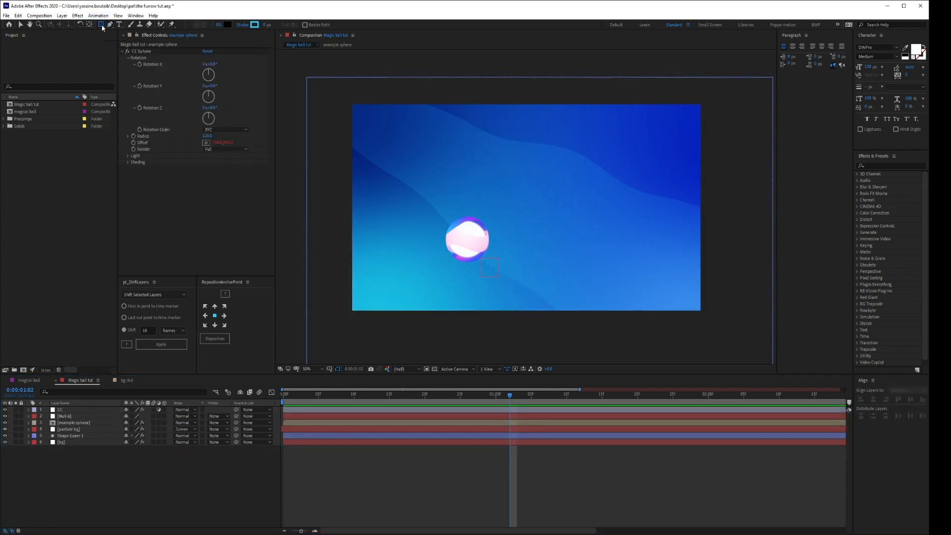
{"action": "double_click", "coordinate": [102, 26]}
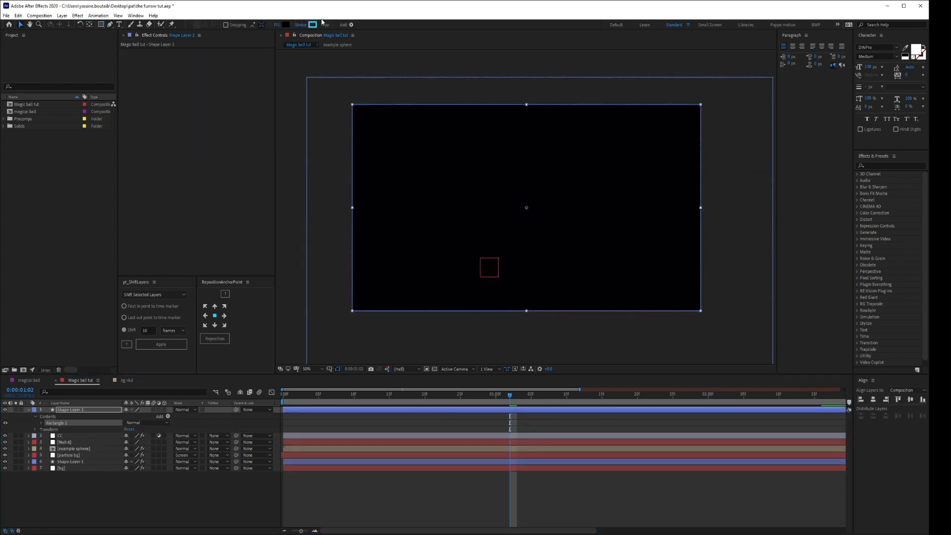
{"action": "left_click", "coordinate": [292, 25]}
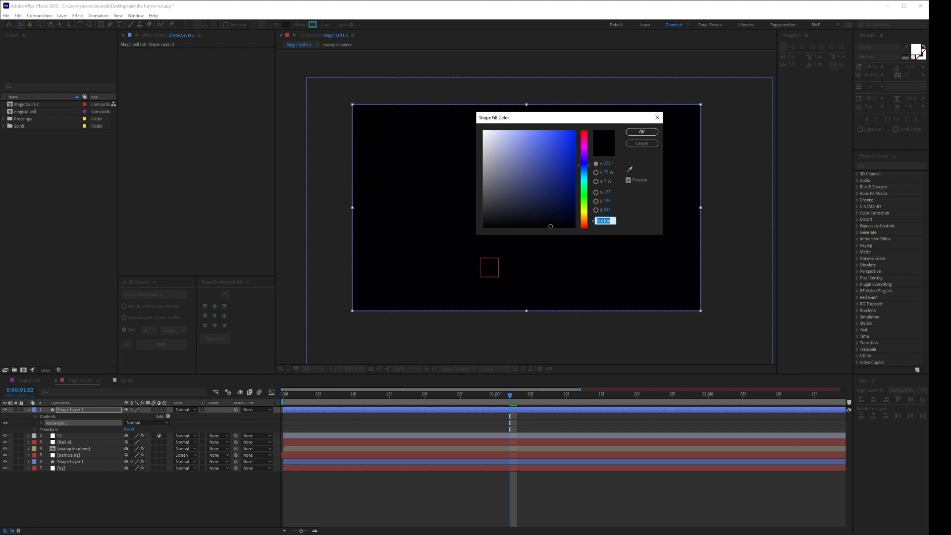
{"action": "type", "text": "05"}
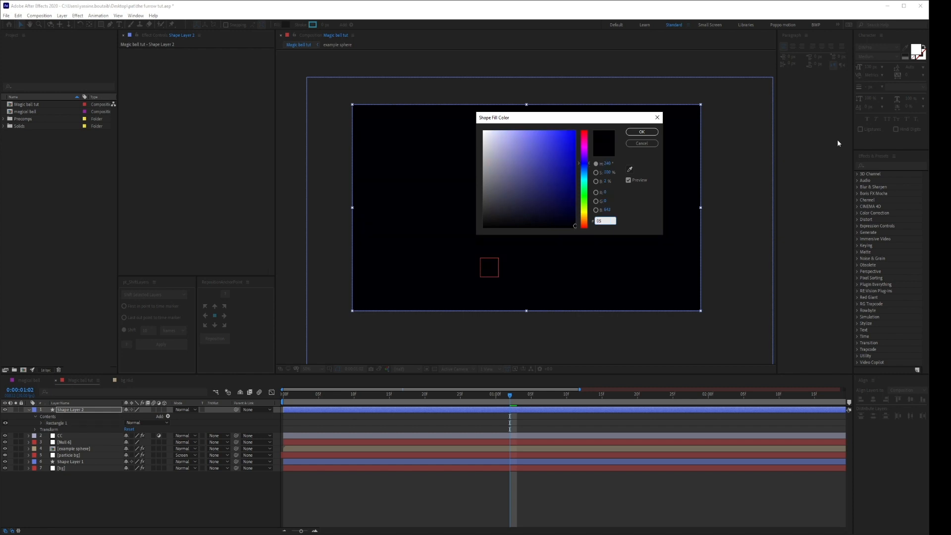
{"action": "type", "text": "0423"}
{"action": "left_click", "coordinate": [642, 131]}
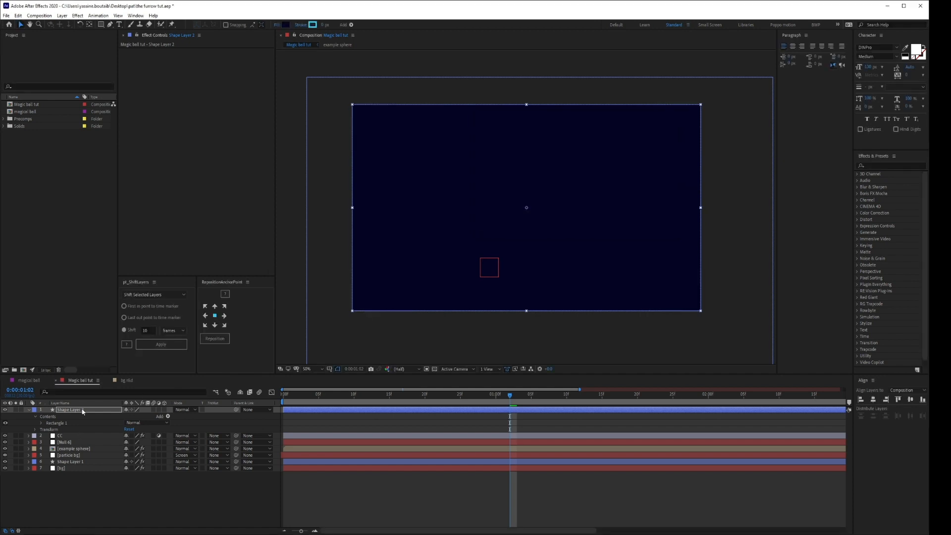
Place the new rectangle layer directly below the example sphere layer and rename it Darken.
{"action": "left_click_drag", "start_coordinate": [83, 410], "coordinate": [80, 462]}
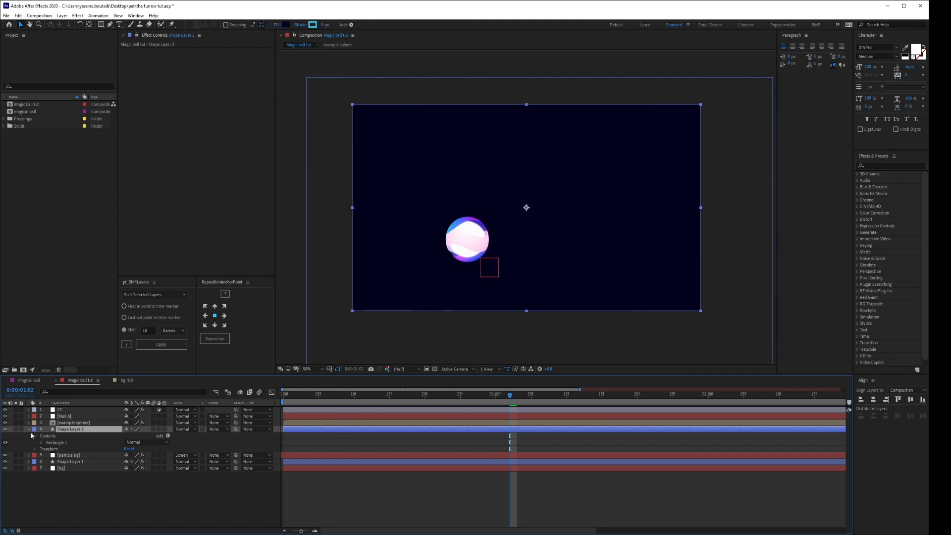
{"action": "key", "text": "Return"}
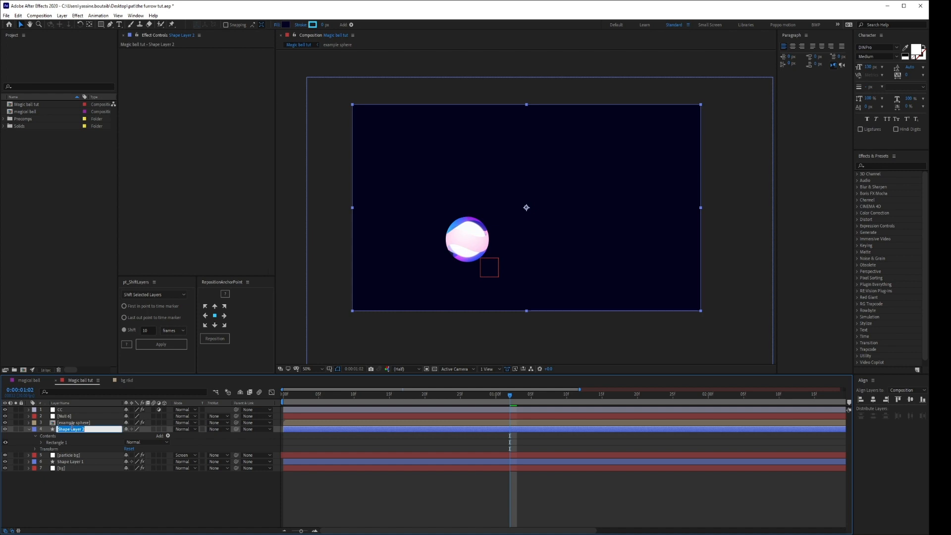
{"action": "type", "text": "Darken"}
{"action": "key", "text": "Return"}
Rename the background layer Shape Layer 1 as wavy bg.
{"action": "left_click", "coordinate": [66, 462]}
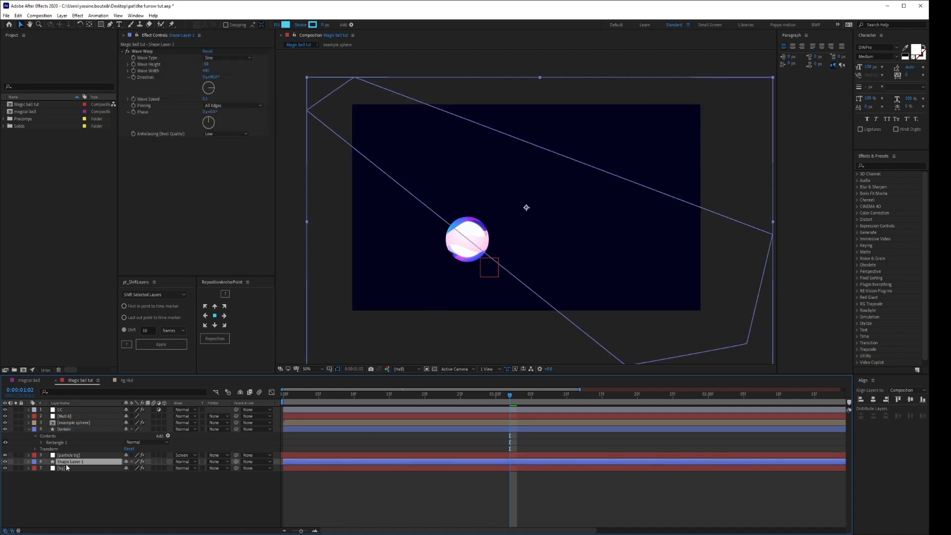
{"action": "key", "text": "Return"}
{"action": "type", "text": "wavy bg"}
{"action": "key", "text": "Return"}
Set the Darken layer's opacity to 45%.
{"action": "left_click", "coordinate": [99, 428]}
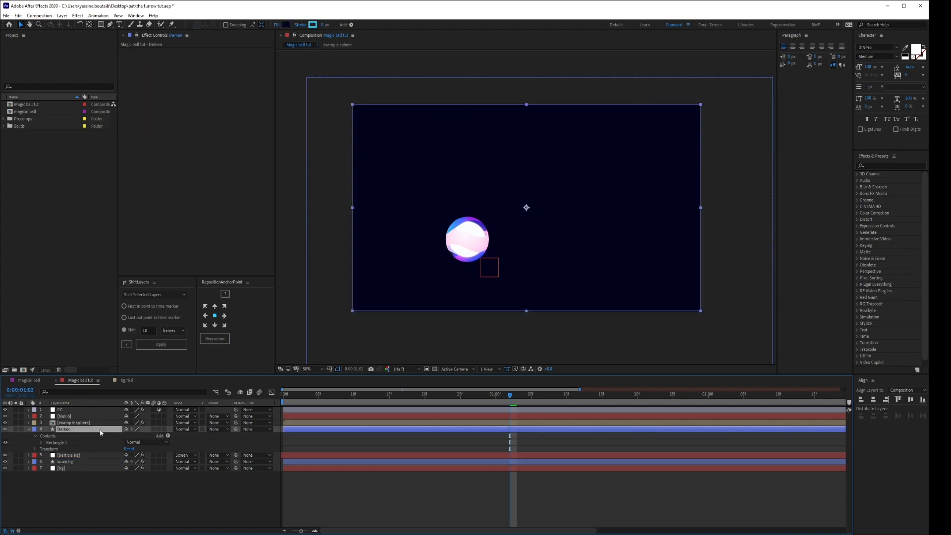
{"action": "key", "text": "t"}
{"action": "left_click", "coordinate": [130, 435]}
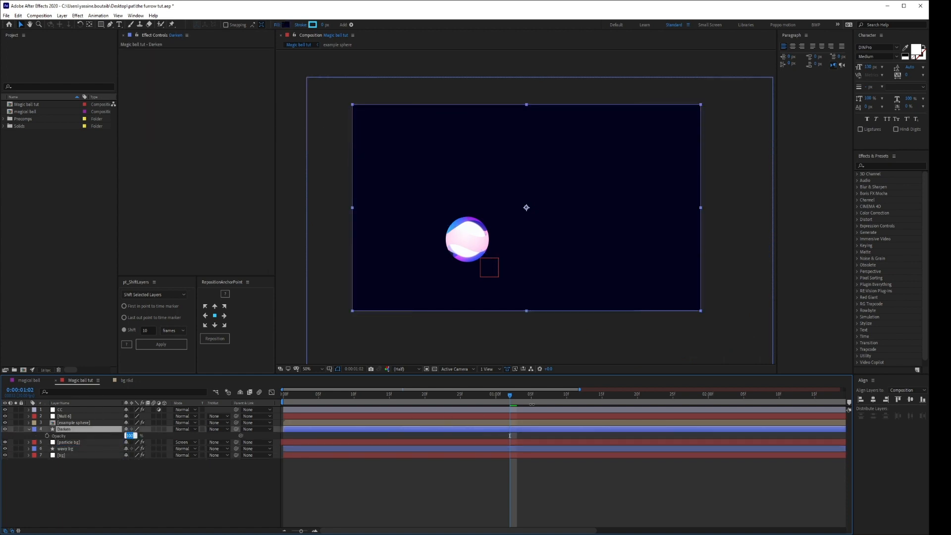
{"action": "type", "text": "45"}
{"action": "key", "text": "Return"}
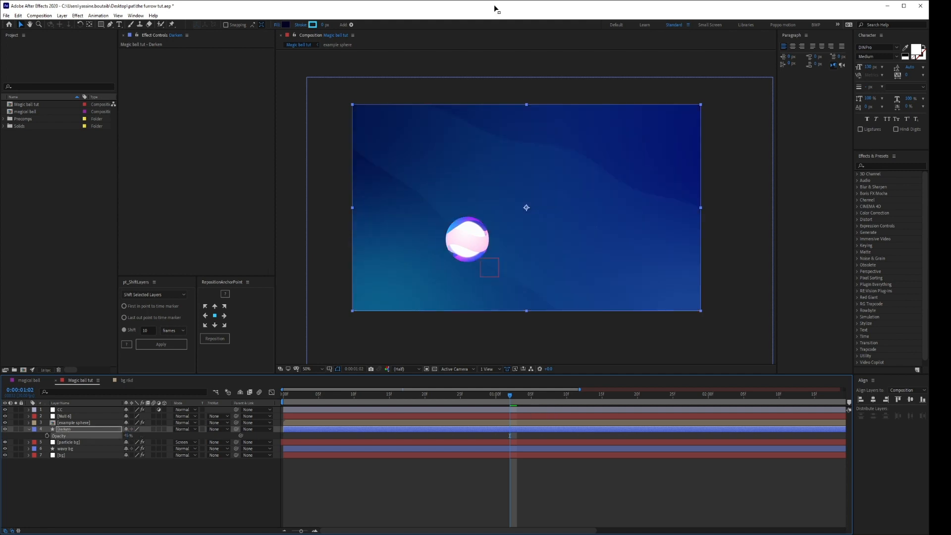
Hide and show the Darken layer to compare the background with and without the darkening.
{"action": "left_click", "coordinate": [6, 436]}
{"action": "left_click", "coordinate": [6, 429]}
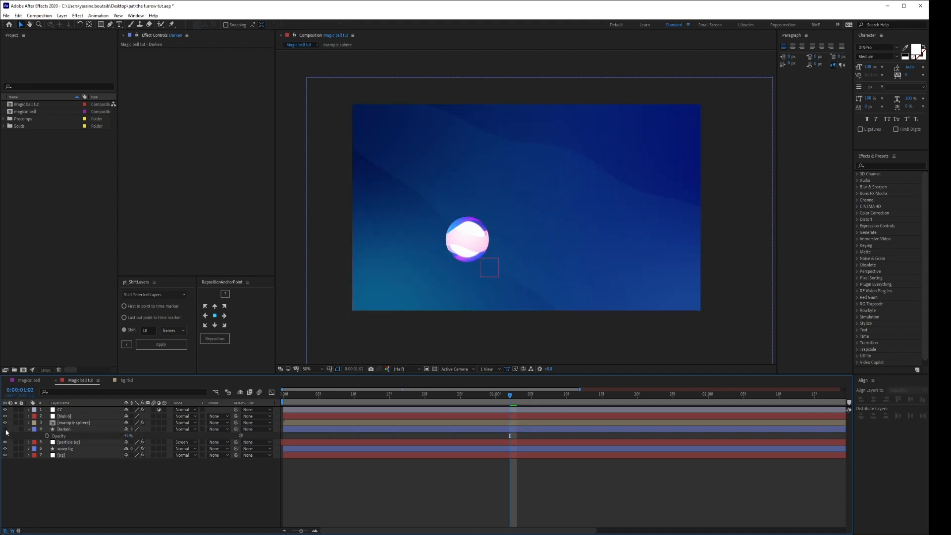
{"action": "left_click", "coordinate": [6, 431]}
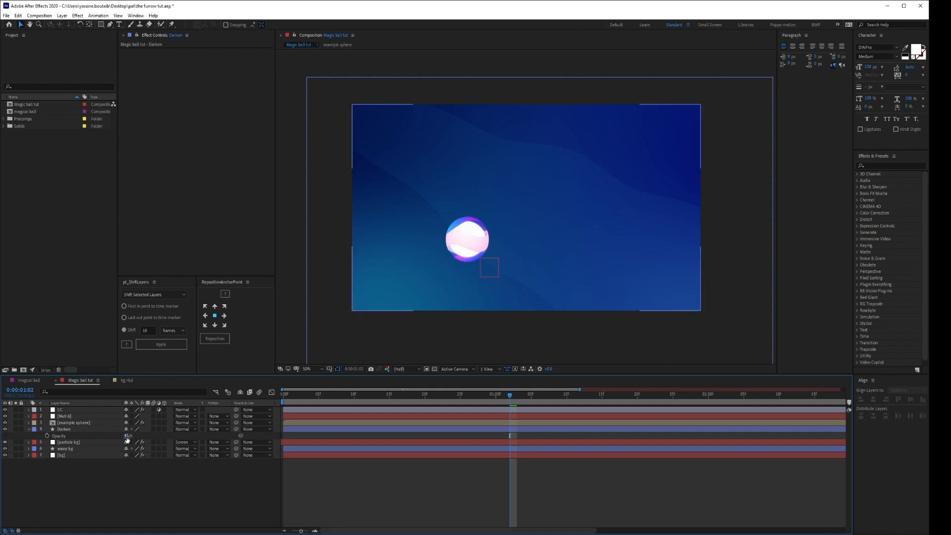
Lower the Darken layer's opacity to lighten the darkening, and toggle its visibility to compare the background with and without it.
{"action": "left_click_drag", "start_coordinate": [128, 436], "coordinate": [119, 436]}
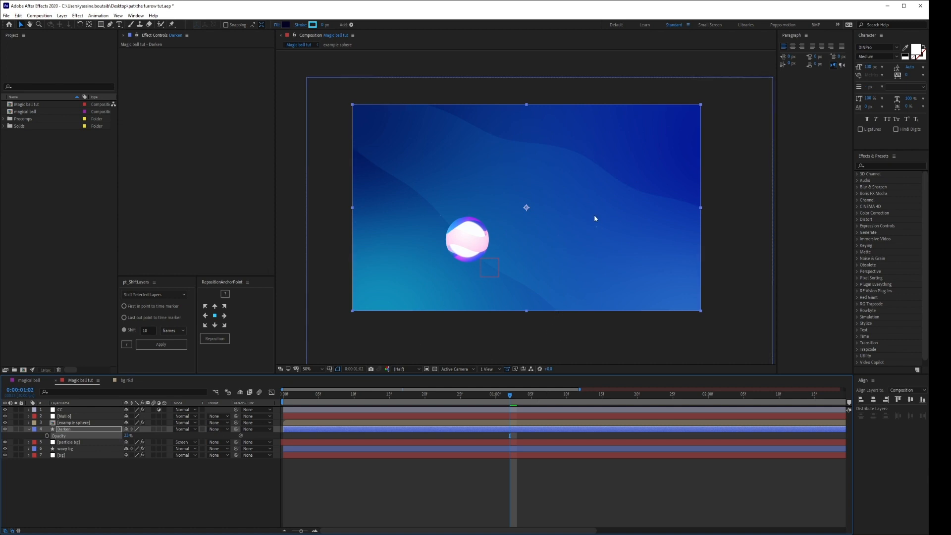
{"action": "left_click", "coordinate": [59, 524]}
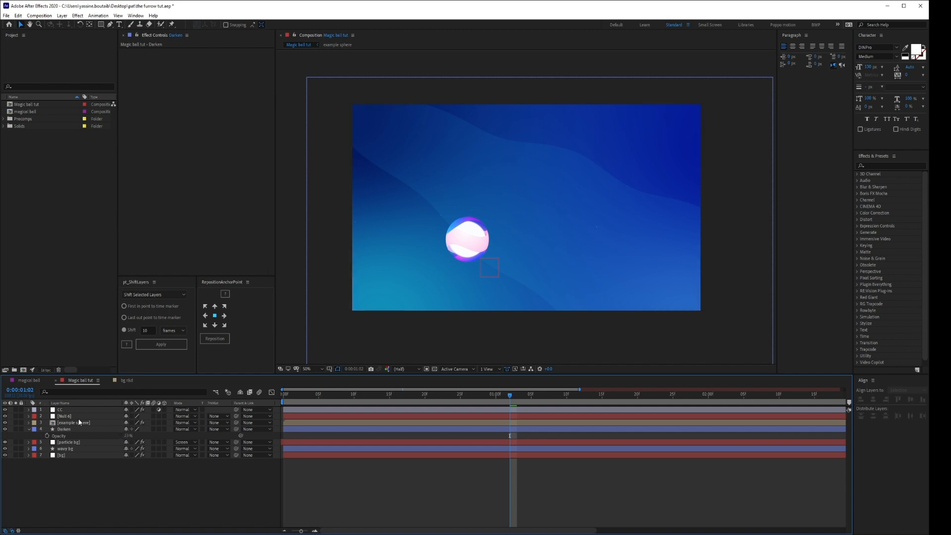
{"action": "left_click", "coordinate": [5, 430]}
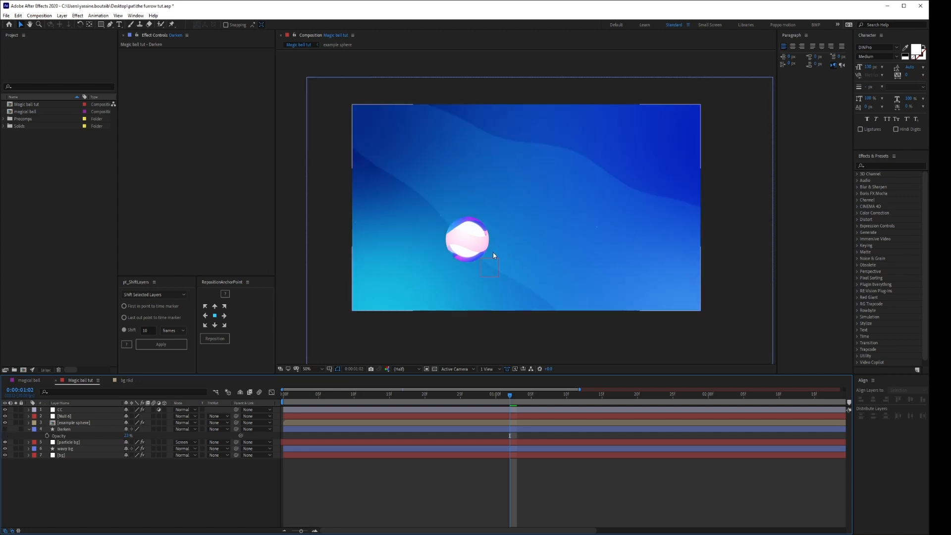
{"action": "left_click", "coordinate": [5, 430]}
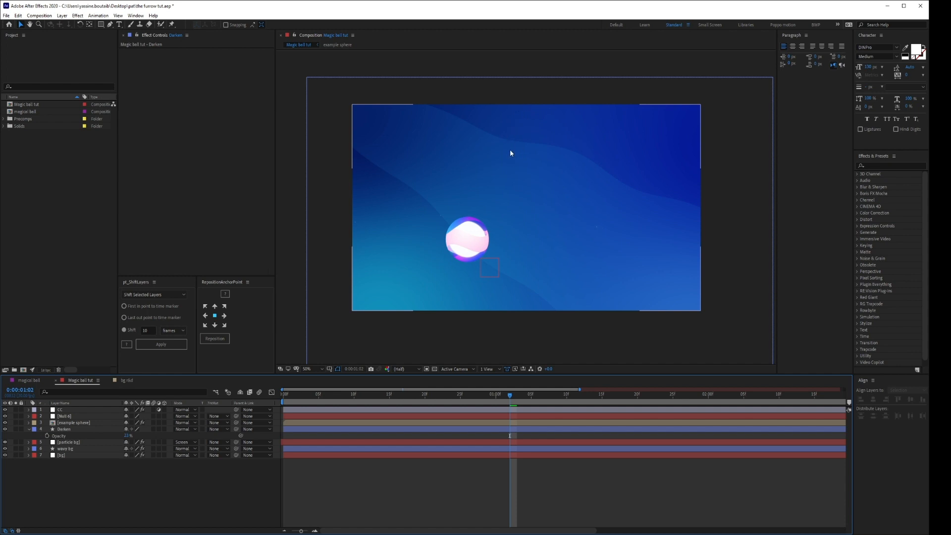
{"action": "left_click", "coordinate": [28, 428]}
Solo and duplicate the example sphere layer, leaving only the duplicate soloed directly below the original.
{"action": "left_click", "coordinate": [16, 423]}
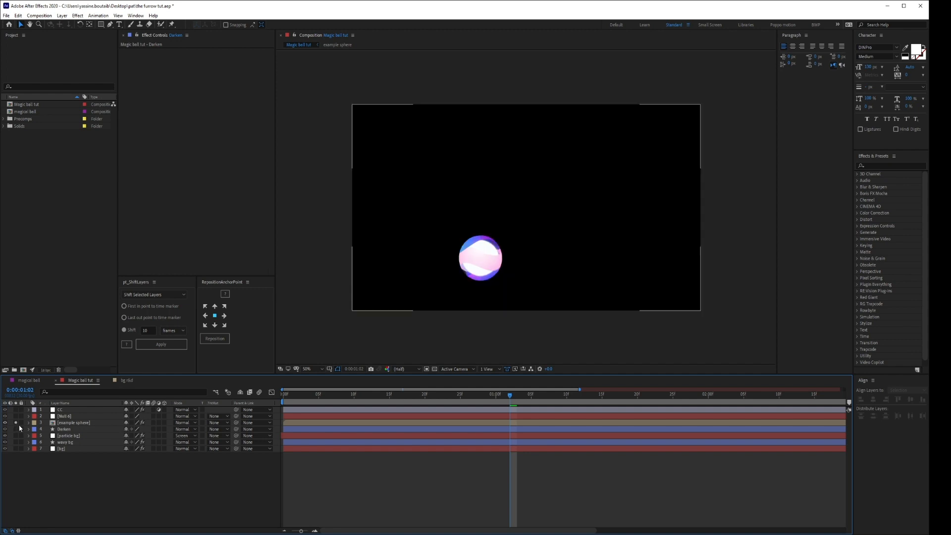
{"action": "left_click", "coordinate": [88, 423]}
{"action": "key", "text": "ctrl+d"}
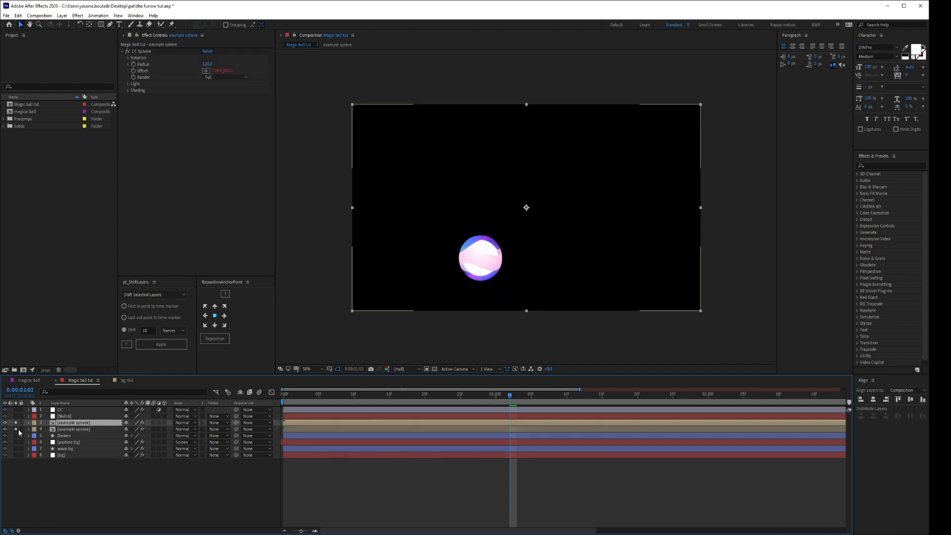
{"action": "left_click_drag", "start_coordinate": [78, 425], "coordinate": [82, 435]}
Rename the duplicated example sphere layer as Trail - Main.
{"action": "key", "text": "Return"}
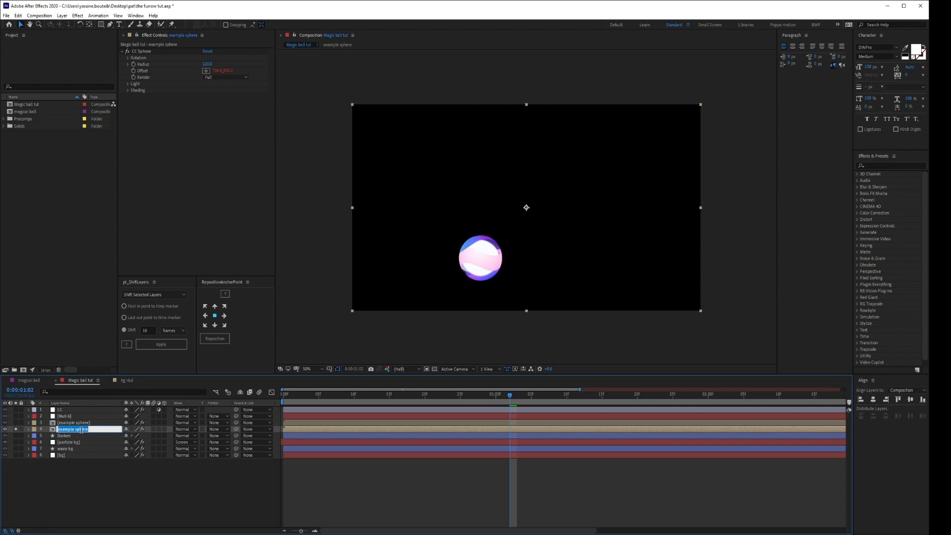
{"action": "type", "text": "Trail - Main"}
{"action": "key", "text": "Return"}
Preview the sphere's motion and apply the Echo effect to the Trail - Main layer with 10 echoes.
{"action": "left_click_drag", "start_coordinate": [306, 395], "coordinate": [284, 395]}
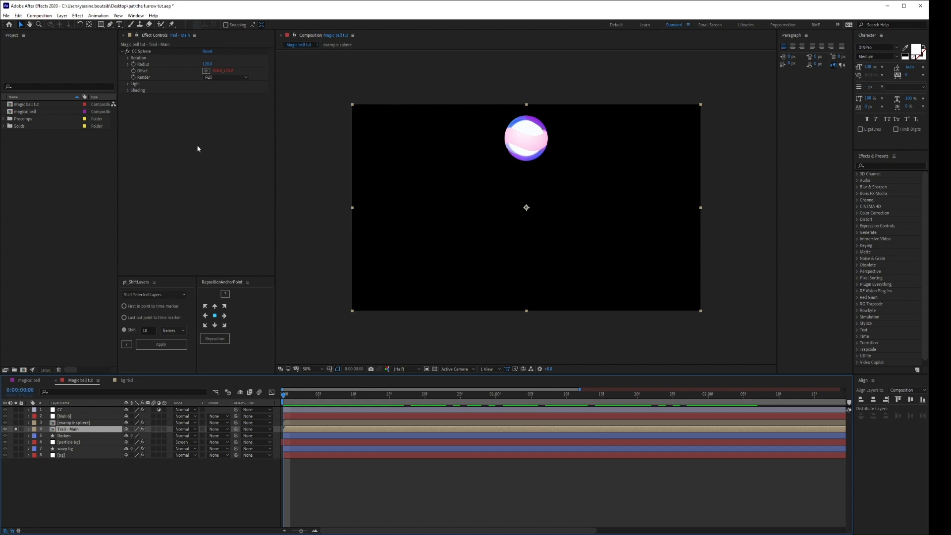
{"action": "key", "text": "space"}
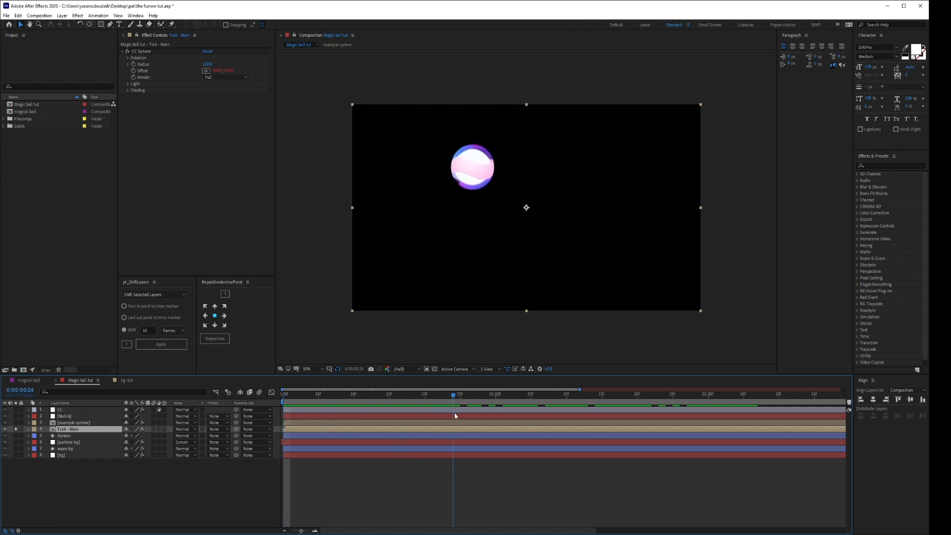
{"action": "key", "text": "ctrl+space"}
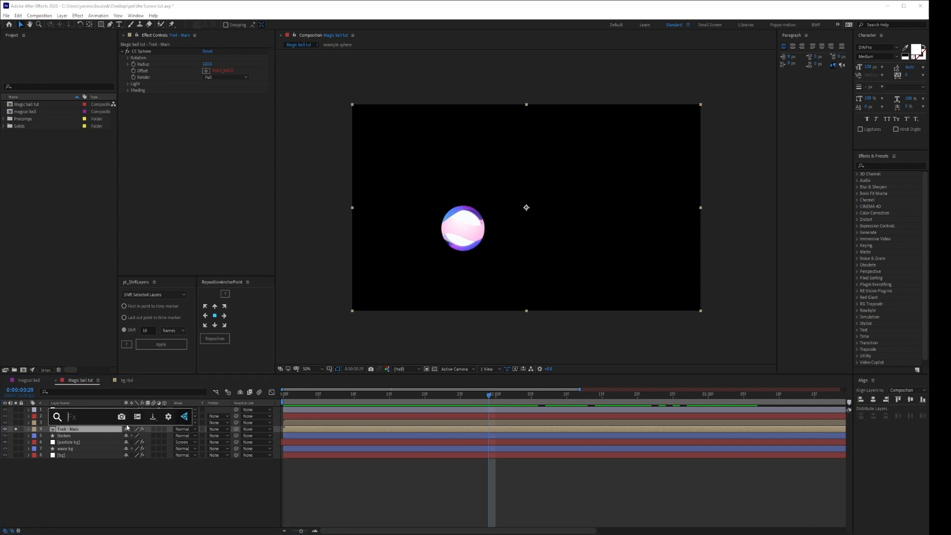
{"action": "type", "text": "echo"}
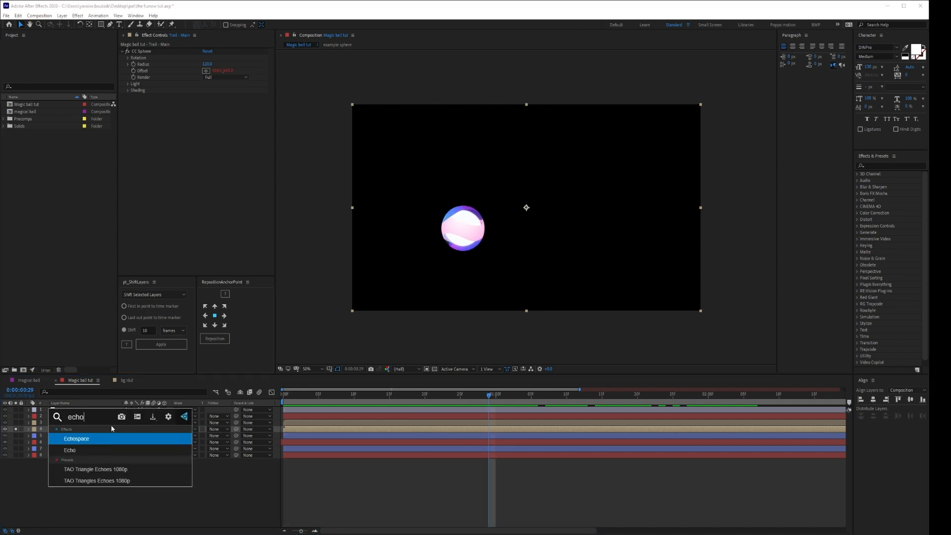
{"action": "left_click", "coordinate": [101, 454]}
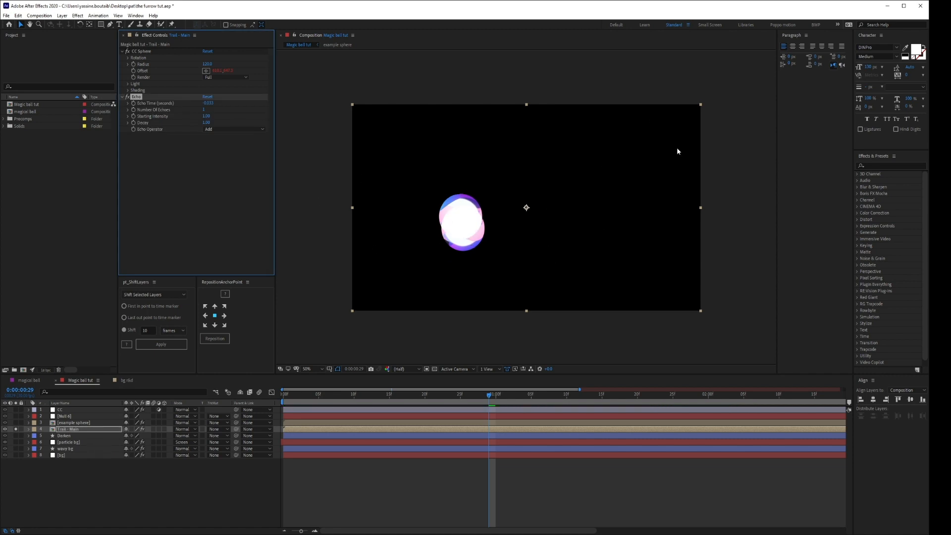
{"action": "left_click", "coordinate": [204, 110]}
{"action": "type", "text": "10"}
{"action": "key", "text": "Return"}
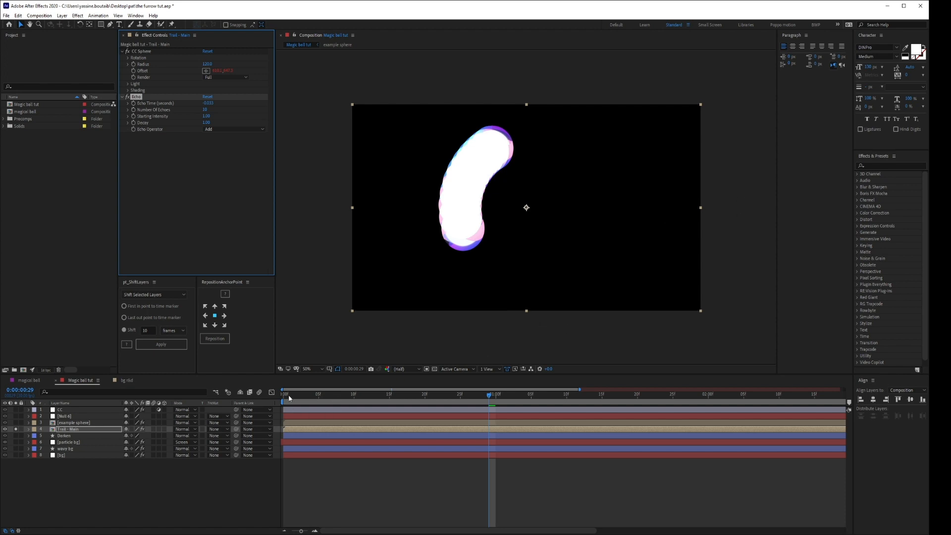
Scrub through the animation to examine the echo trail with and without the example sphere layer above it.
{"action": "left_click_drag", "start_coordinate": [287, 396], "coordinate": [538, 394]}
{"action": "left_click", "coordinate": [16, 423]}
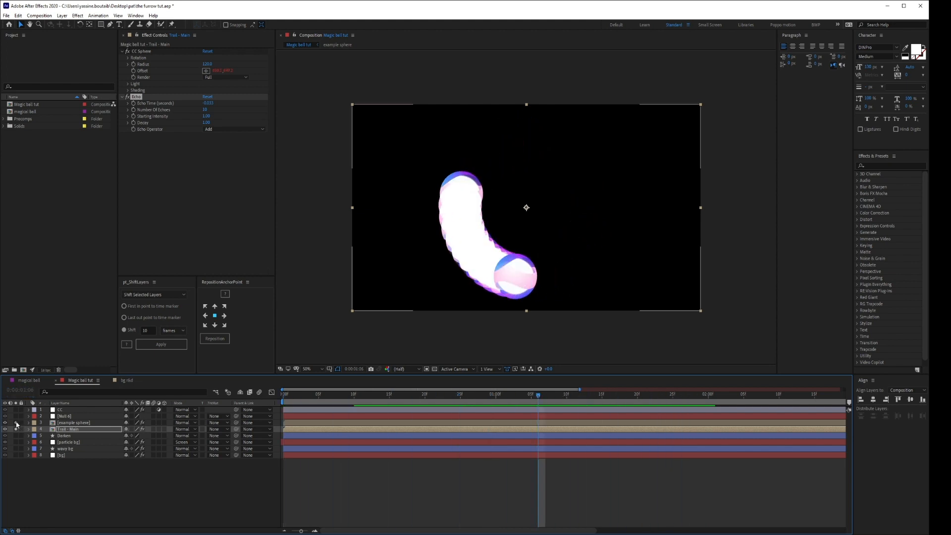
{"action": "left_click_drag", "start_coordinate": [307, 401], "coordinate": [736, 396]}
{"action": "left_click_drag", "start_coordinate": [625, 412], "coordinate": [425, 410]}
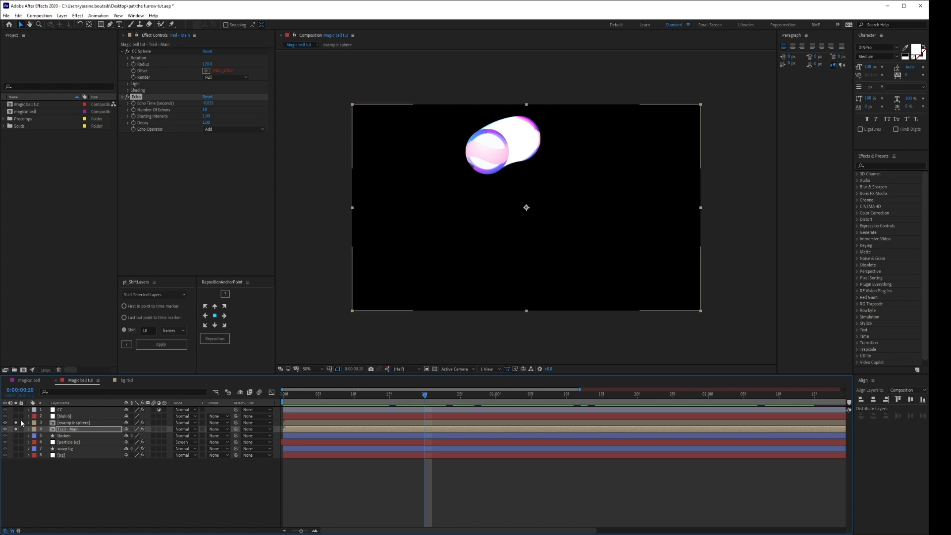
{"action": "left_click", "coordinate": [68, 429]}
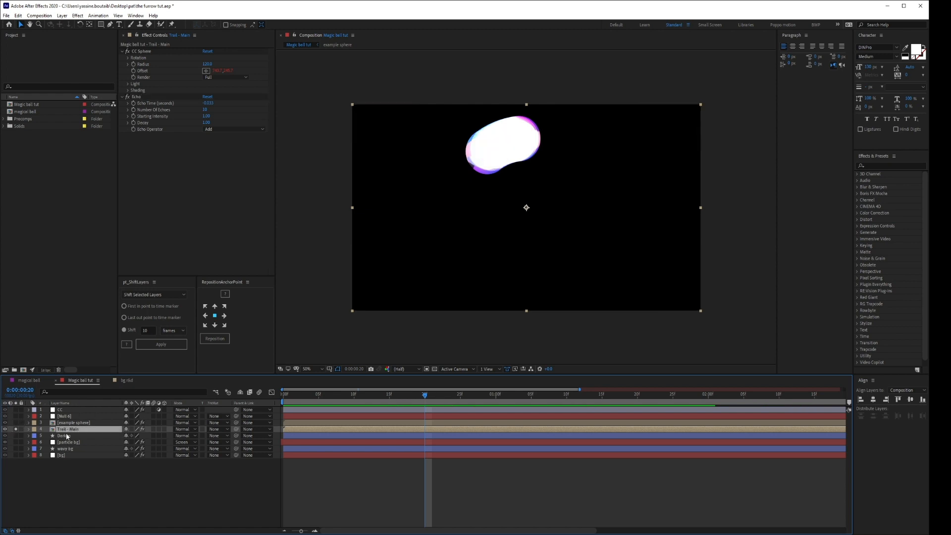
{"action": "left_click", "coordinate": [210, 160]}
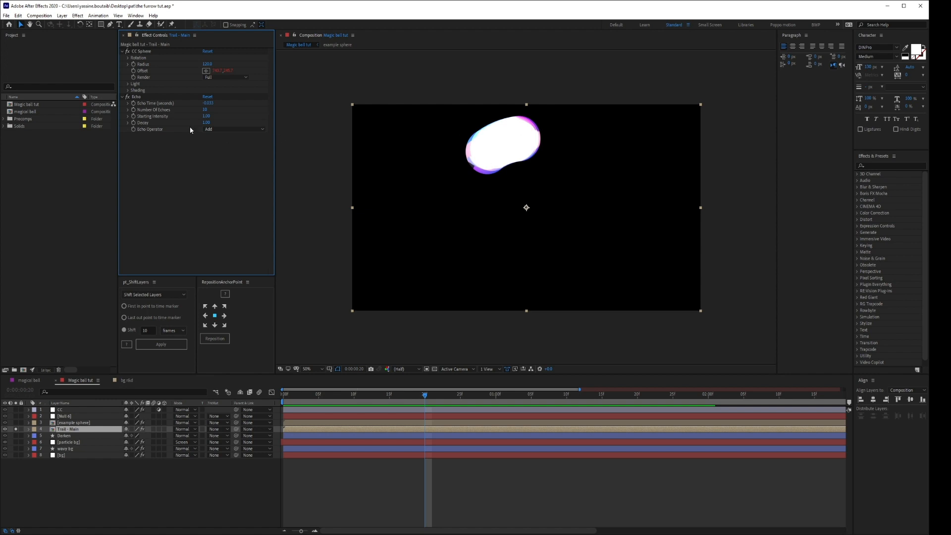
{"action": "left_click_drag", "start_coordinate": [299, 398], "coordinate": [550, 402]}
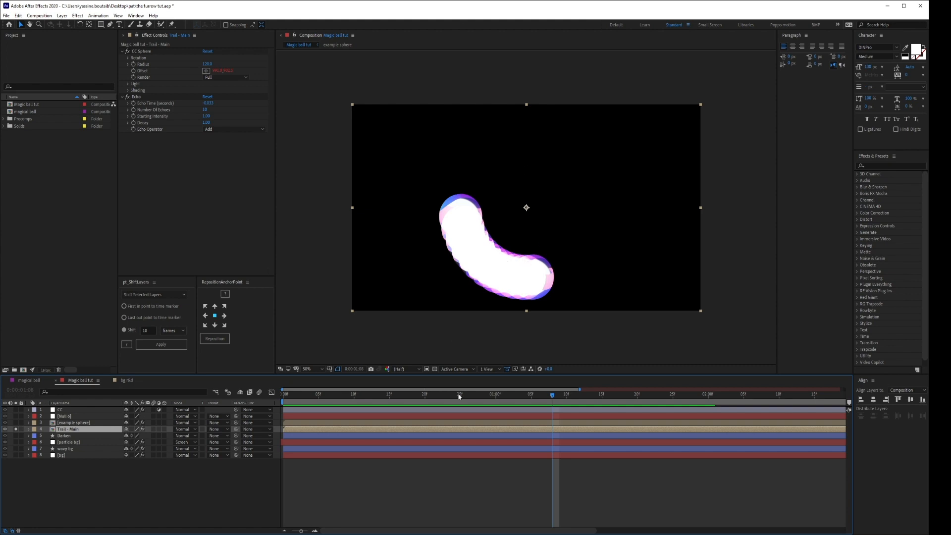
Set the Echo effect's number of echoes to 12 on the Trail - Main layer.
{"action": "left_click", "coordinate": [205, 110]}
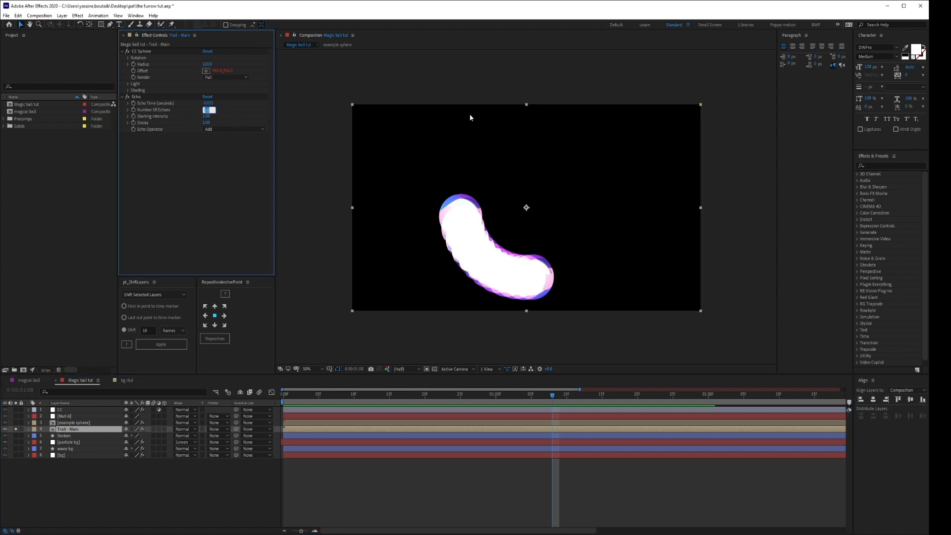
{"action": "type", "text": "12"}
{"action": "key", "text": "Return"}
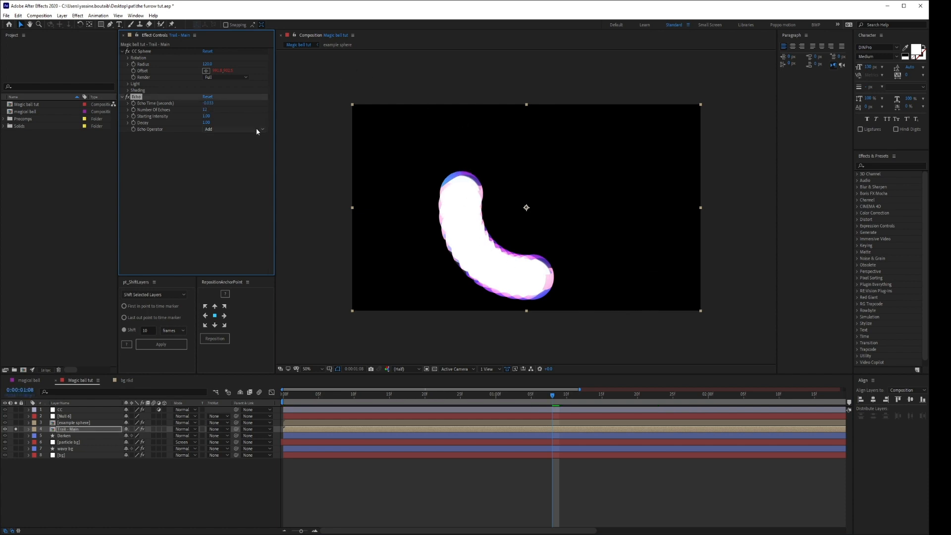
Reduce the Echo effect's starting intensity and decay so the trail fades out behind the sphere.
{"action": "left_click", "coordinate": [210, 175]}
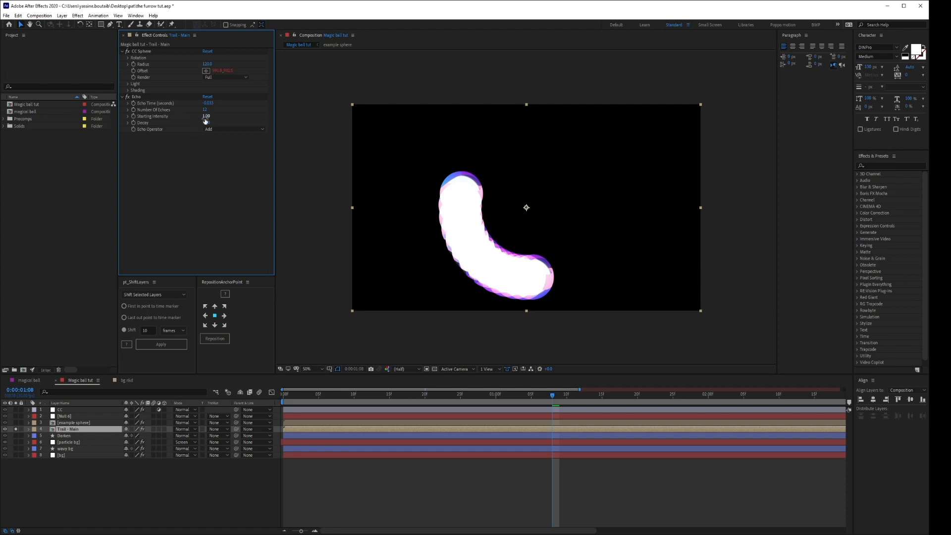
{"action": "left_click_drag", "start_coordinate": [205, 120], "coordinate": [188, 123]}
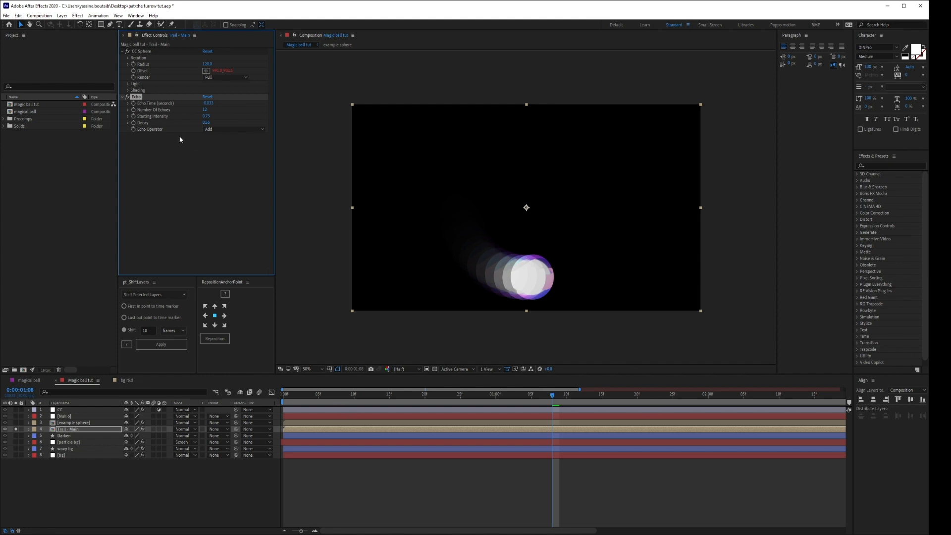
{"action": "left_click", "coordinate": [164, 136]}
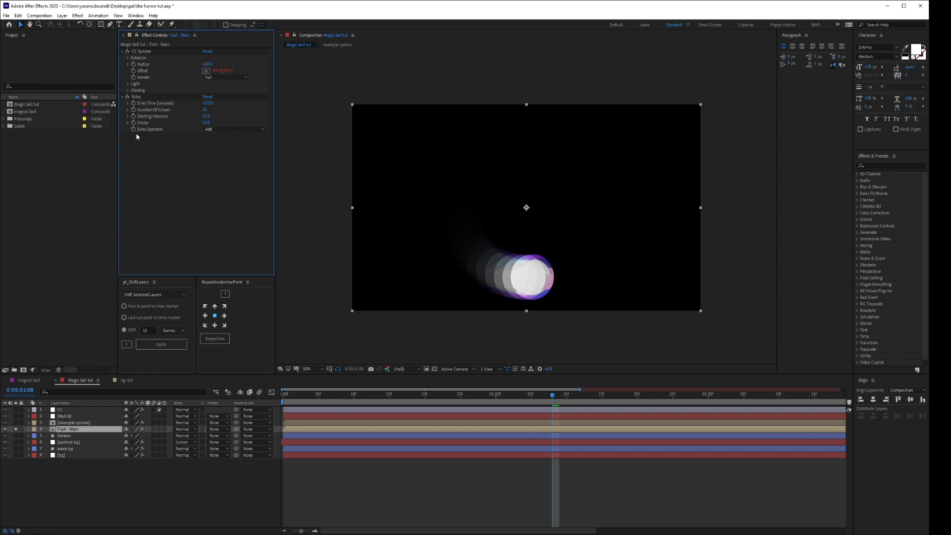
Try the Echo operators Maximum, Minimum, Screen, Add, Composite In Back, Composite In Front and Blend on the trail.
{"action": "left_click", "coordinate": [223, 130]}
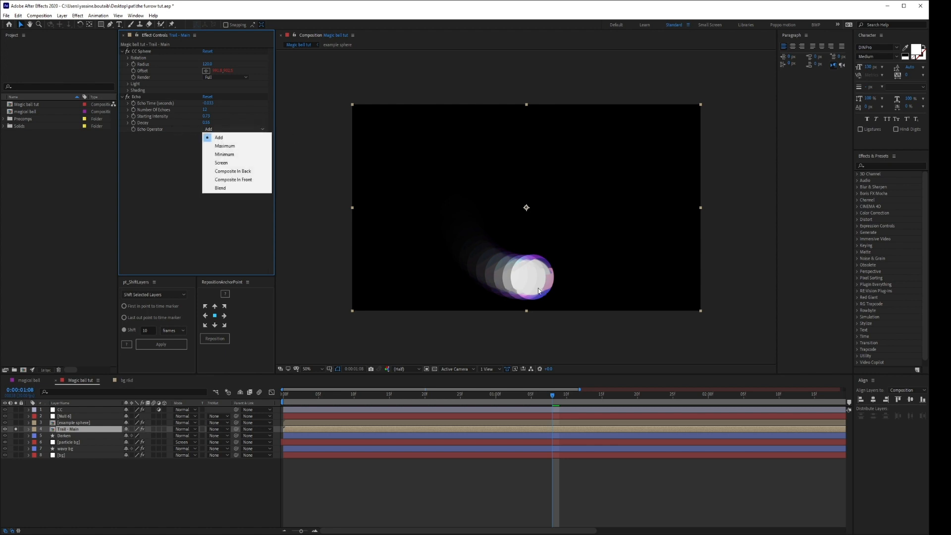
{"action": "left_click", "coordinate": [224, 145]}
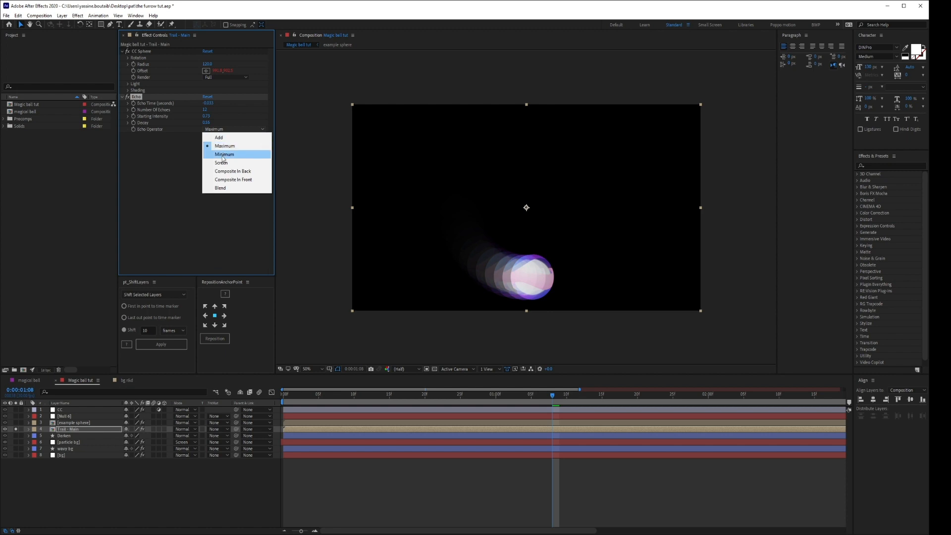
{"action": "left_click", "coordinate": [223, 155]}
{"action": "left_click", "coordinate": [222, 130]}
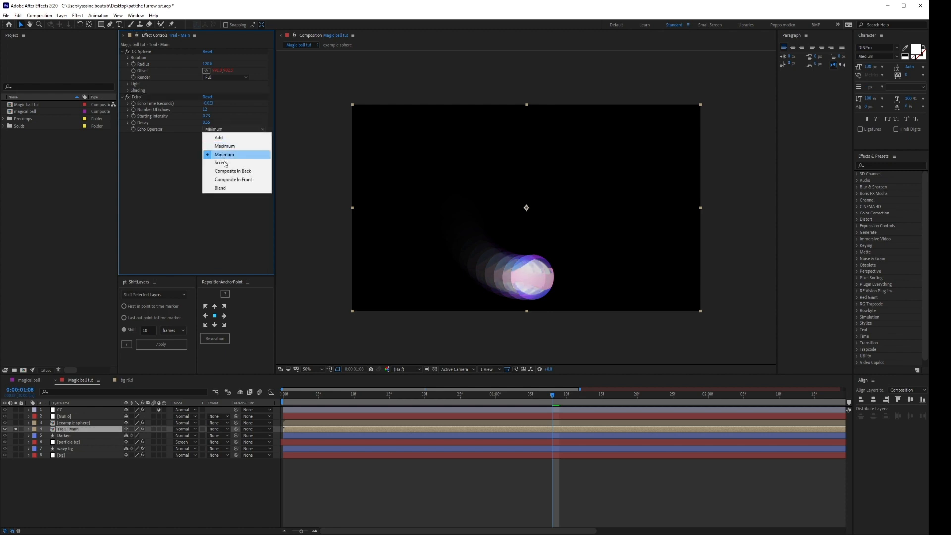
{"action": "left_click", "coordinate": [224, 165]}
{"action": "left_click", "coordinate": [230, 129]}
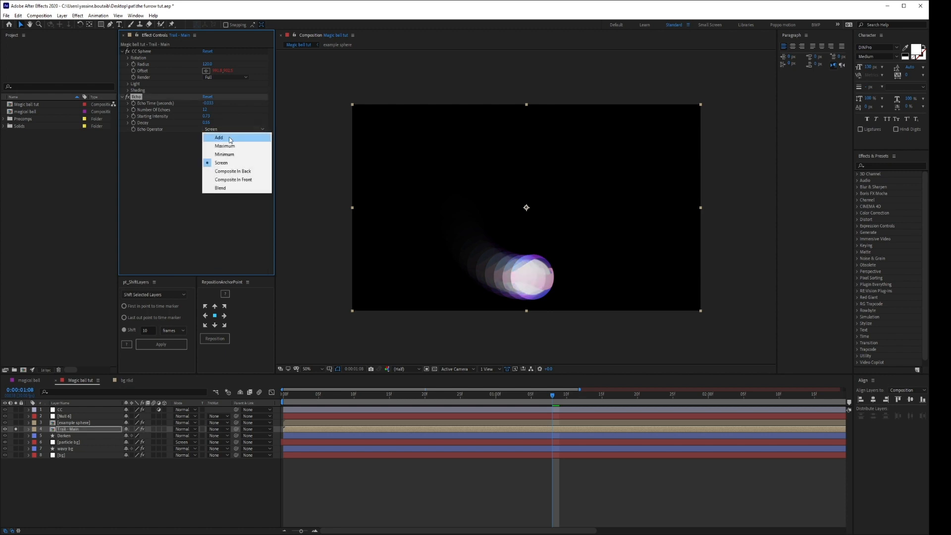
{"action": "left_click", "coordinate": [229, 137]}
{"action": "left_click", "coordinate": [231, 130]}
{"action": "left_click", "coordinate": [232, 170]}
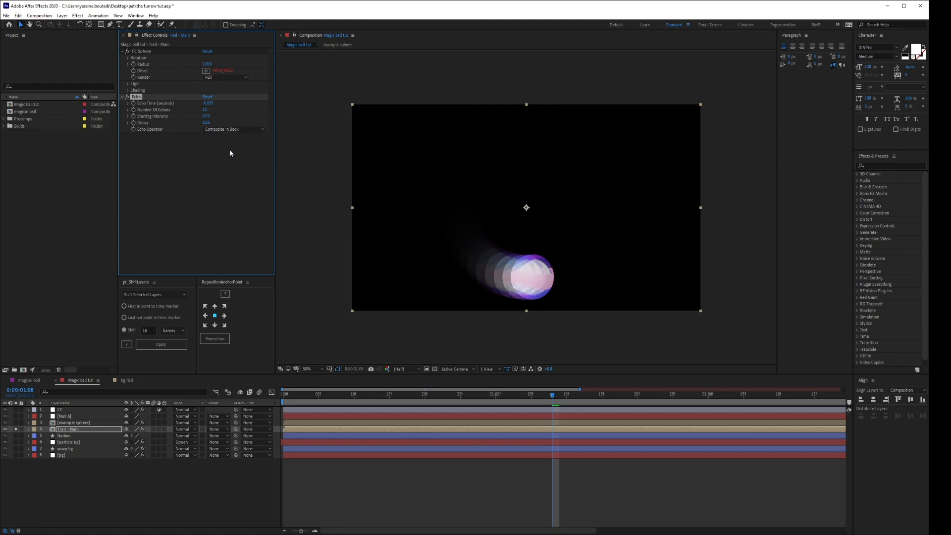
{"action": "left_click", "coordinate": [230, 130]}
{"action": "left_click", "coordinate": [233, 180]}
{"action": "left_click", "coordinate": [238, 131]}
{"action": "left_click", "coordinate": [228, 188]}
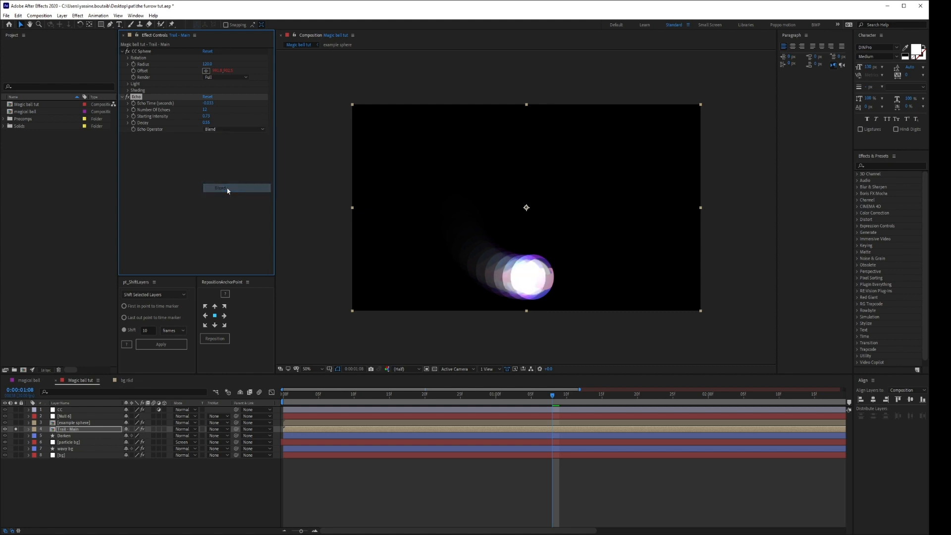
Set the Echo operator of the Trail - Main layer to Maximum.
{"action": "left_click", "coordinate": [239, 129]}
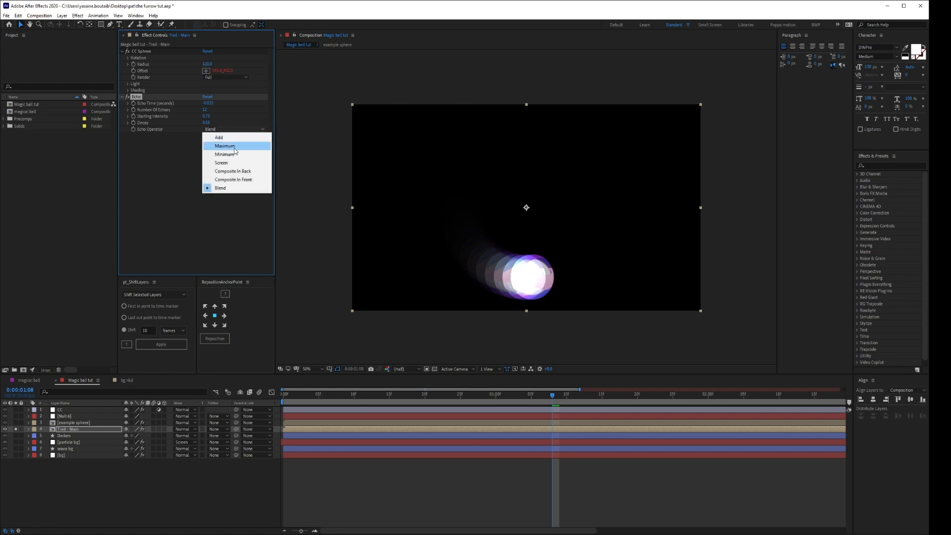
{"action": "left_click", "coordinate": [224, 145]}
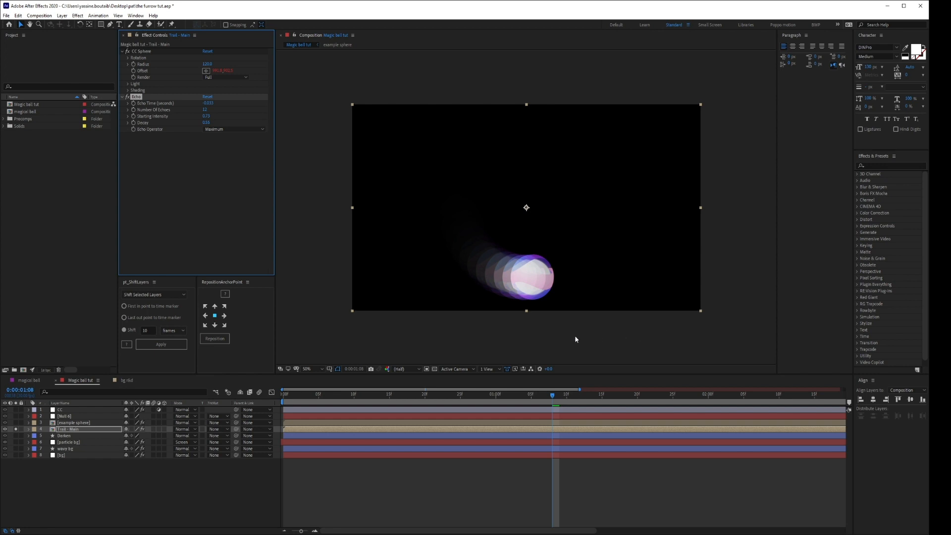
{"action": "left_click", "coordinate": [62, 410]}
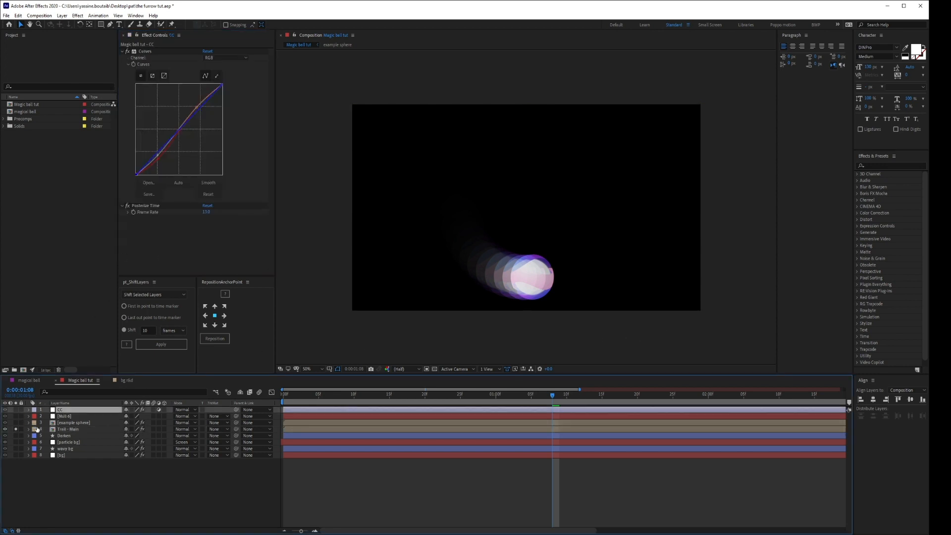
{"action": "left_click", "coordinate": [60, 429]}
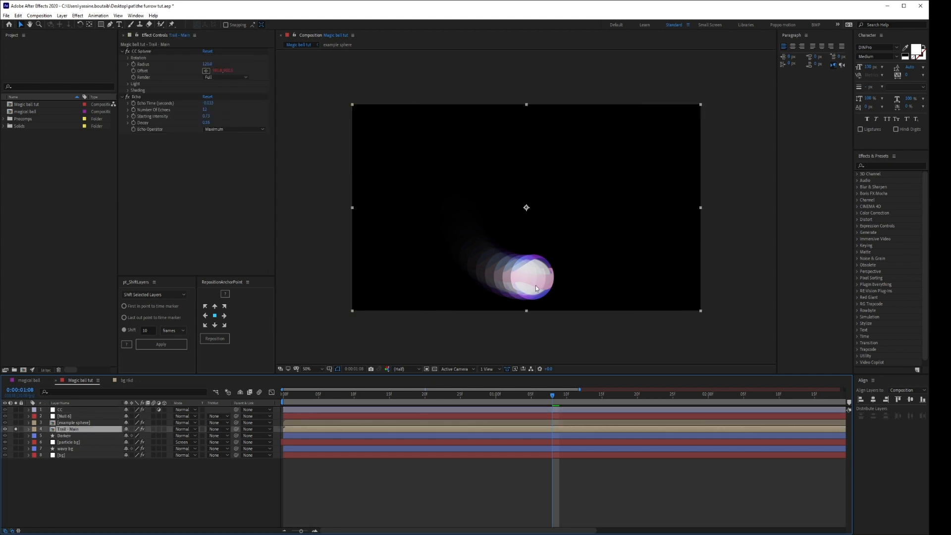
Unsolo the Trail - Main layer to show the whole scene, and return the playhead close to the composition's start.
{"action": "left_click", "coordinate": [15, 429]}
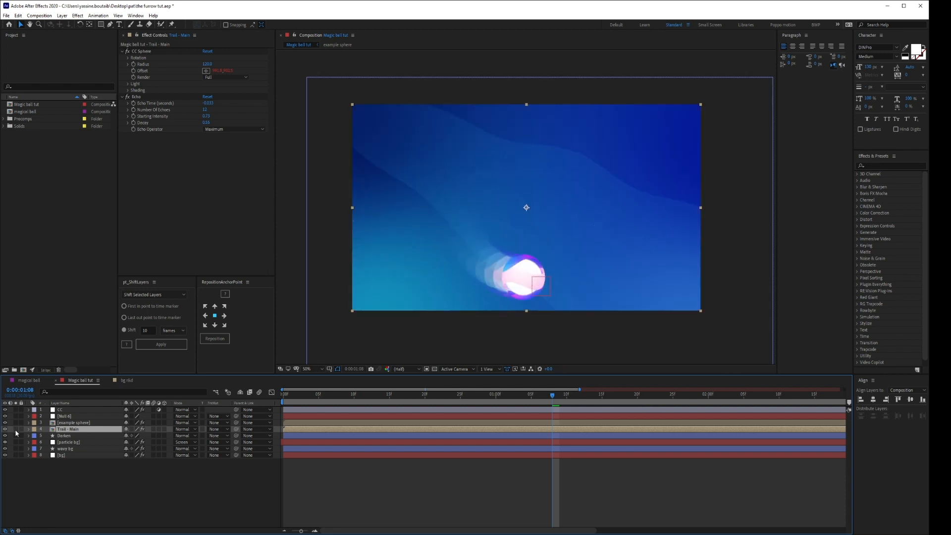
{"action": "left_click", "coordinate": [205, 495]}
{"action": "left_click", "coordinate": [290, 395]}
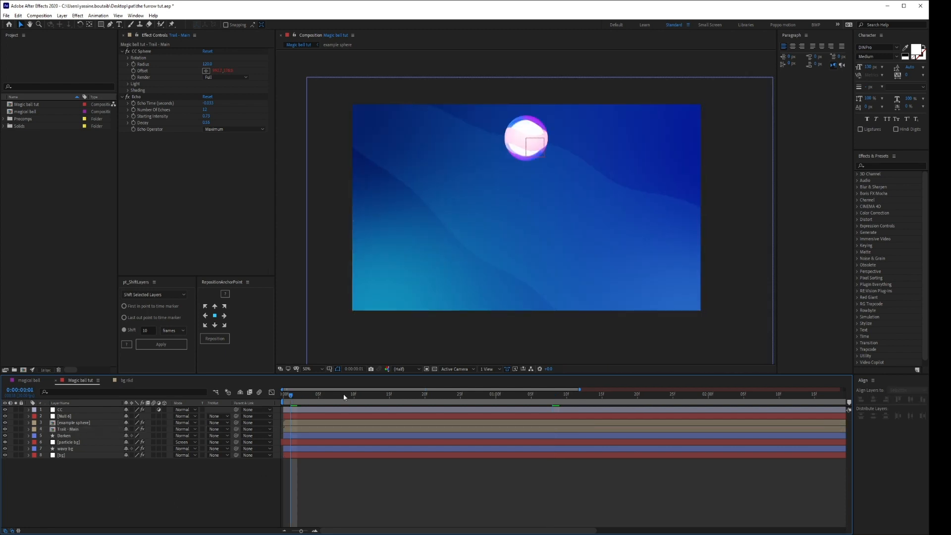
Check the Echo trail behind the sphere at 0:00:00:16 and 0:00:01:04.
{"action": "left_click", "coordinate": [397, 395]}
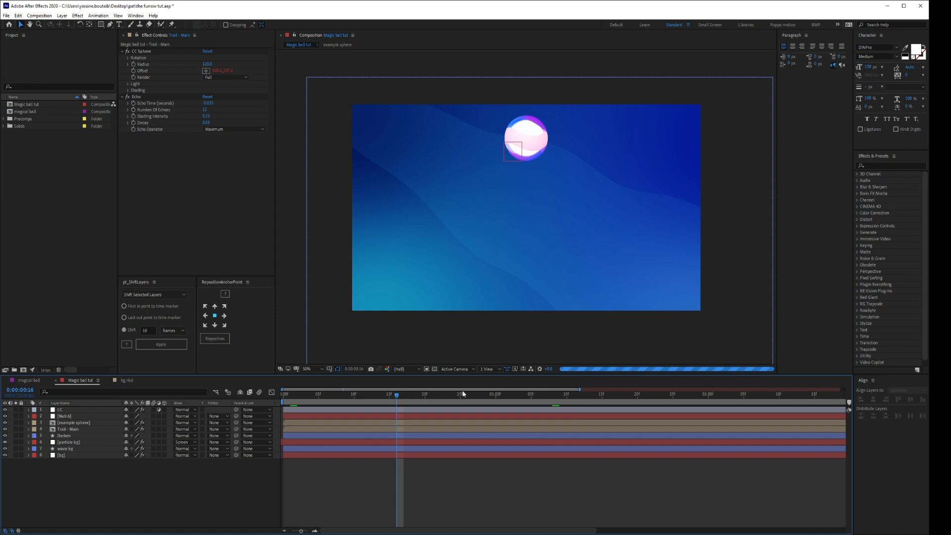
{"action": "left_click", "coordinate": [523, 400]}
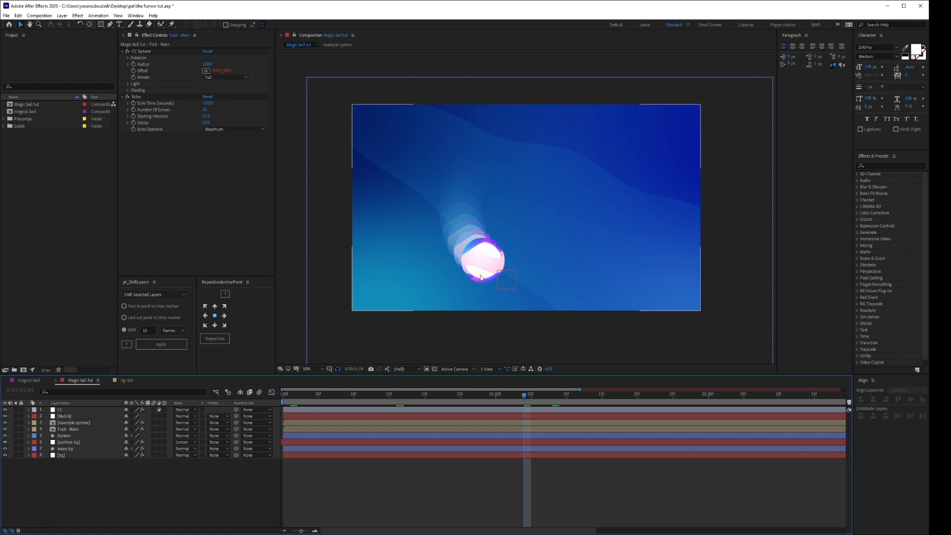
{"action": "left_click", "coordinate": [210, 197]}
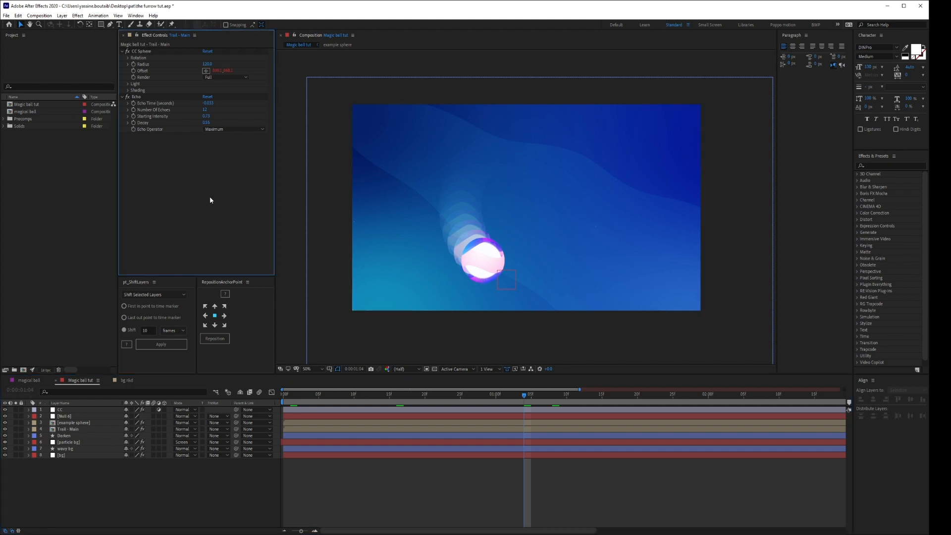
{"action": "key", "text": "ctrl+space"}
{"action": "key", "text": "Escape"}
{"action": "key", "text": "t"}
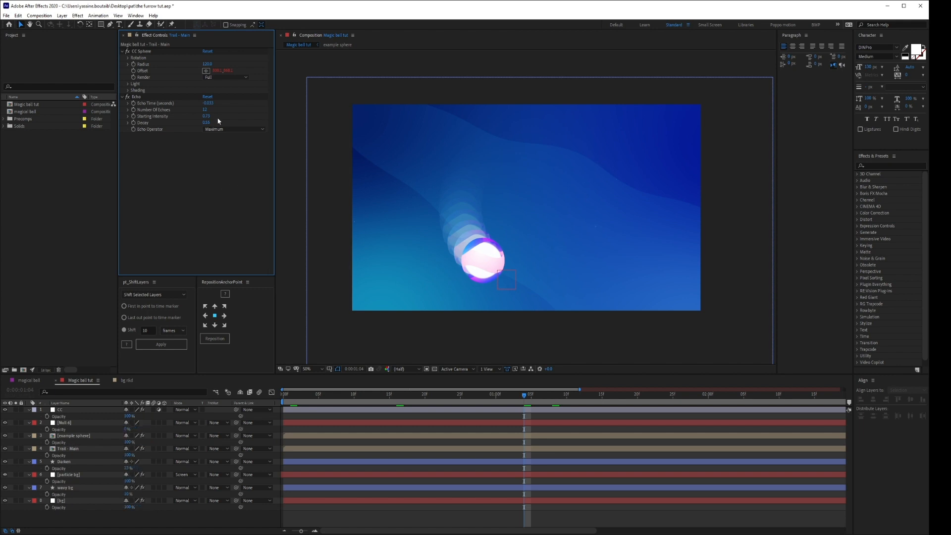
{"action": "key", "text": "t"}
{"action": "left_click", "coordinate": [71, 429]}
{"action": "left_click", "coordinate": [80, 429]}
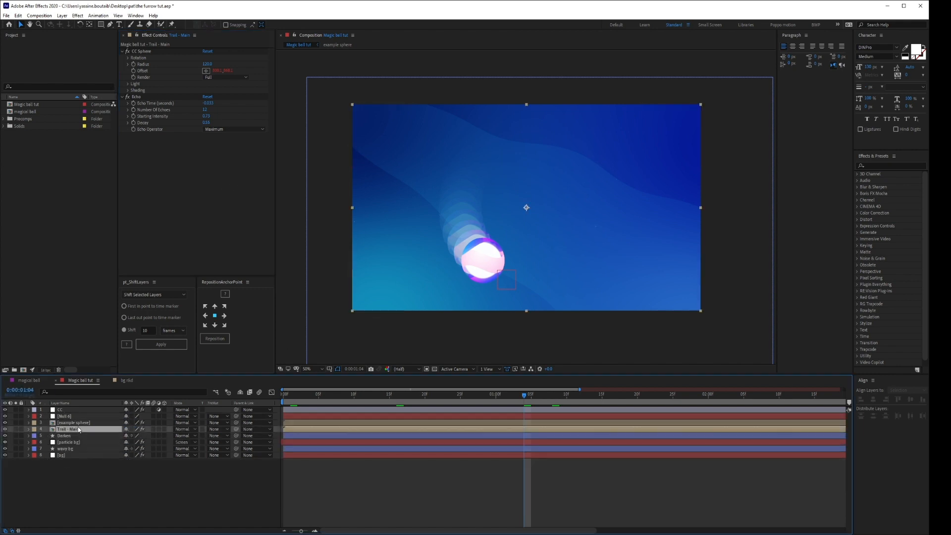
{"action": "key", "text": "ctrl+space"}
{"action": "type", "text": "fast"}
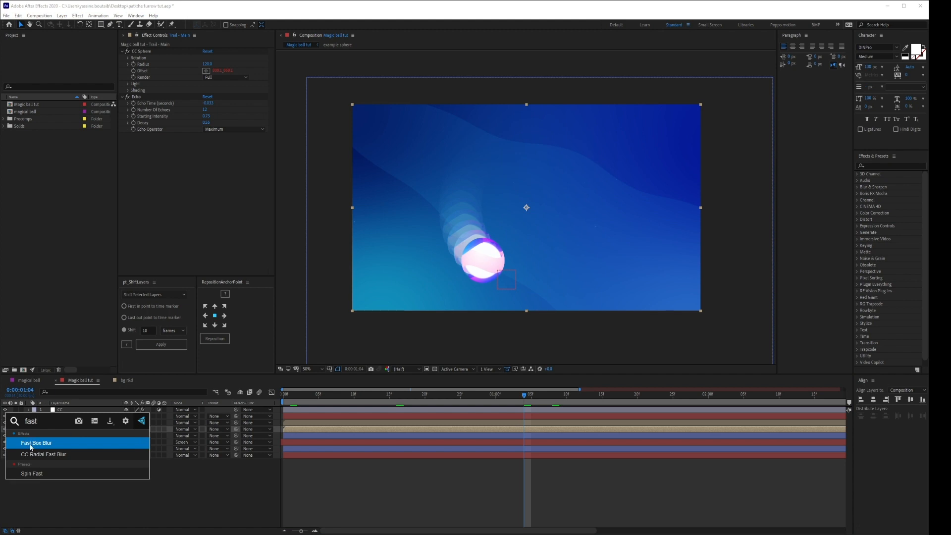
{"action": "left_click", "coordinate": [152, 484]}
Apply the Fast Box Blur effect to the Trail - Main layer.
{"action": "left_click", "coordinate": [887, 167]}
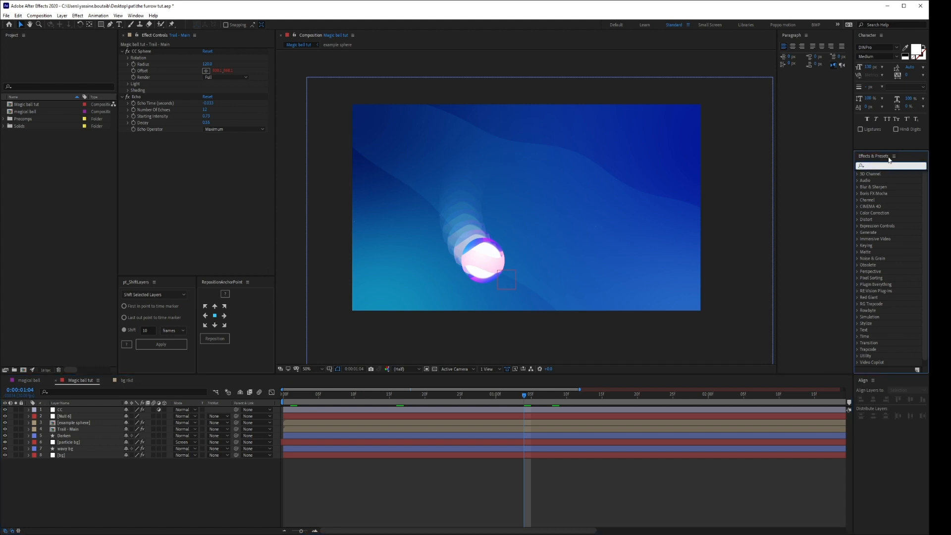
{"action": "type", "text": "fas"}
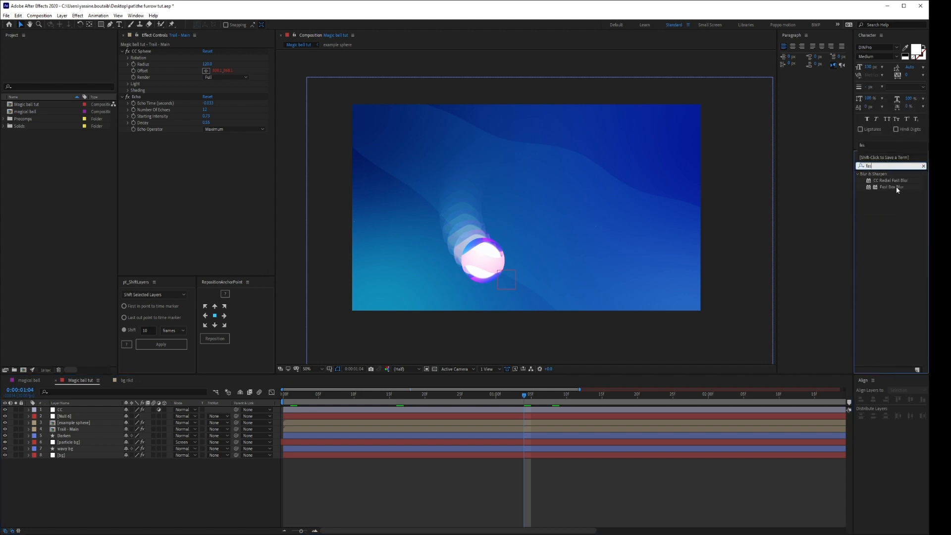
{"action": "left_click_drag", "start_coordinate": [892, 186], "coordinate": [78, 434]}
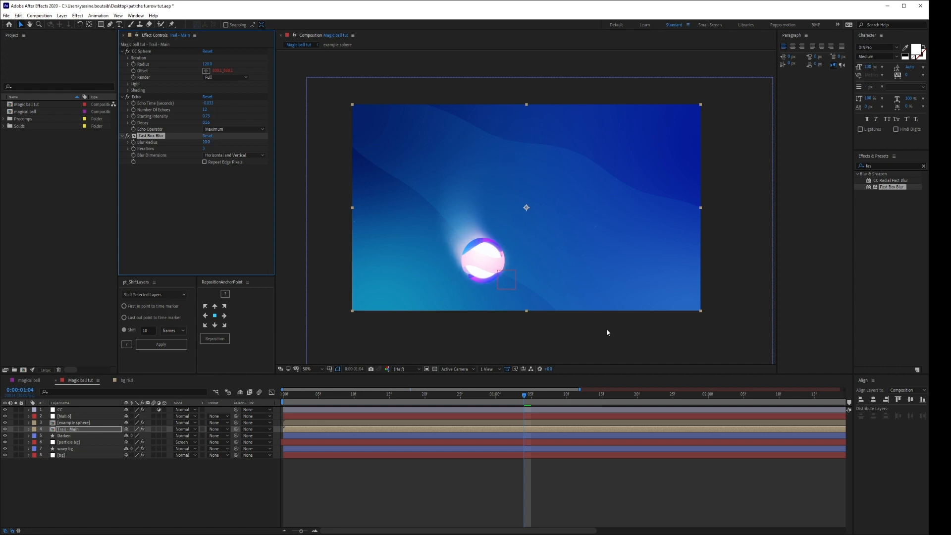
Check the blurred trail at several frames between 0:00:00:05 and 0:00:01:17.
{"action": "left_click", "coordinate": [318, 394]}
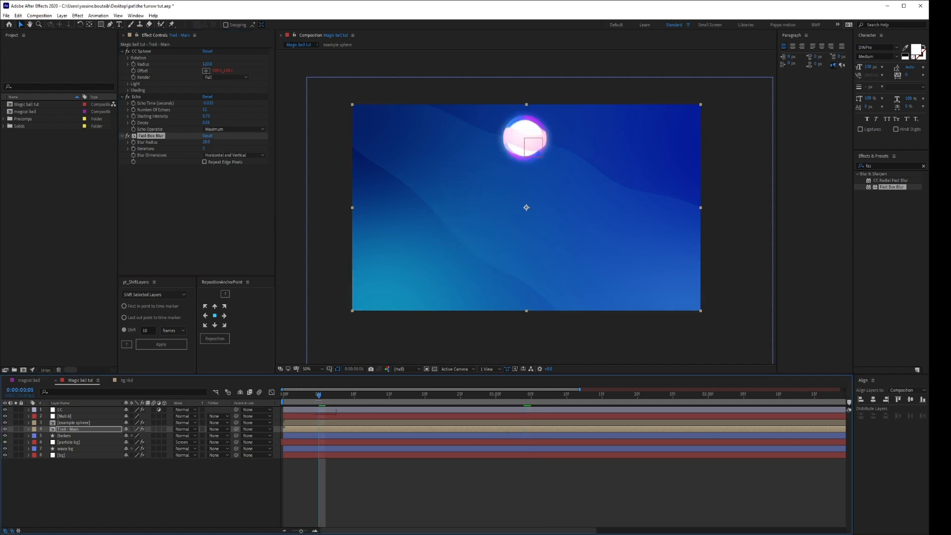
{"action": "left_click", "coordinate": [399, 396]}
{"action": "left_click", "coordinate": [510, 396]}
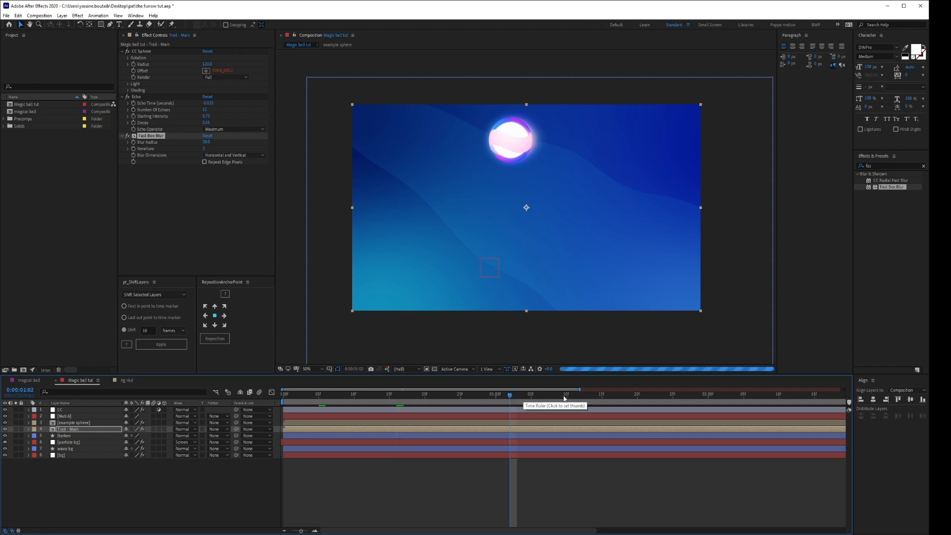
{"action": "left_click", "coordinate": [615, 395]}
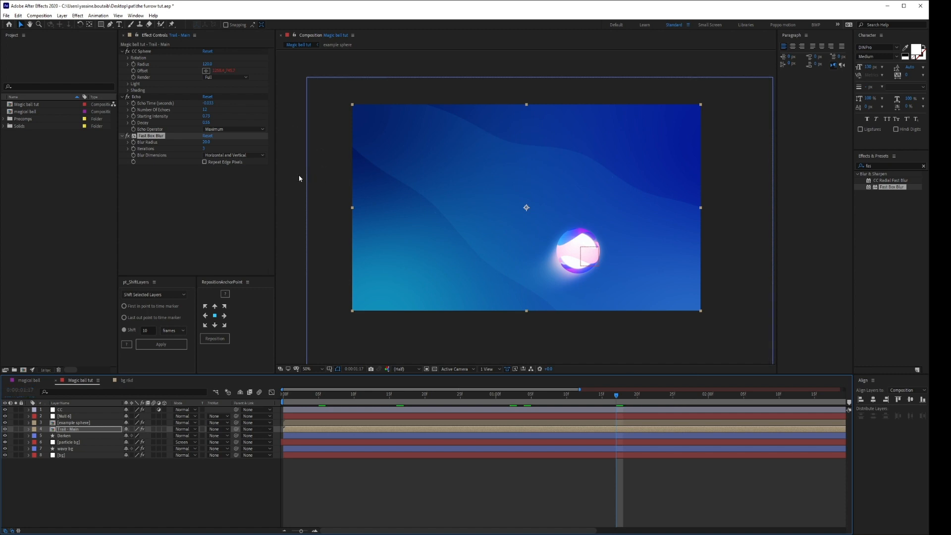
Try a Fast Box Blur radius of 15 on the Trail - Main layer, and set it to 12.
{"action": "left_click", "coordinate": [206, 142]}
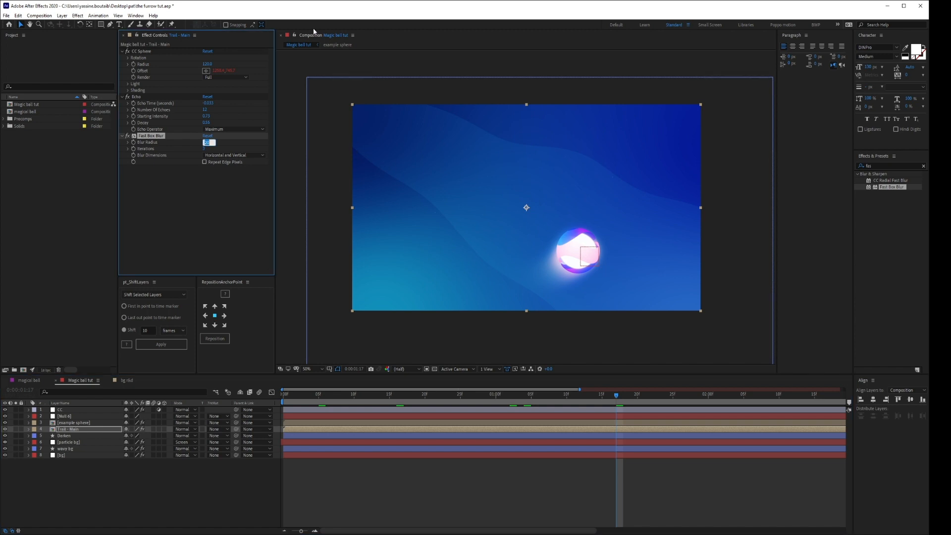
{"action": "type", "text": "15"}
{"action": "key", "text": "Return"}
{"action": "left_click", "coordinate": [206, 142]}
{"action": "type", "text": "12"}
{"action": "key", "text": "Return"}
{"action": "left_click", "coordinate": [421, 478]}
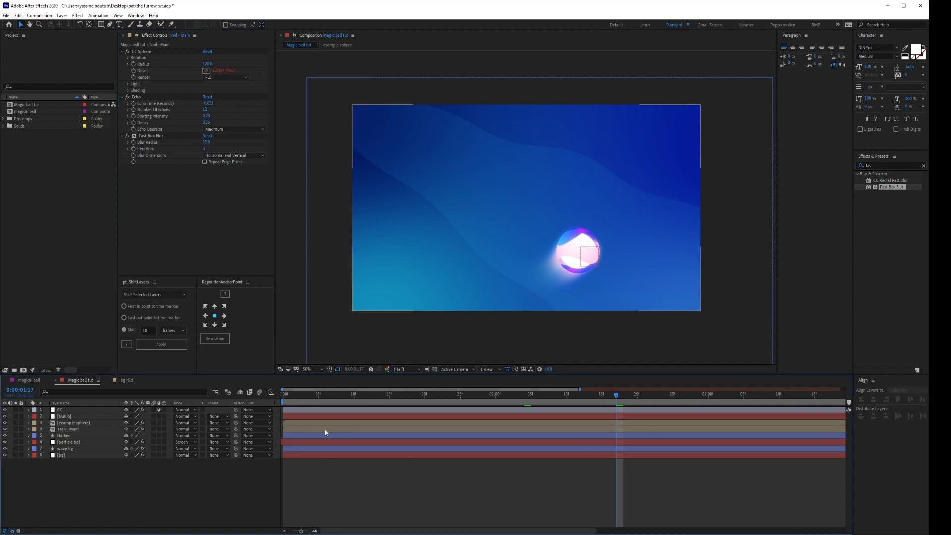
Solo the example sphere and Trail - Main layers together, with the playhead at the composition's start.
{"action": "left_click", "coordinate": [16, 429]}
{"action": "left_click_drag", "start_coordinate": [361, 396], "coordinate": [284, 401]}
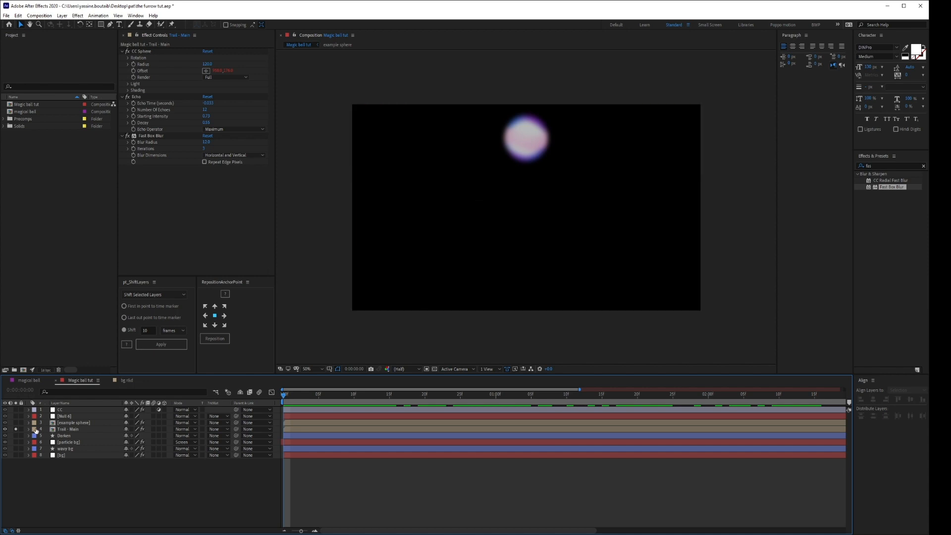
{"action": "left_click", "coordinate": [15, 422]}
{"action": "left_click", "coordinate": [16, 429]}
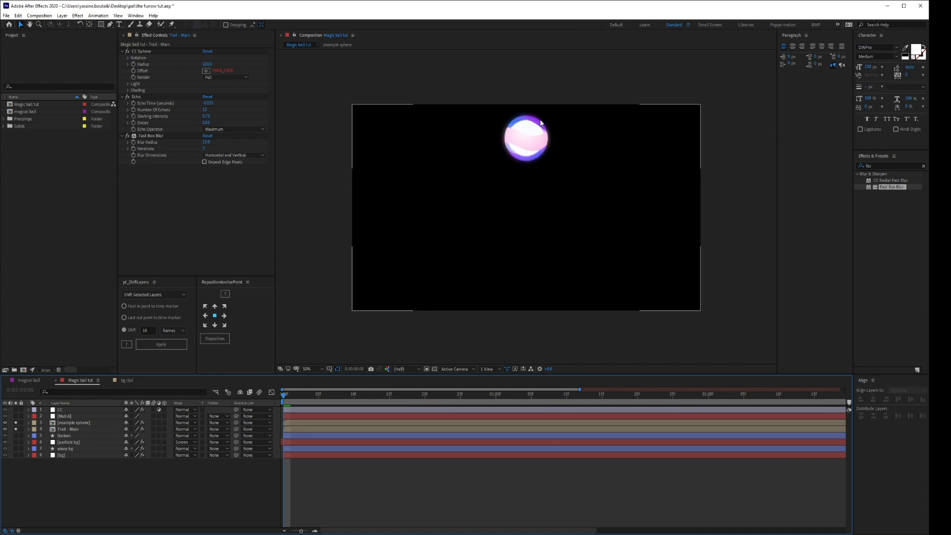
{"action": "left_click", "coordinate": [15, 422]}
{"action": "left_click", "coordinate": [15, 423]}
Add an opacity keyframe to the Trail - Main layer at 0:00:01:00, and set the opacity to 0% at the composition's start.
{"action": "left_click", "coordinate": [72, 428]}
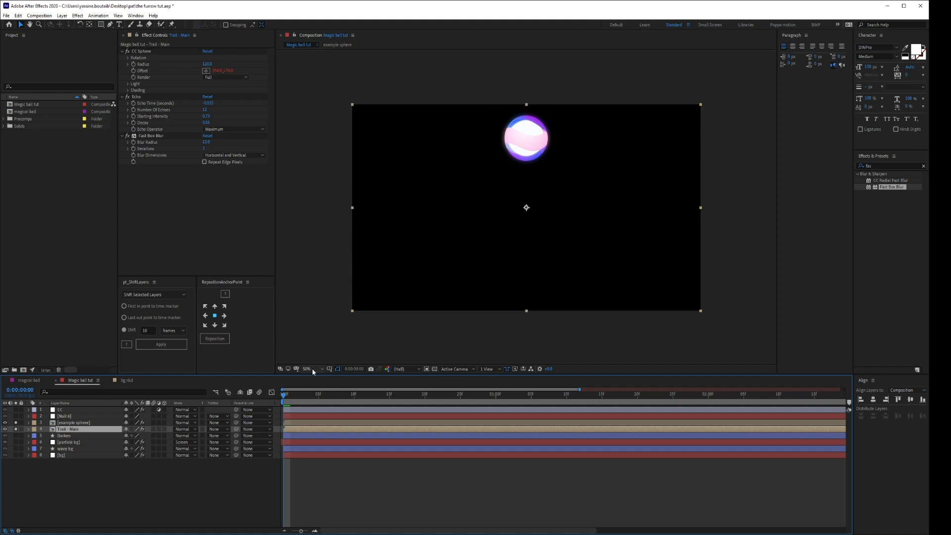
{"action": "key", "text": "t"}
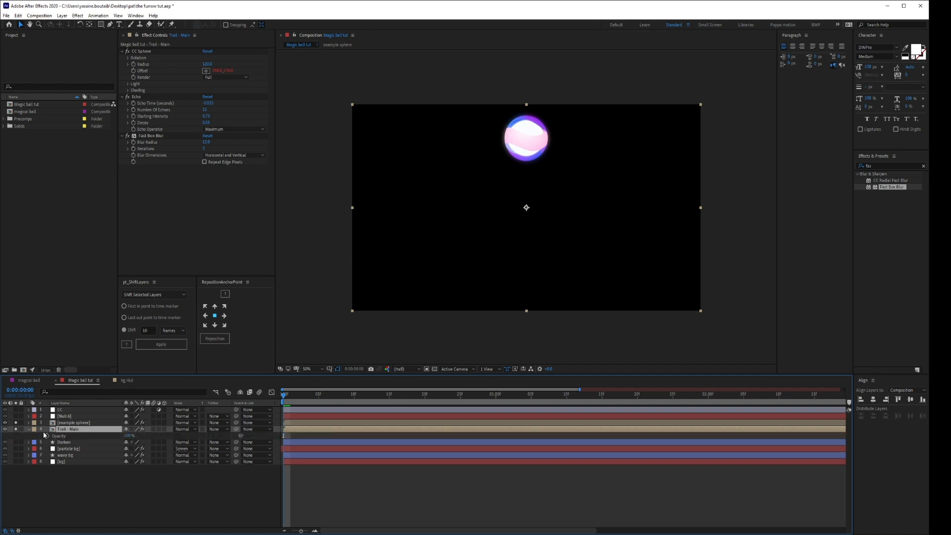
{"action": "mouse_move", "coordinate": [498, 401]}
{"action": "left_mouse_down"}
{"action": "mouse_move", "coordinate": [439, 397]}
{"action": "mouse_move", "coordinate": [496, 396]}
{"action": "left_mouse_up"}
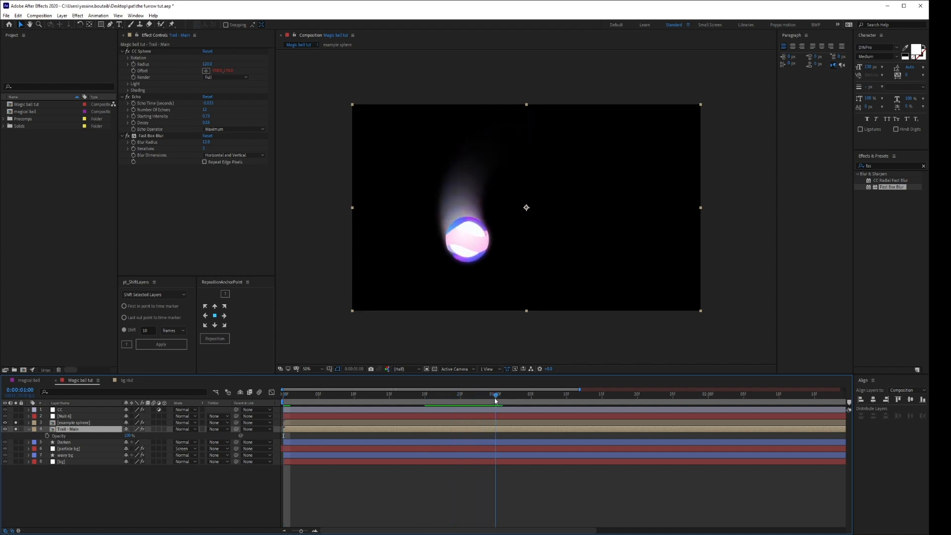
{"action": "left_click", "coordinate": [47, 436]}
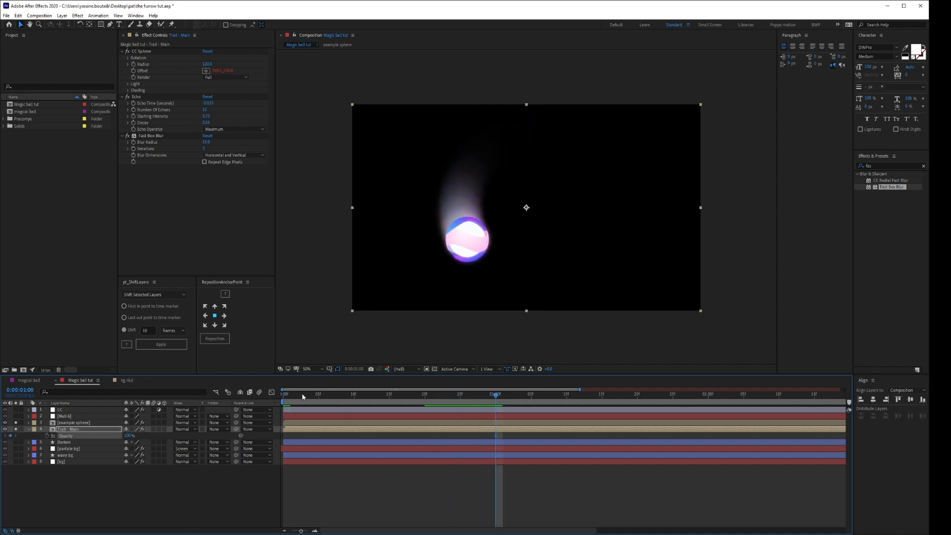
{"action": "key", "text": "Home"}
{"action": "left_click", "coordinate": [128, 436]}
{"action": "type", "text": "0"}
{"action": "key", "text": "Return"}
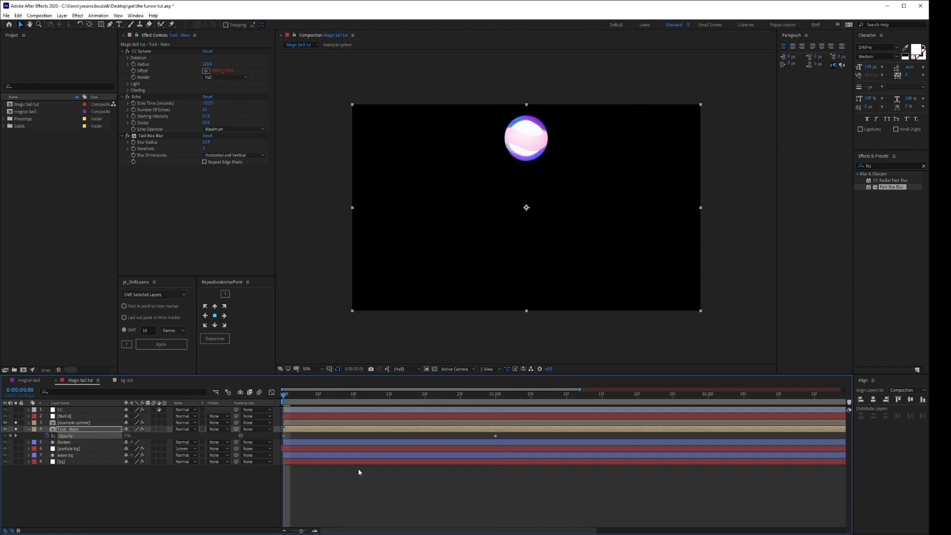
Review the trail's motion, and reveal the Null 6 layer's position keyframes over the whole timeline.
{"action": "left_click_drag", "start_coordinate": [284, 398], "coordinate": [629, 425]}
{"action": "scroll", "coordinate": [297, 496], "scroll_direction": "left", "scroll_amount": 2}
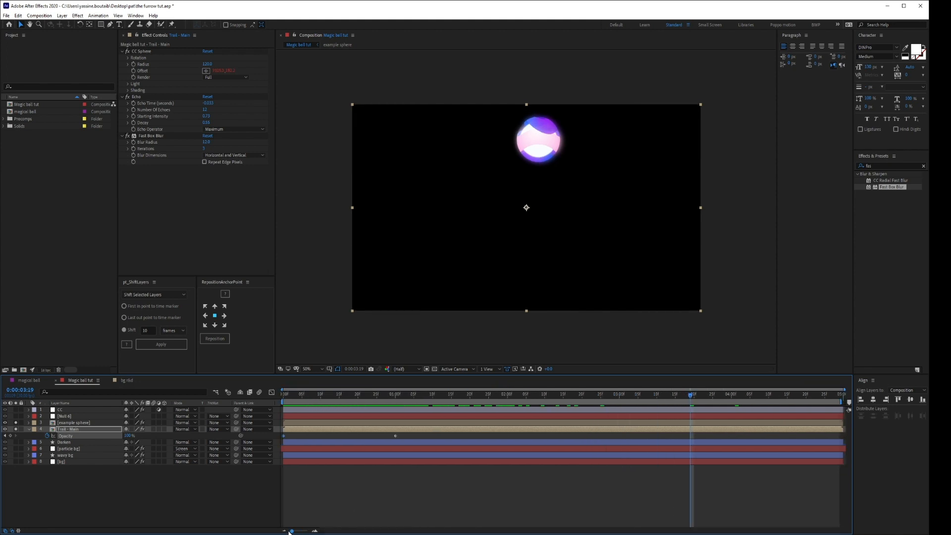
{"action": "scroll", "coordinate": [297, 495], "scroll_direction": "right", "scroll_amount": 4}
{"action": "left_click", "coordinate": [92, 422]}
{"action": "left_click", "coordinate": [90, 416]}
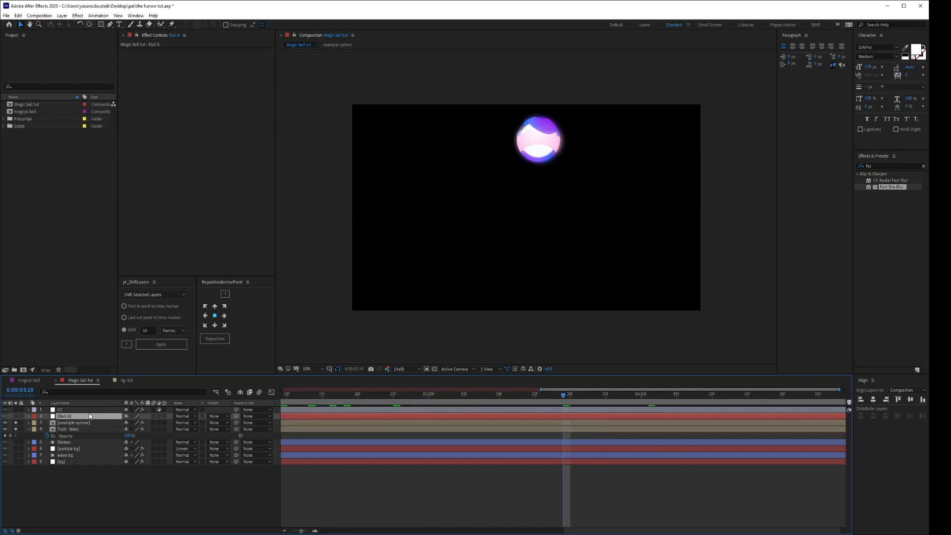
{"action": "left_click", "coordinate": [89, 410]}
{"action": "left_click", "coordinate": [86, 423]}
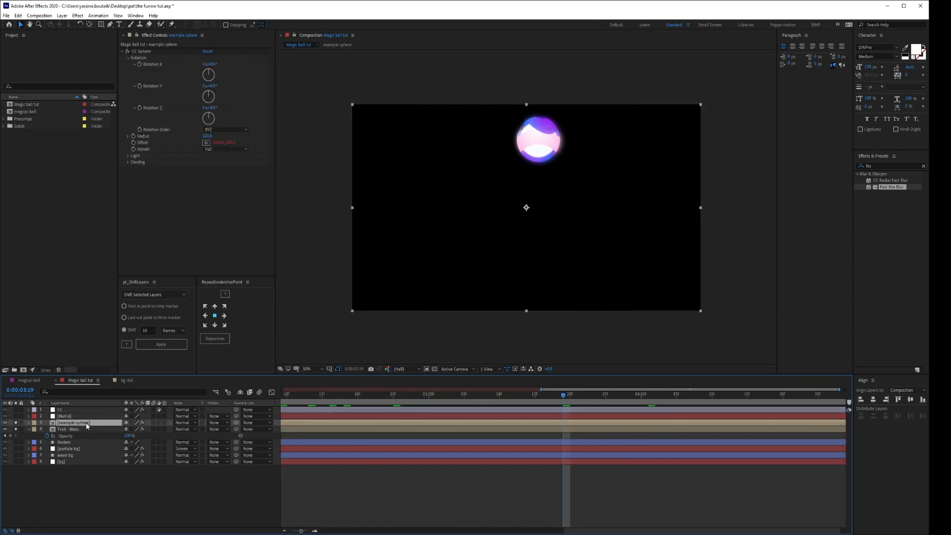
{"action": "left_click", "coordinate": [84, 416]}
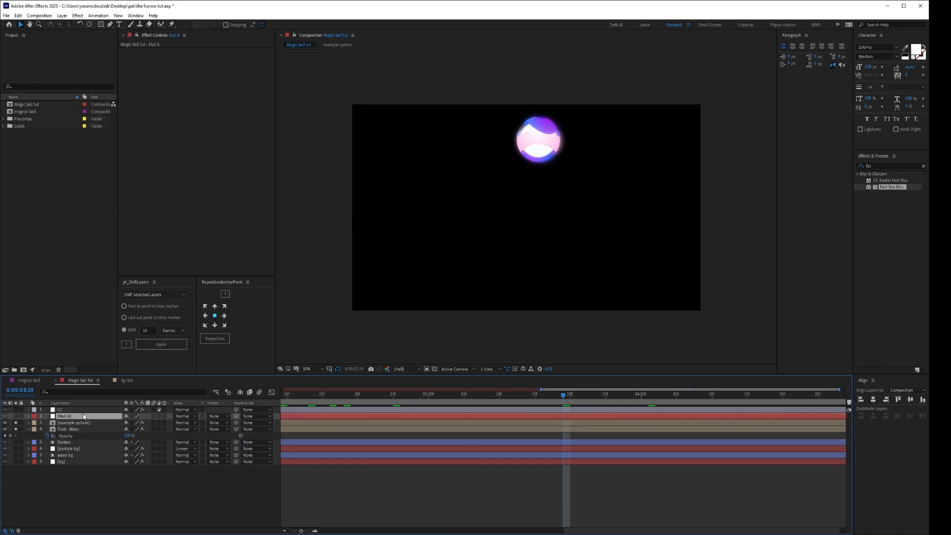
{"action": "key", "text": "bracketleft"}
{"action": "key", "text": "p"}
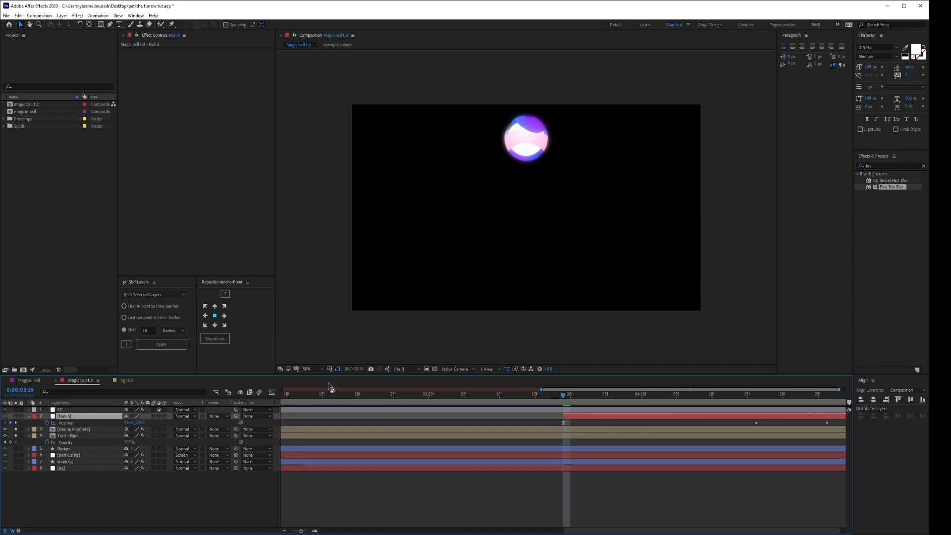
{"action": "key", "text": "ctrl+z"}
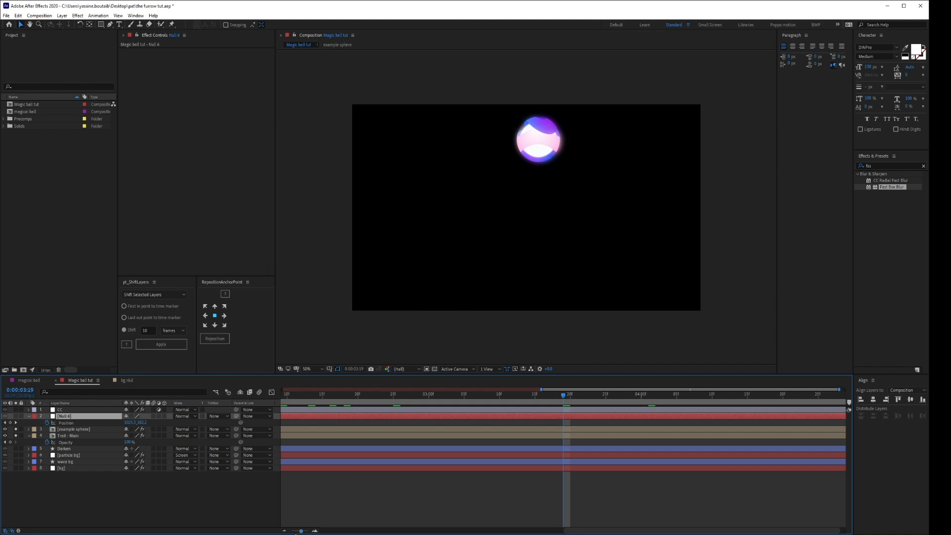
{"action": "left_click_drag", "start_coordinate": [300, 531], "coordinate": [291, 532]}
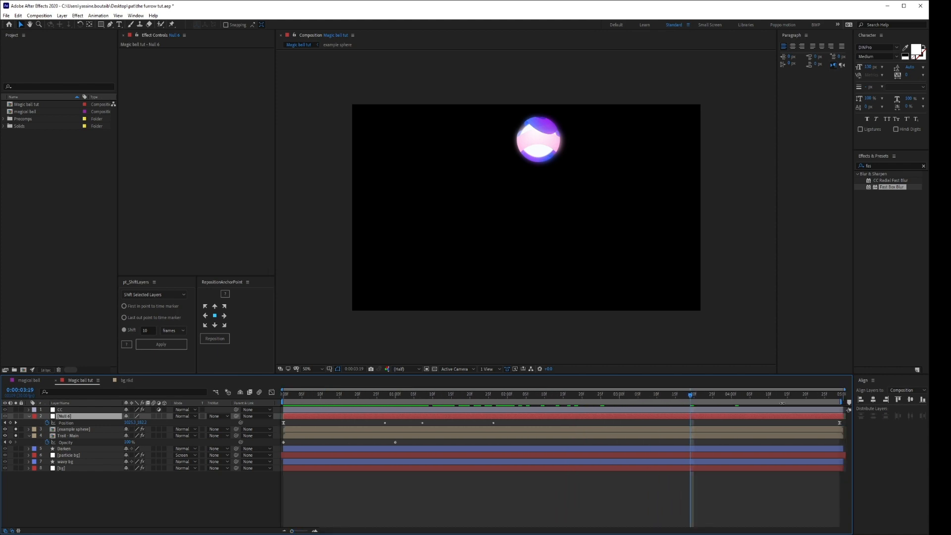
Set the Trail - Main layer's opacity to 0% at the last frame, 0:00:04:29, and review the fade-out.
{"action": "left_click_drag", "start_coordinate": [751, 399], "coordinate": [841, 399]}
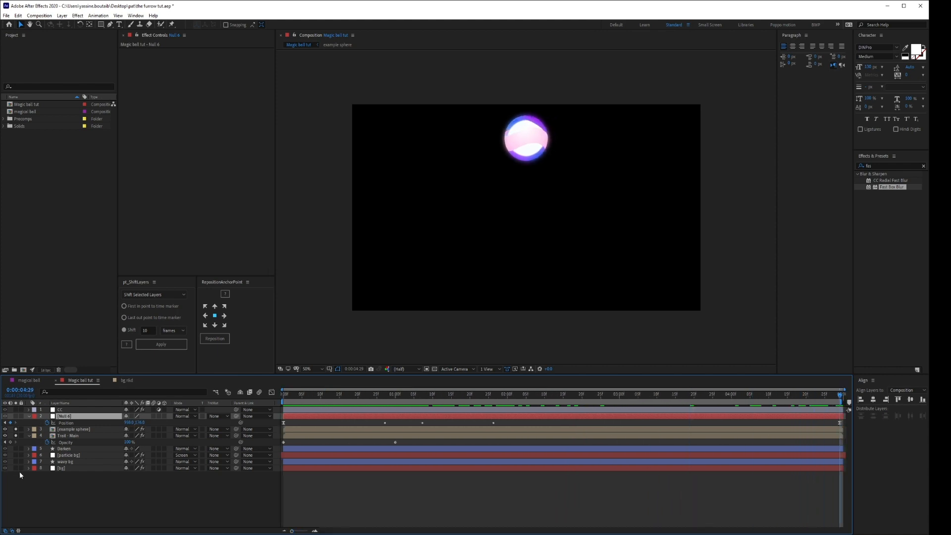
{"action": "left_click_drag", "start_coordinate": [130, 442], "coordinate": [94, 442]}
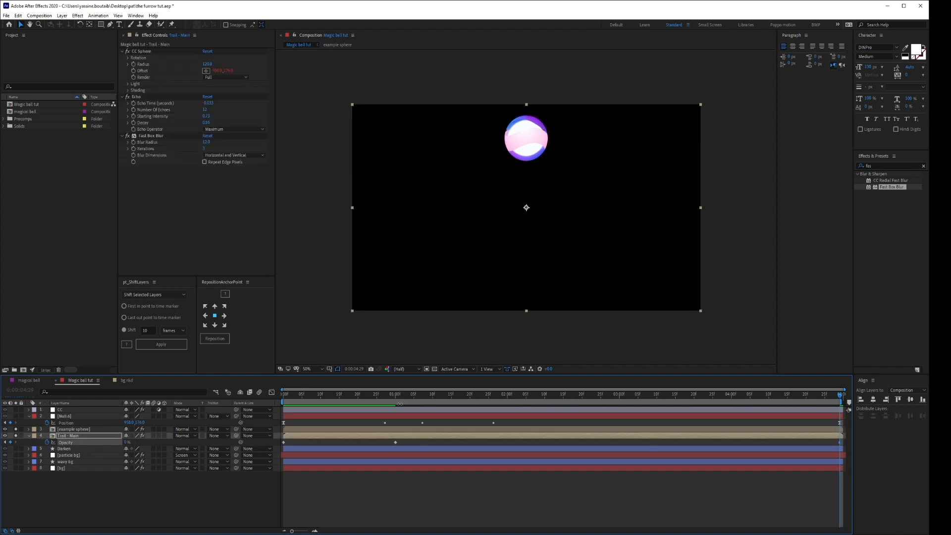
{"action": "left_click_drag", "start_coordinate": [396, 443], "coordinate": [538, 446]}
{"action": "key", "text": "ctrl+z"}
{"action": "left_click_drag", "start_coordinate": [573, 396], "coordinate": [847, 409]}
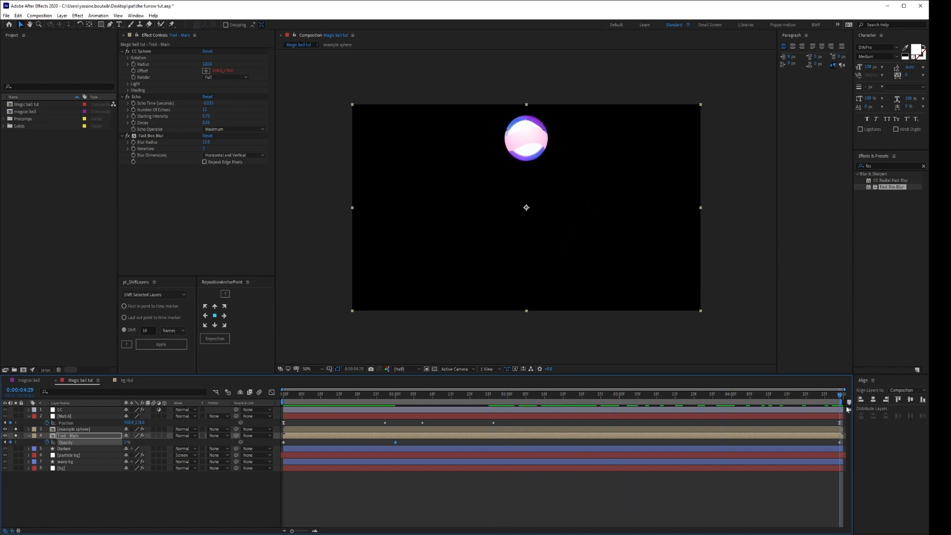
Apply Easy Ease to all the Trail - Main opacity keyframes, and return the playhead to the composition's start.
{"action": "left_click_drag", "start_coordinate": [841, 444], "coordinate": [178, 472]}
{"action": "key", "text": "F9"}
{"action": "left_click", "coordinate": [659, 485]}
{"action": "left_click_drag", "start_coordinate": [826, 400], "coordinate": [283, 458]}
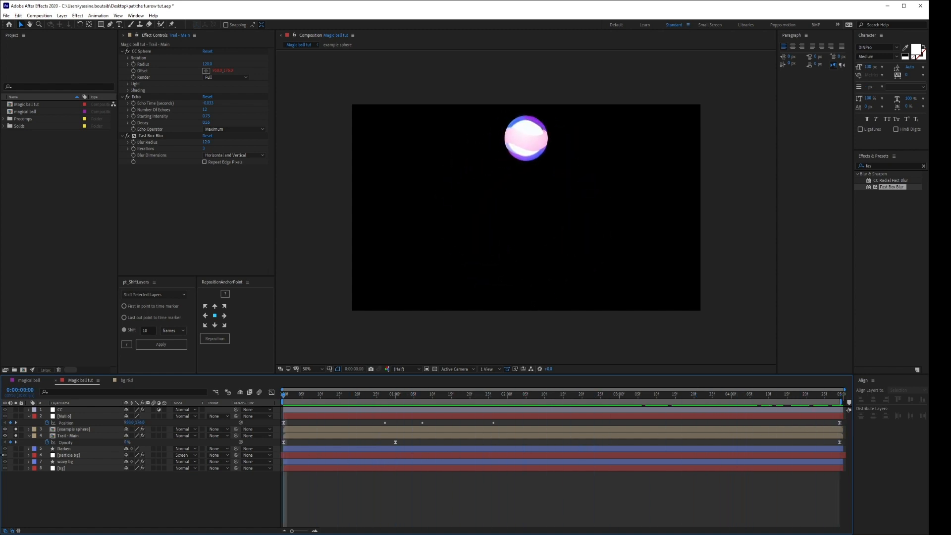
Unsolo the example sphere and Trail - Main layers, and collapse the revealed opacity and position properties.
{"action": "left_click", "coordinate": [29, 436]}
{"action": "left_click_drag", "start_coordinate": [16, 429], "coordinate": [16, 448]}
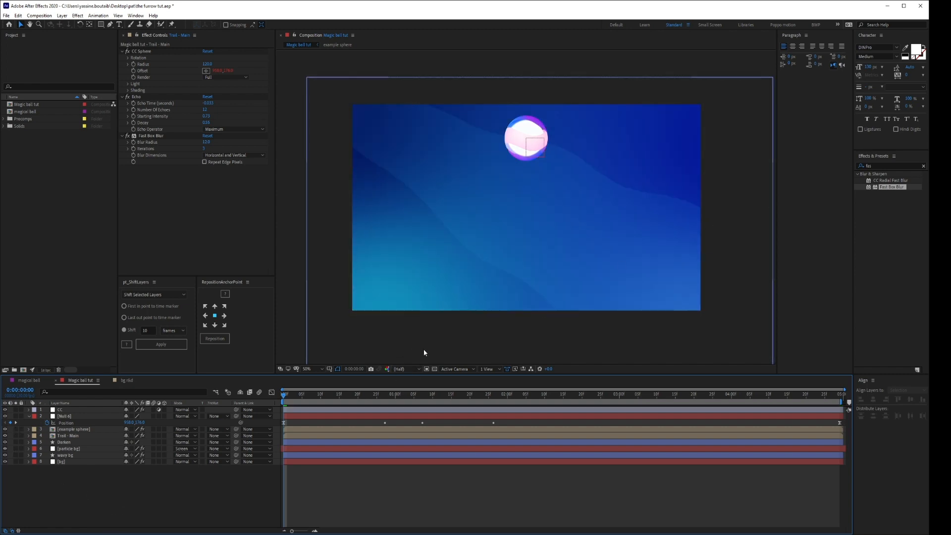
{"action": "left_click", "coordinate": [29, 416]}
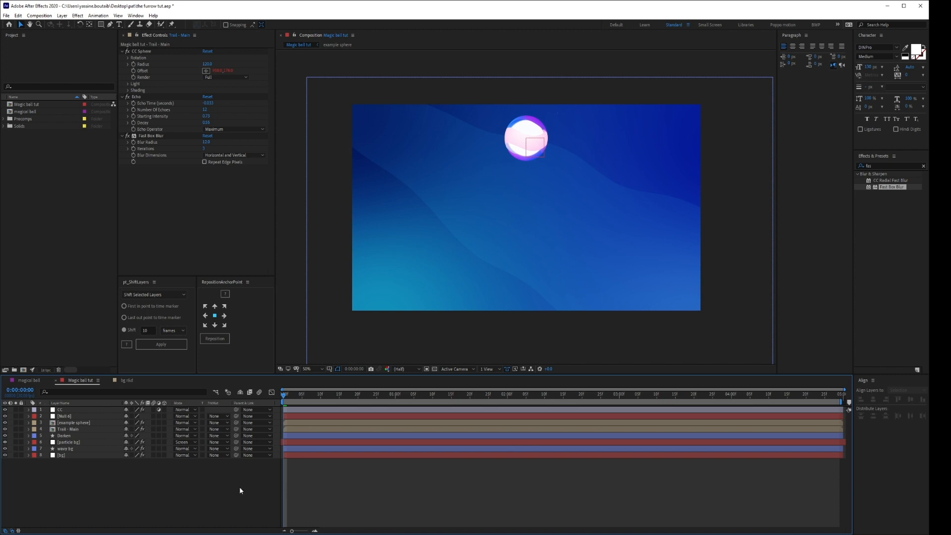
Create a new composition named "bg element".
{"action": "key", "text": "ctrl+n"}
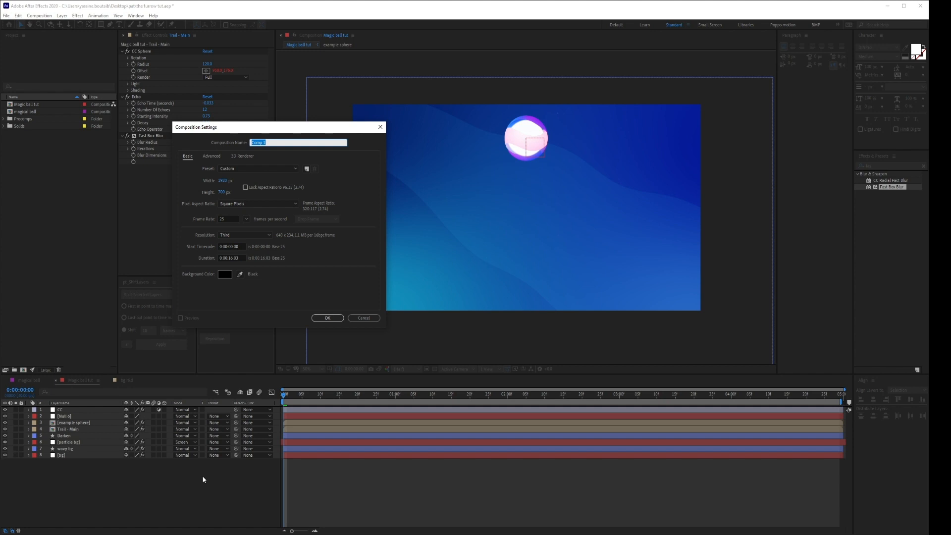
{"action": "type", "text": "bg element"}
{"action": "key", "text": "Return"}
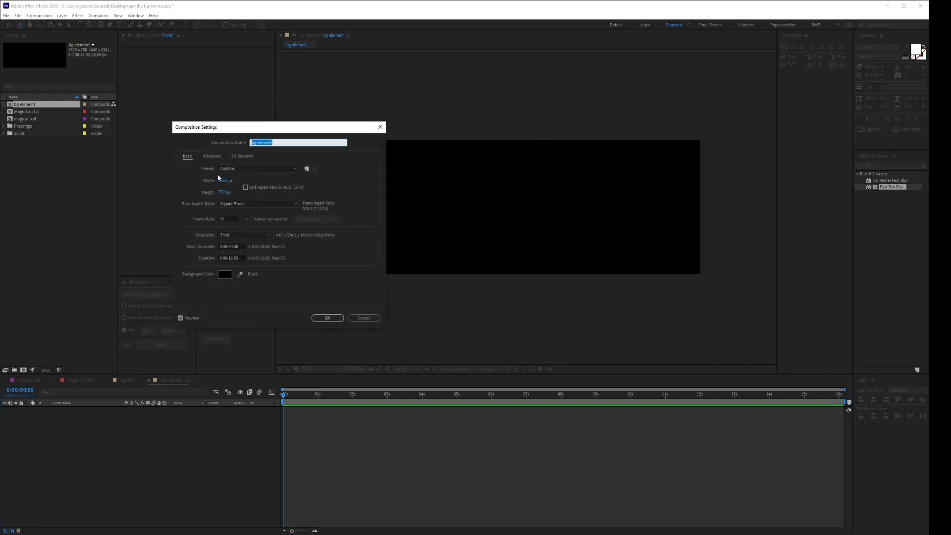
Set the bg element composition's height to 1080 px, frame rate to 30 fps and duration to 0:00:06:03.
{"action": "left_click", "coordinate": [221, 192]}
{"action": "type", "text": "1080"}
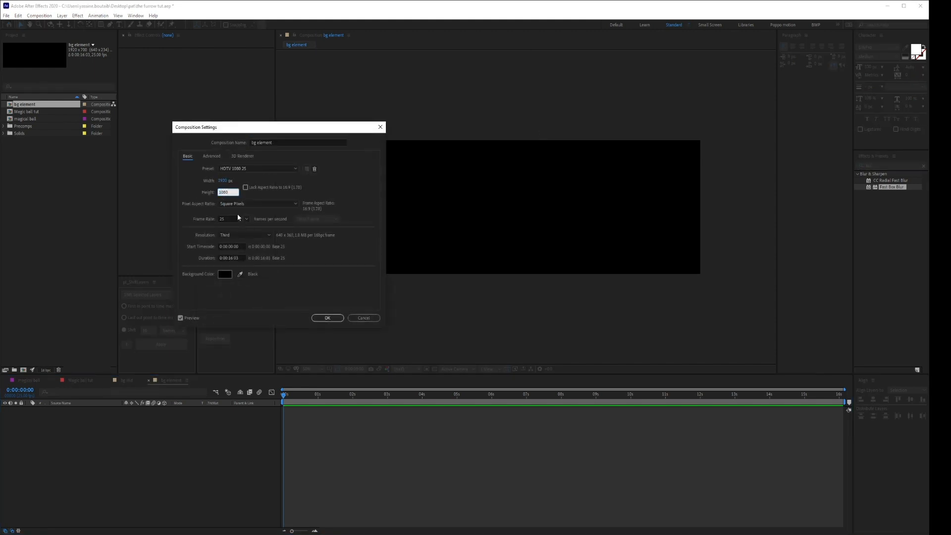
{"action": "left_click", "coordinate": [228, 220]}
{"action": "type", "text": "30"}
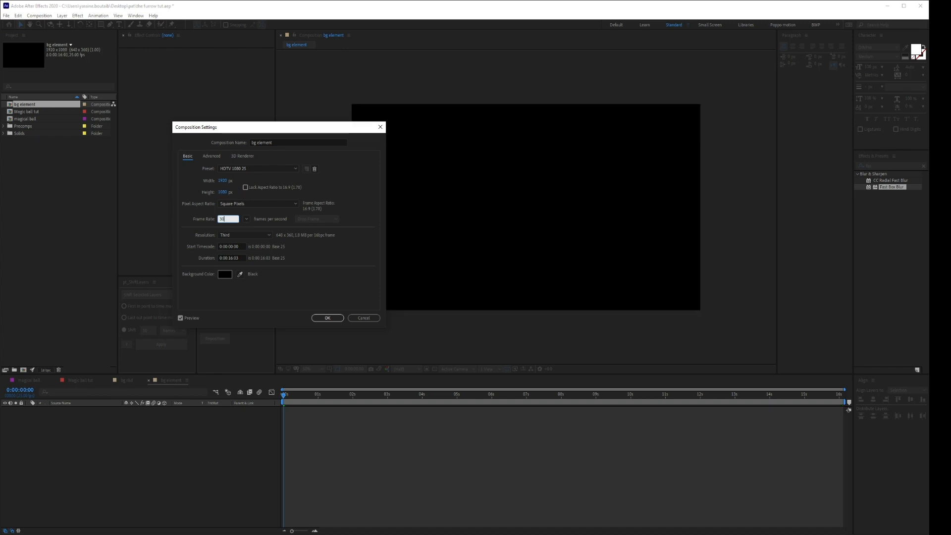
{"action": "left_click", "coordinate": [240, 302]}
{"action": "left_click", "coordinate": [228, 257]}
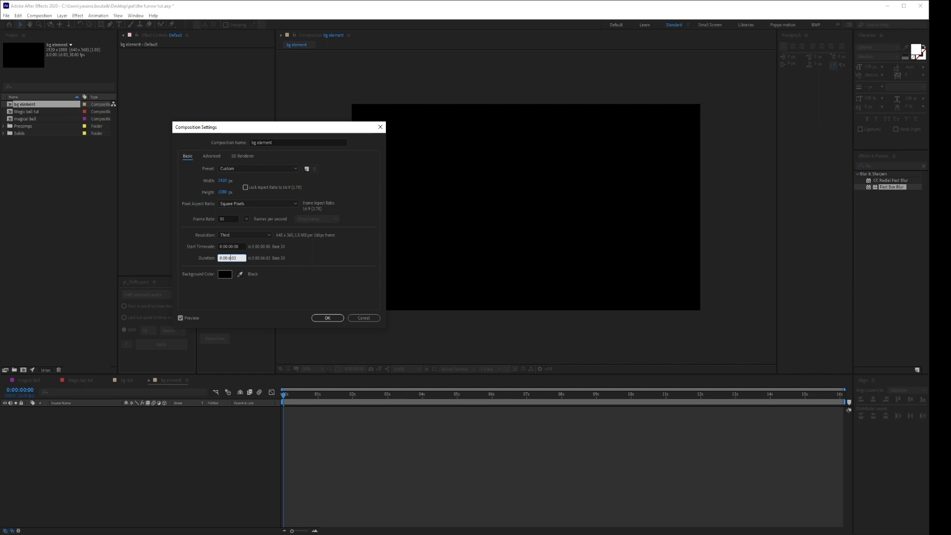
{"action": "left_click", "coordinate": [337, 317]}
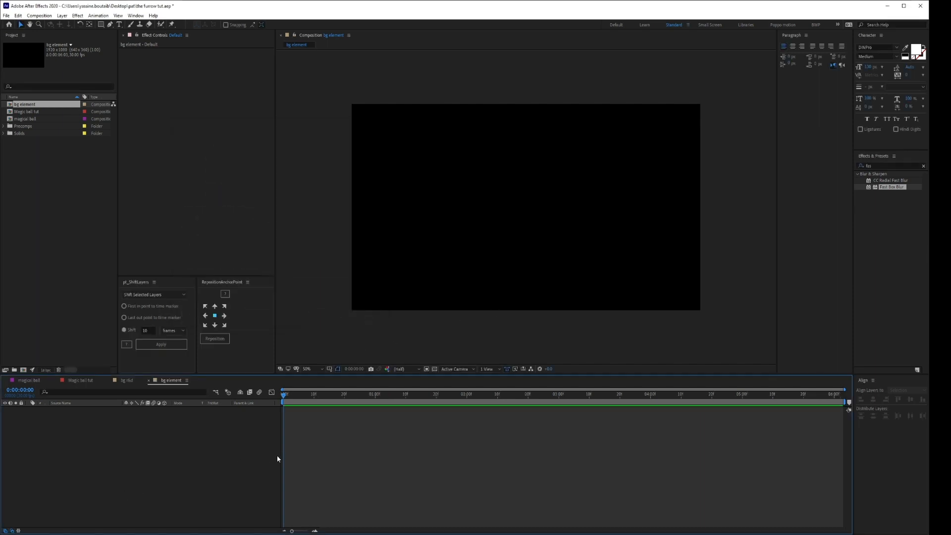
Draw a horizontal line just below the composition's centre with the Pen tool, using no fill and a 4 px stroke.
{"action": "left_click", "coordinate": [110, 24]}
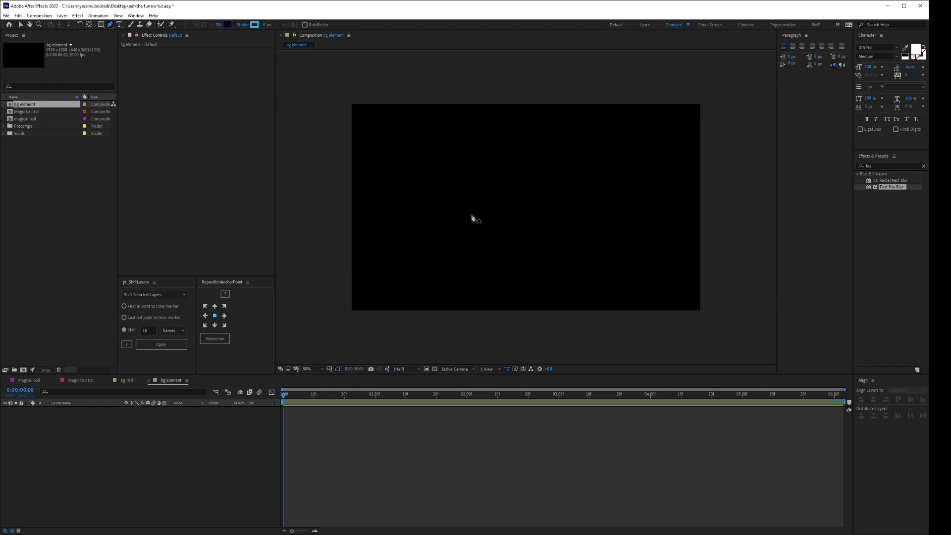
{"action": "left_click", "coordinate": [218, 27]}
{"action": "left_click", "coordinate": [419, 207]}
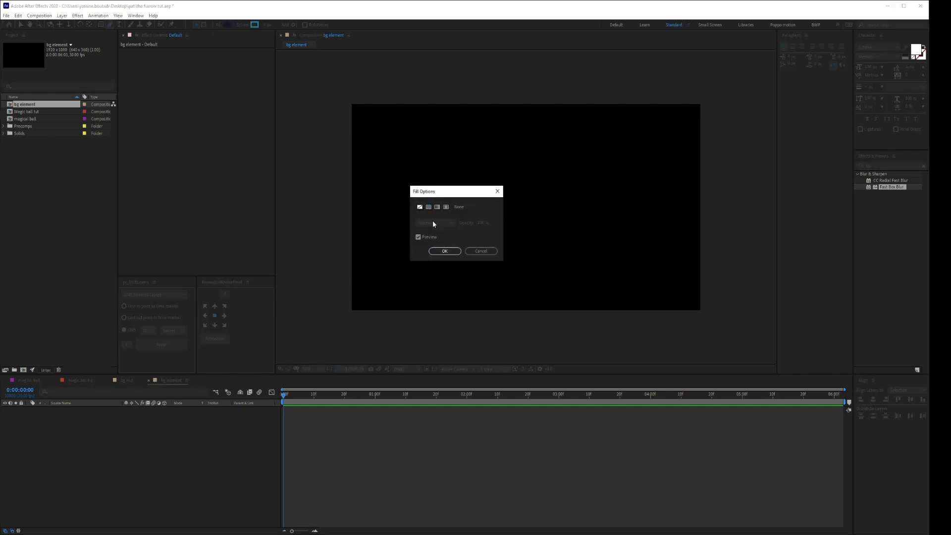
{"action": "left_click", "coordinate": [444, 251]}
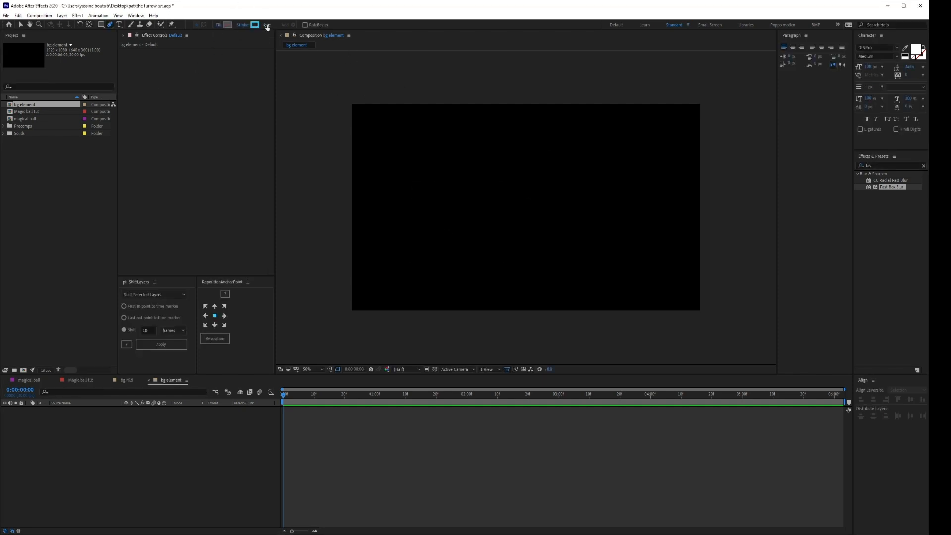
{"action": "left_click", "coordinate": [267, 27]}
{"action": "type", "text": "4"}
{"action": "key", "text": "Return"}
{"action": "left_click", "coordinate": [445, 220]}
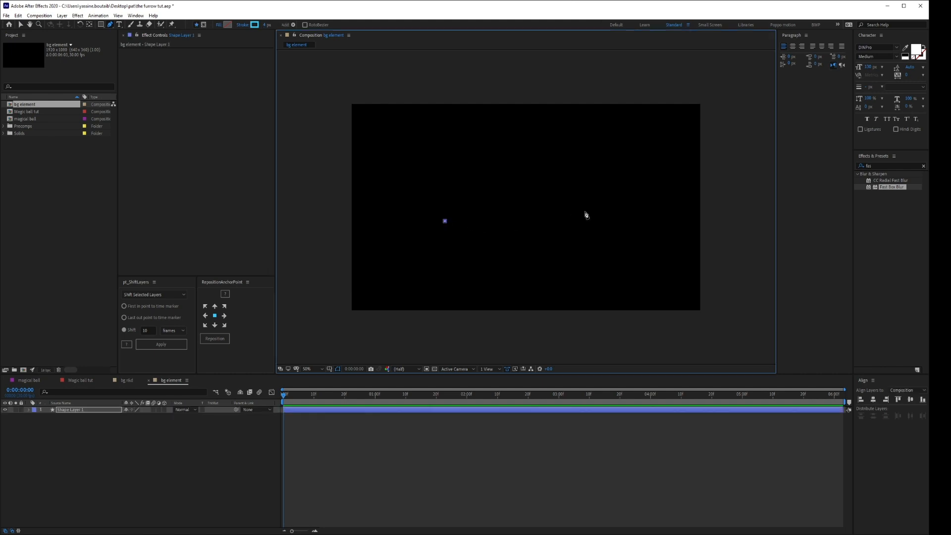
{"action": "left_click", "coordinate": [613, 221]}
{"action": "left_click", "coordinate": [216, 483]}
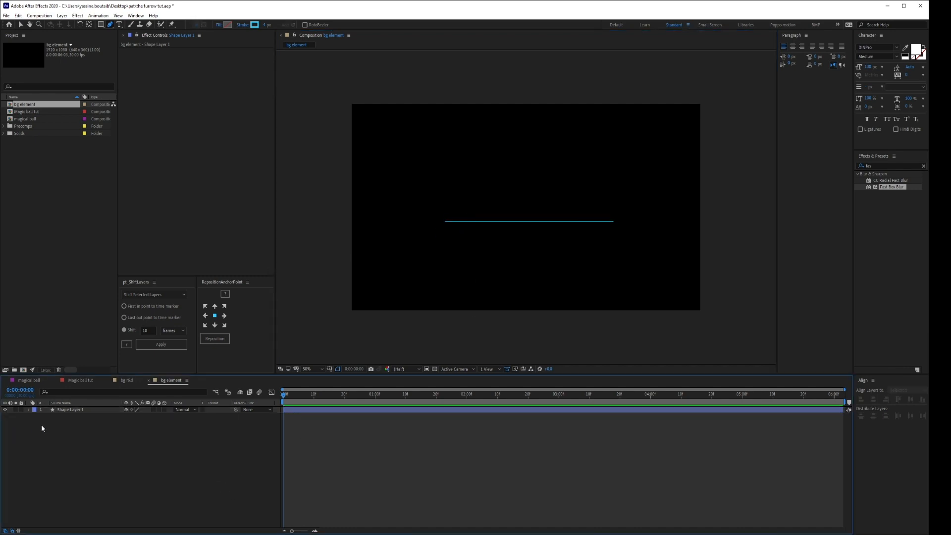
Try to taper both ends of the line by finding its stroke's Taper properties and raising End Length and Start Length.
{"action": "left_click", "coordinate": [55, 410]}
{"action": "left_click", "coordinate": [74, 392]}
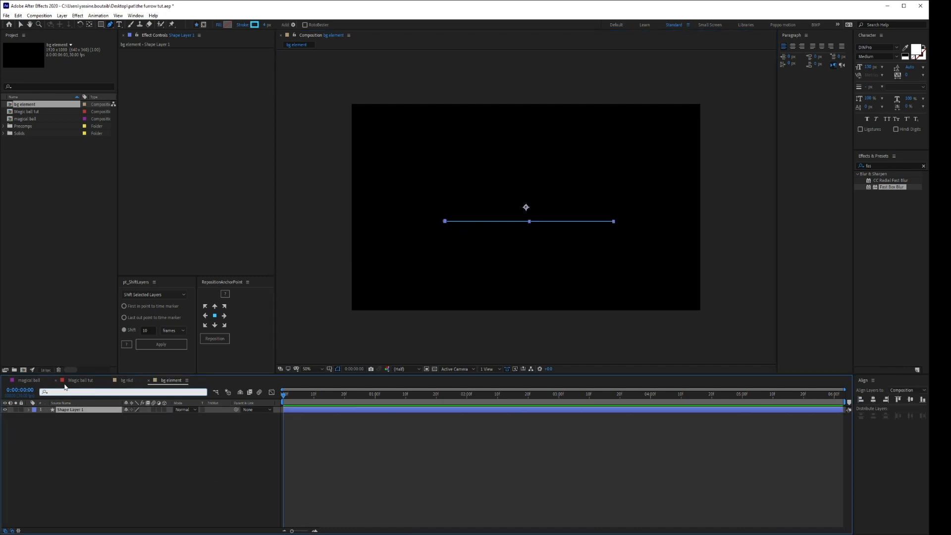
{"action": "type", "text": "taper"}
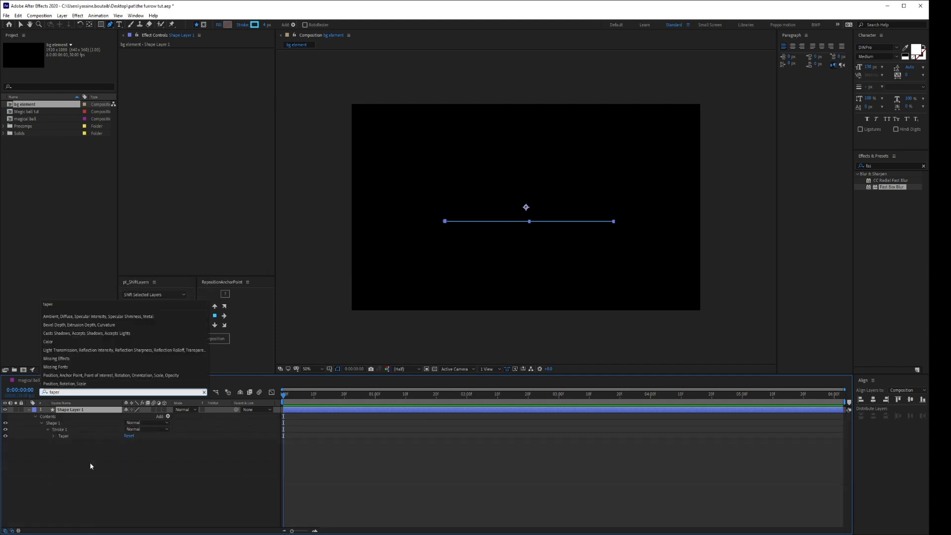
{"action": "left_click", "coordinate": [91, 466]}
{"action": "left_click", "coordinate": [53, 436]}
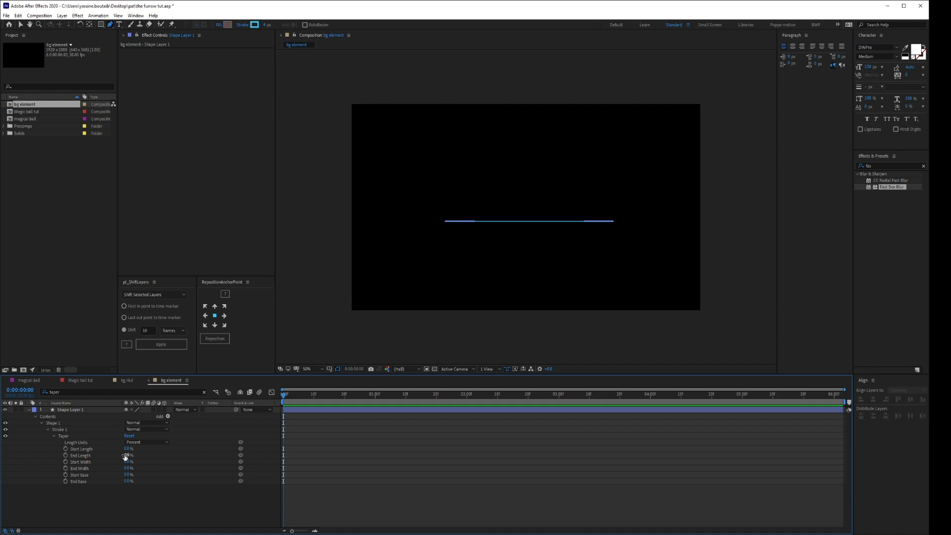
{"action": "left_click_drag", "start_coordinate": [125, 456], "coordinate": [136, 456]}
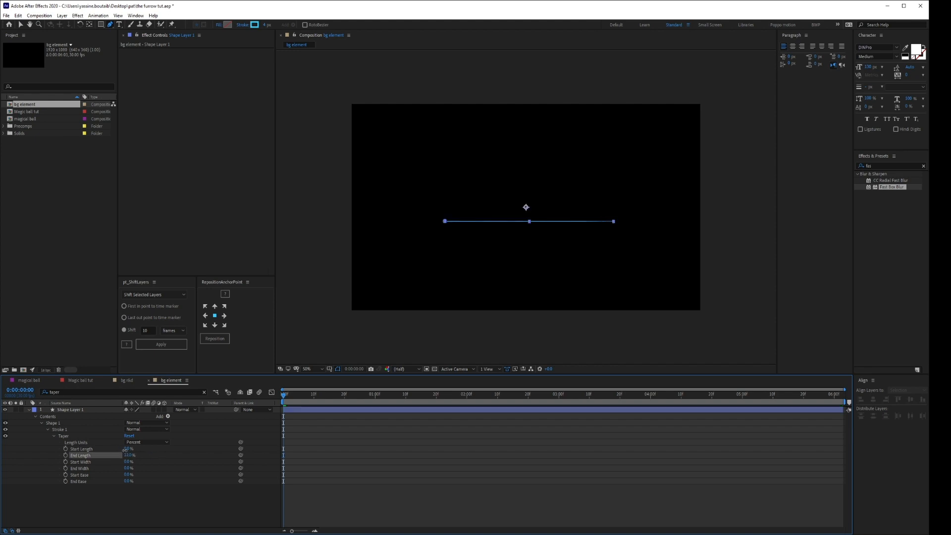
{"action": "key", "text": "ctrl+shift+h"}
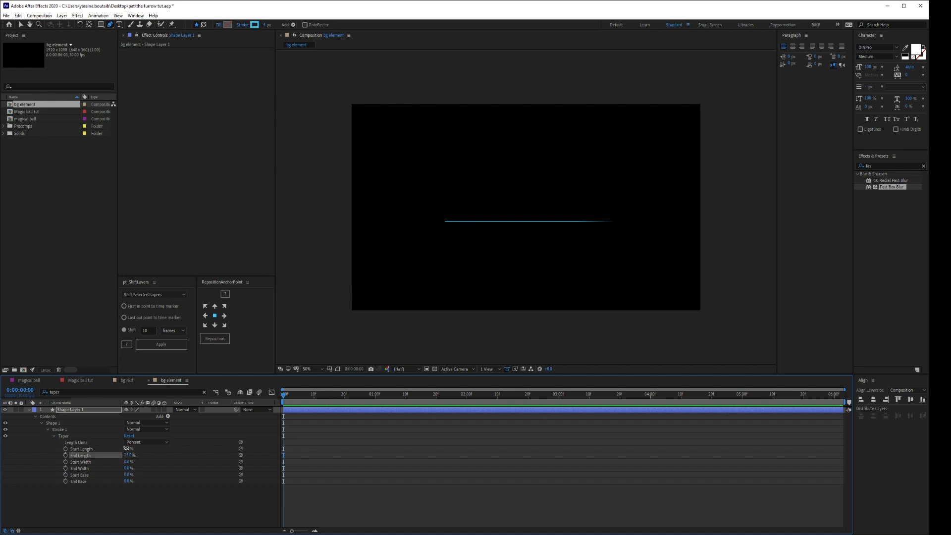
{"action": "left_click_drag", "start_coordinate": [128, 448], "coordinate": [145, 451]}
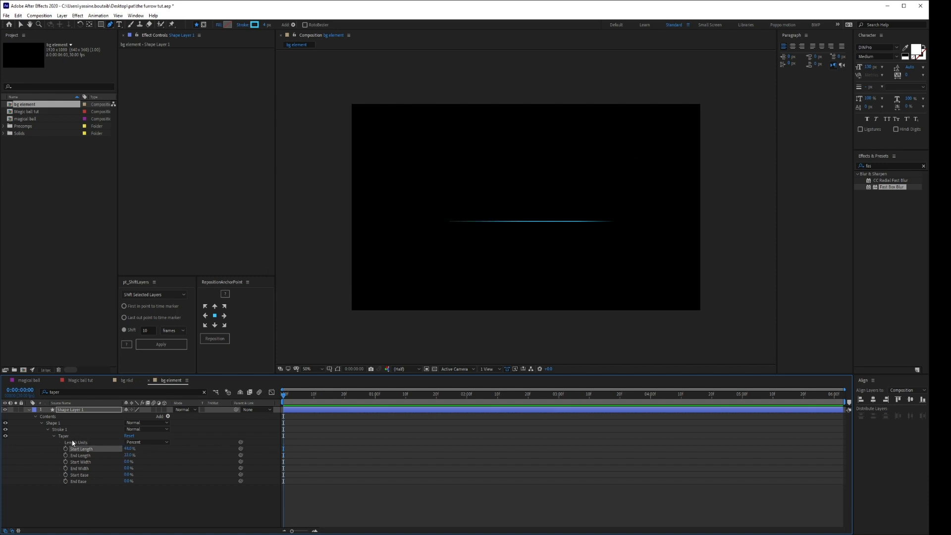
Undo the Start Length and End Length taper changes, and collapse the Shape Layer 1 properties.
{"action": "left_click", "coordinate": [74, 409]}
{"action": "key", "text": "ctrl+z"}
{"action": "key", "text": "ctrl+z"}
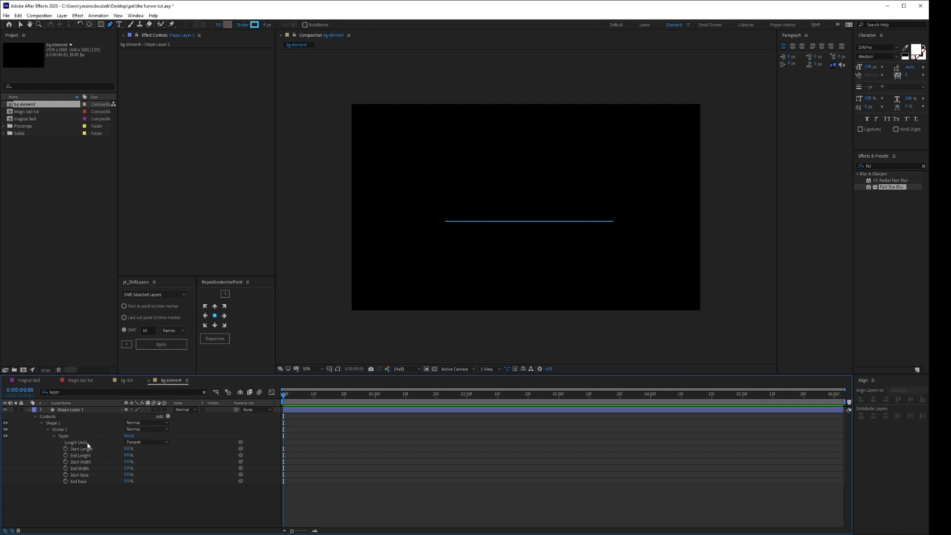
{"action": "left_click", "coordinate": [35, 417]}
{"action": "left_click", "coordinate": [72, 411]}
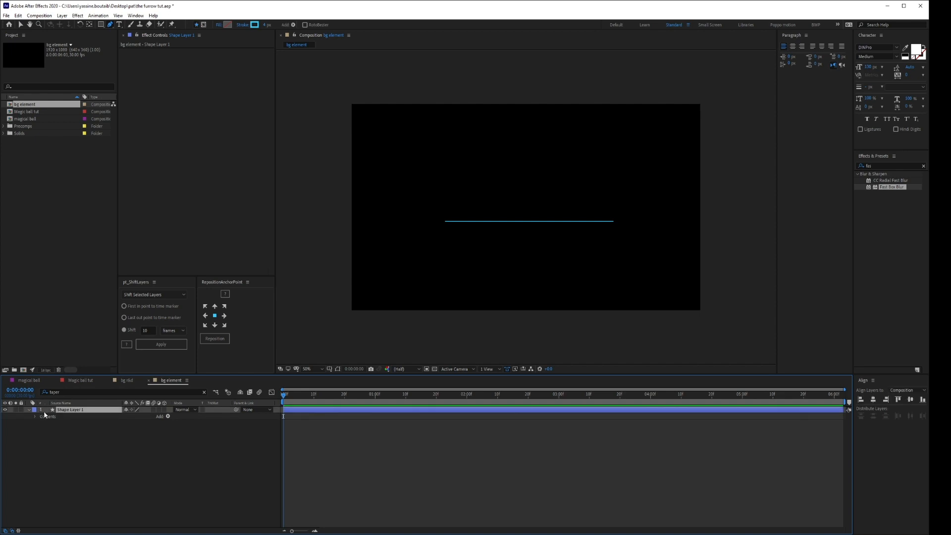
{"action": "left_click", "coordinate": [29, 409]}
Draw a wide elliptical mask on Shape Layer 1 around the middle of the line, leaving both line ends outside.
{"action": "left_click", "coordinate": [203, 25]}
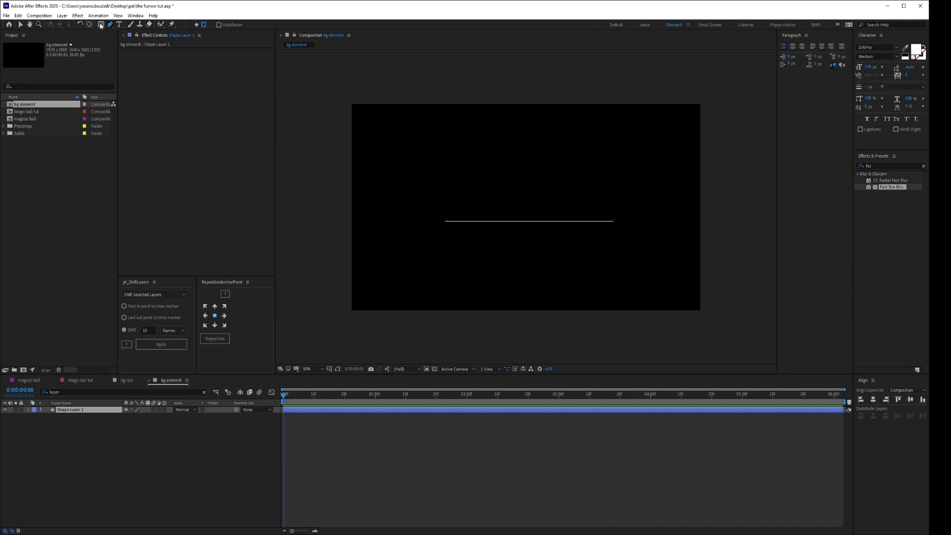
{"action": "left_click_drag", "start_coordinate": [100, 26], "coordinate": [130, 45]}
{"action": "left_click_drag", "start_coordinate": [470, 196], "coordinate": [597, 247]}
{"action": "left_click", "coordinate": [100, 476]}
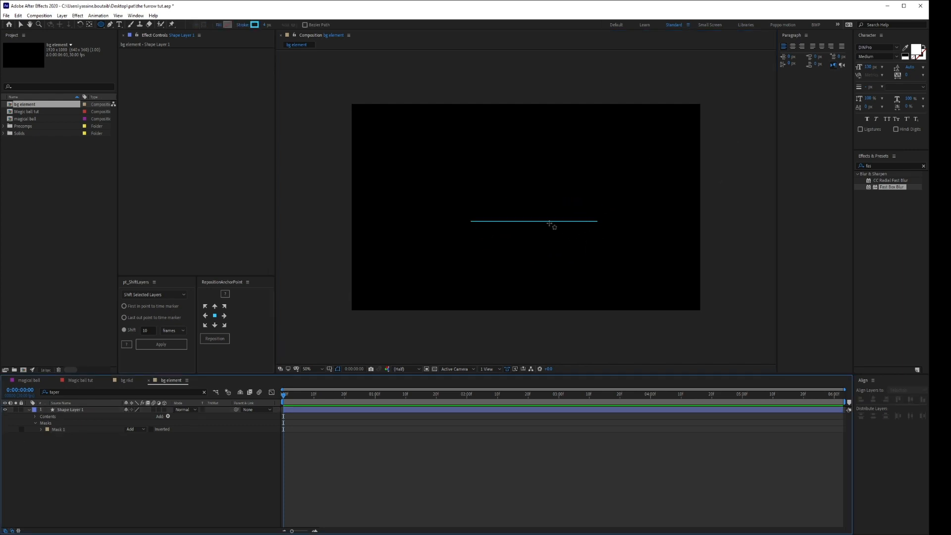
Feather the elliptical mask by about 180 pixels to fade the line's ends, and collapse the layer's properties.
{"action": "left_click", "coordinate": [73, 410]}
{"action": "key", "text": "f"}
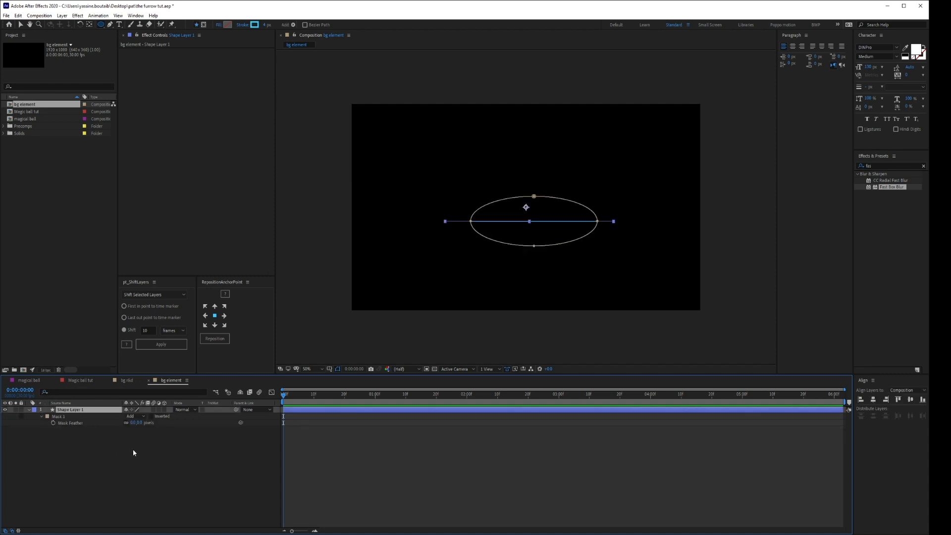
{"action": "left_click_drag", "start_coordinate": [133, 423], "coordinate": [162, 423]}
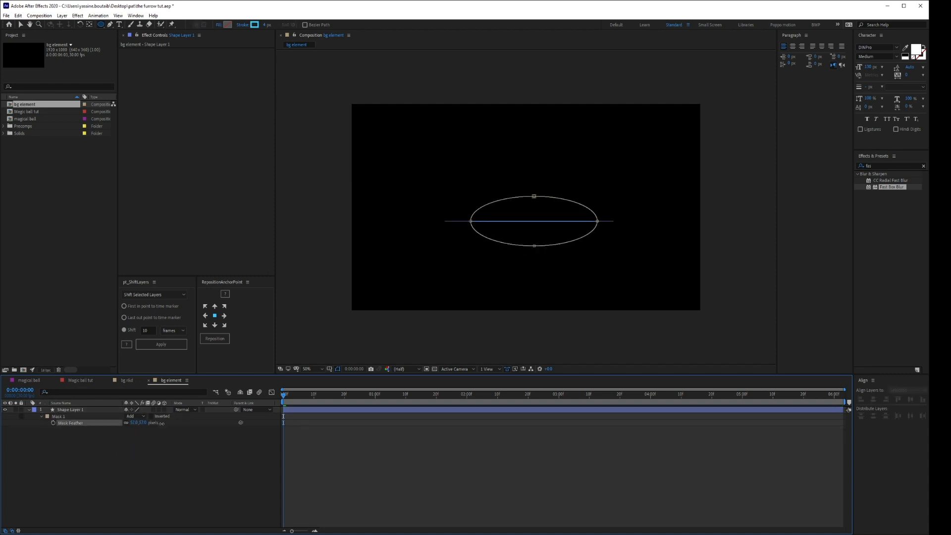
{"action": "left_click", "coordinate": [191, 484]}
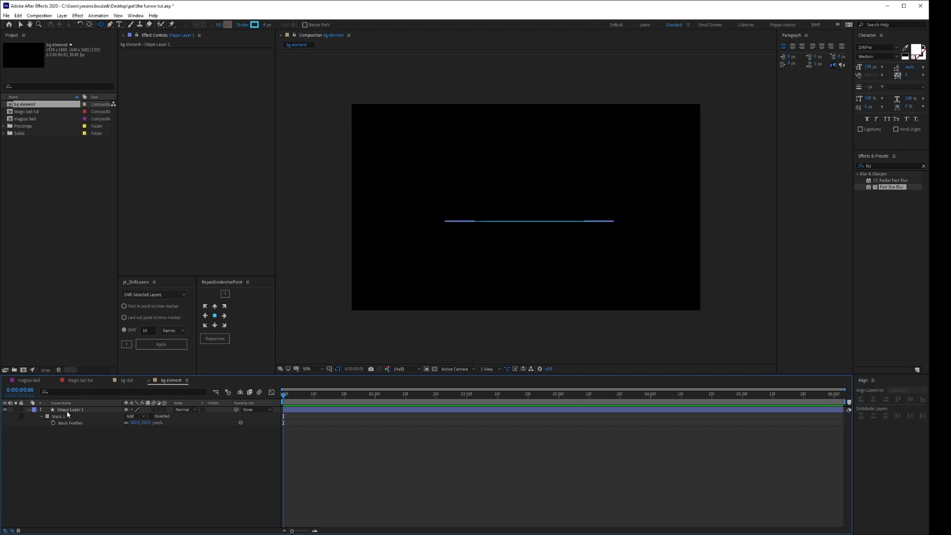
{"action": "left_click", "coordinate": [28, 410]}
Apply Gradient Ramp to Shape Layer 1, placing the ramp start just beyond the line's left end and the ramp end beyond its right end.
{"action": "left_click", "coordinate": [86, 409]}
{"action": "key", "text": "ctrl+space"}
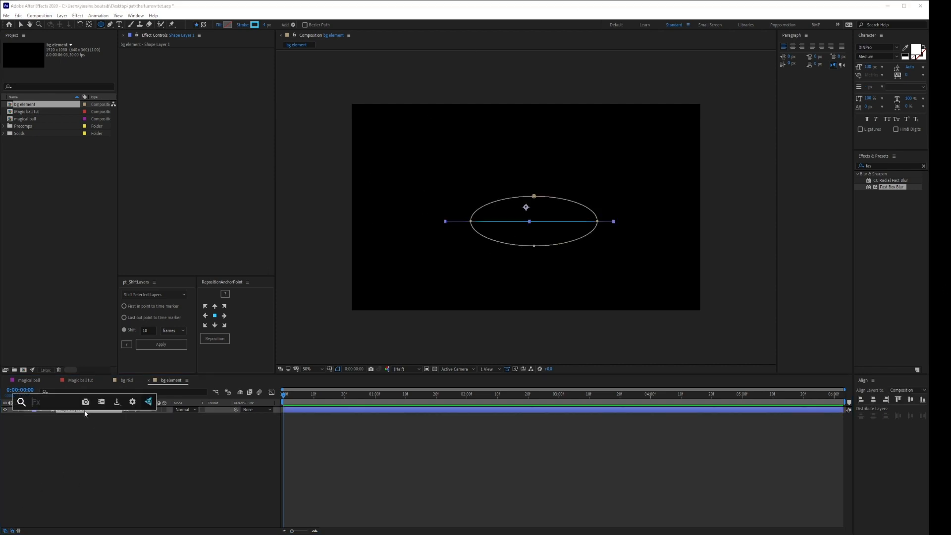
{"action": "type", "text": "ramp"}
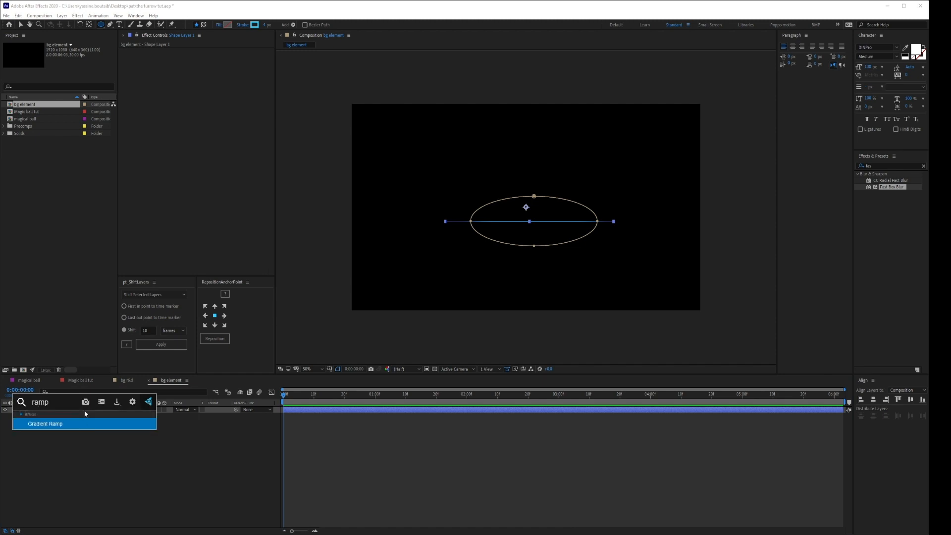
{"action": "left_click", "coordinate": [68, 426]}
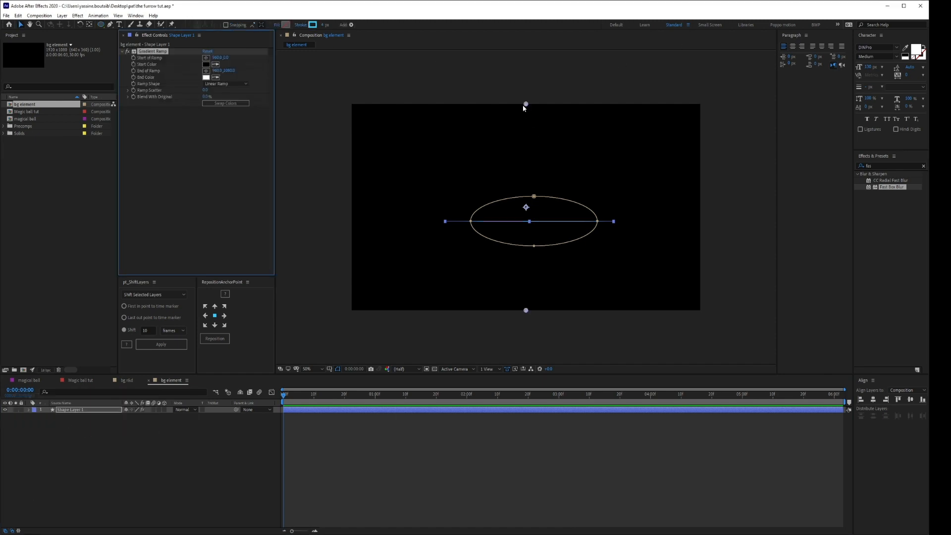
{"action": "left_click_drag", "start_coordinate": [524, 107], "coordinate": [438, 224]}
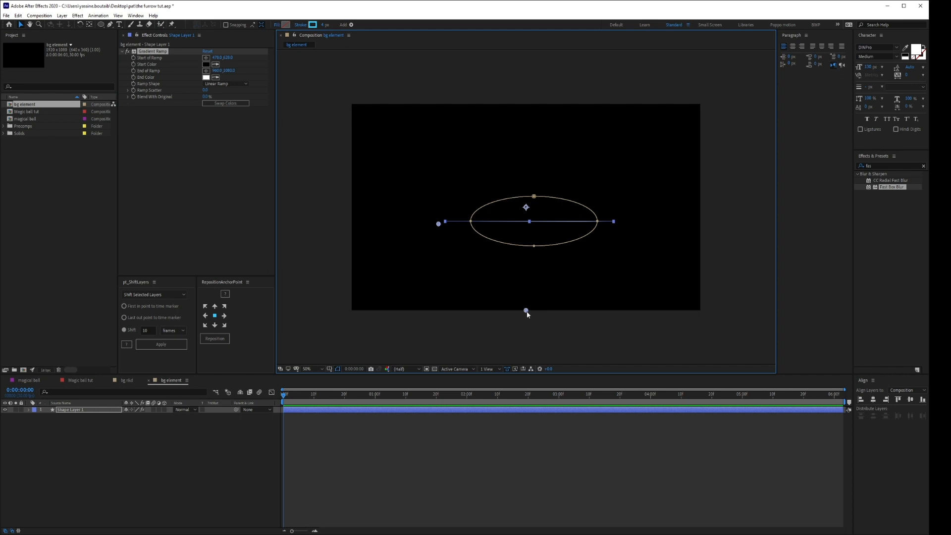
{"action": "left_click_drag", "start_coordinate": [526, 310], "coordinate": [627, 214]}
Sample purple as the Gradient Ramp's start color and blue as its end color, and deselect the layer.
{"action": "left_click", "coordinate": [216, 65]}
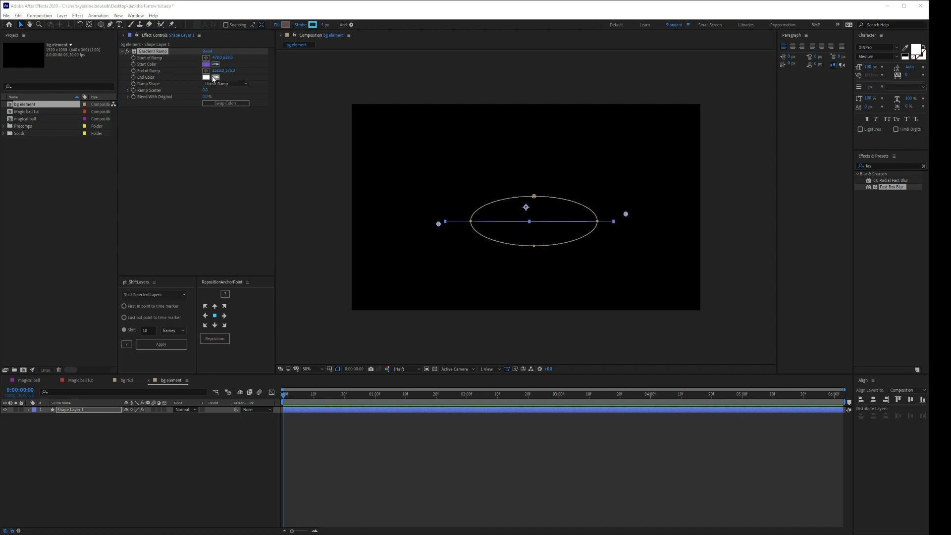
{"action": "left_click", "coordinate": [215, 77]}
{"action": "left_click", "coordinate": [141, 487]}
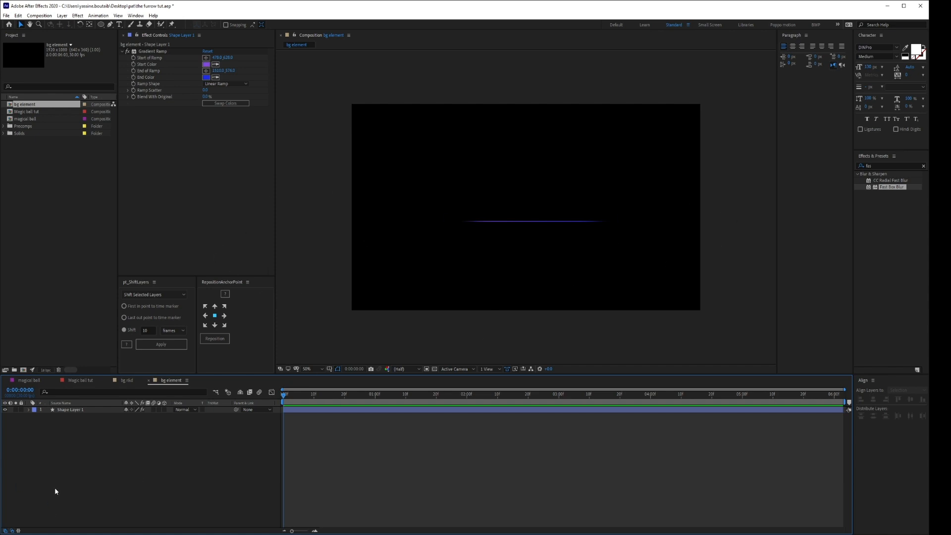
Draw a rectangle with a linear gradient fill and 0 px stroke across the composition's lower part, extending past both sides and the bottom.
{"action": "left_click", "coordinate": [102, 25]}
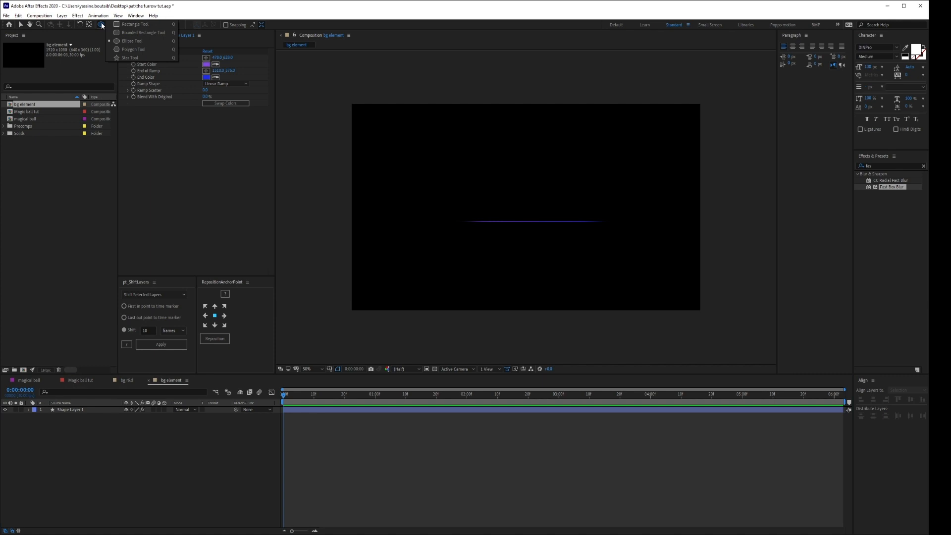
{"action": "left_click", "coordinate": [135, 26]}
{"action": "left_click_drag", "start_coordinate": [268, 24], "coordinate": [219, 22]}
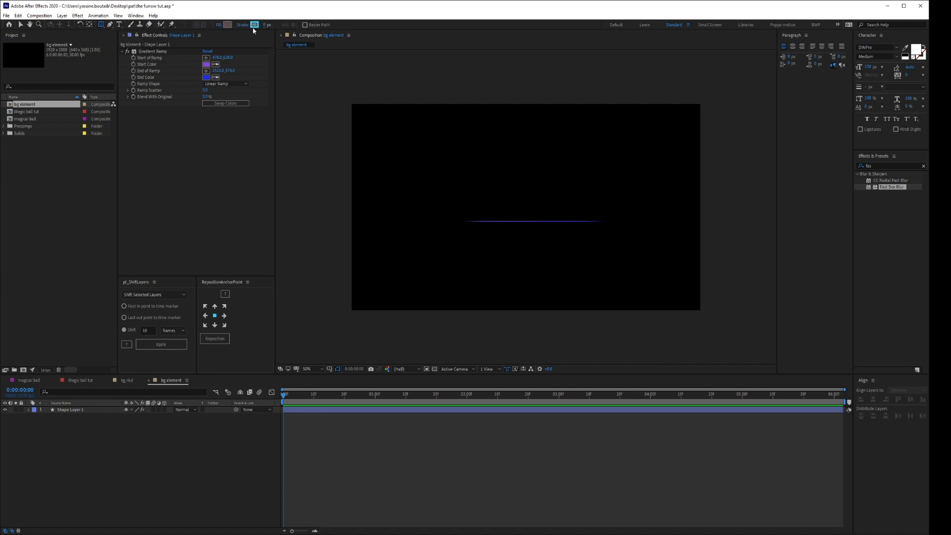
{"action": "left_click", "coordinate": [218, 25]}
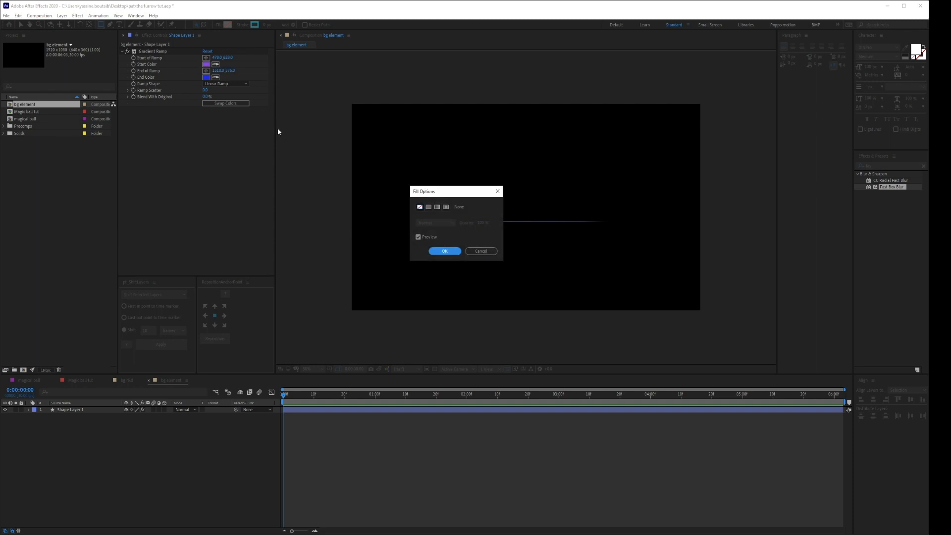
{"action": "left_click", "coordinate": [436, 208]}
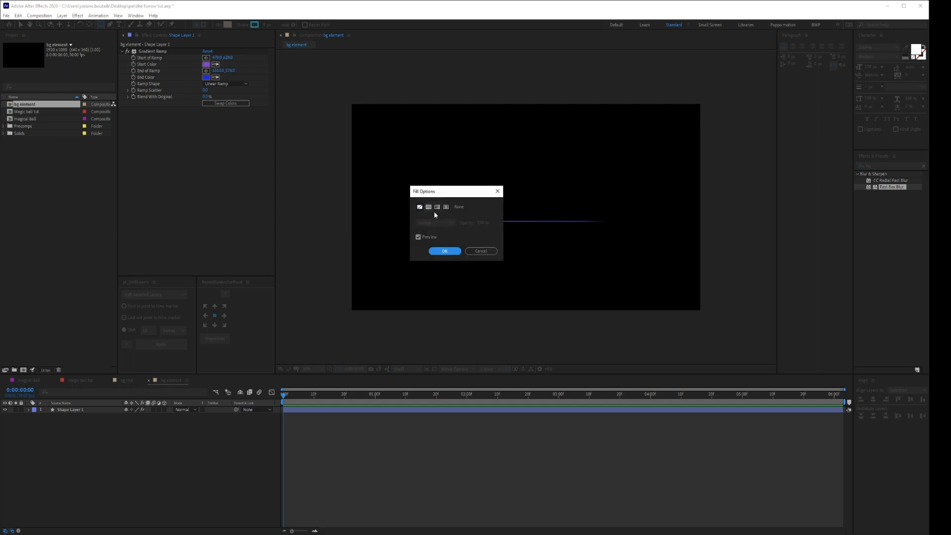
{"action": "left_click", "coordinate": [445, 251]}
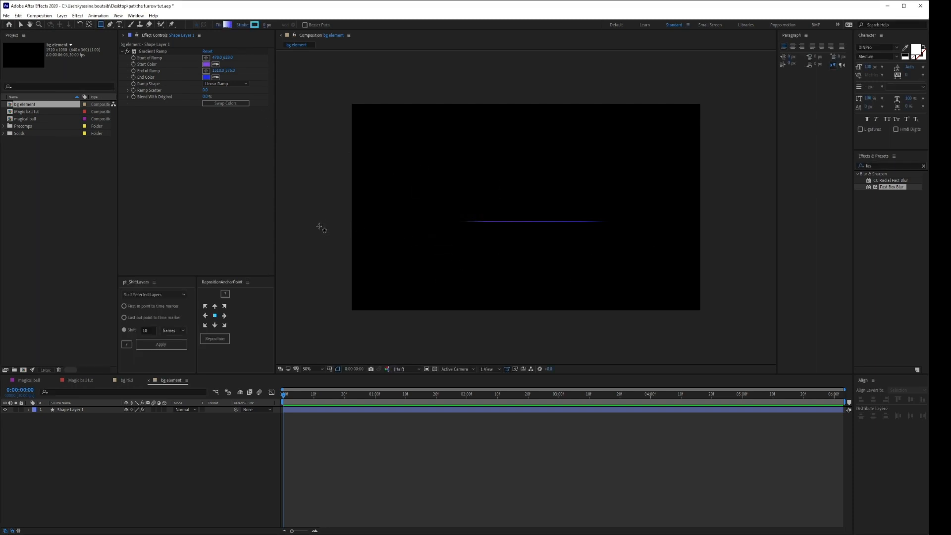
{"action": "left_click_drag", "start_coordinate": [303, 243], "coordinate": [742, 372]}
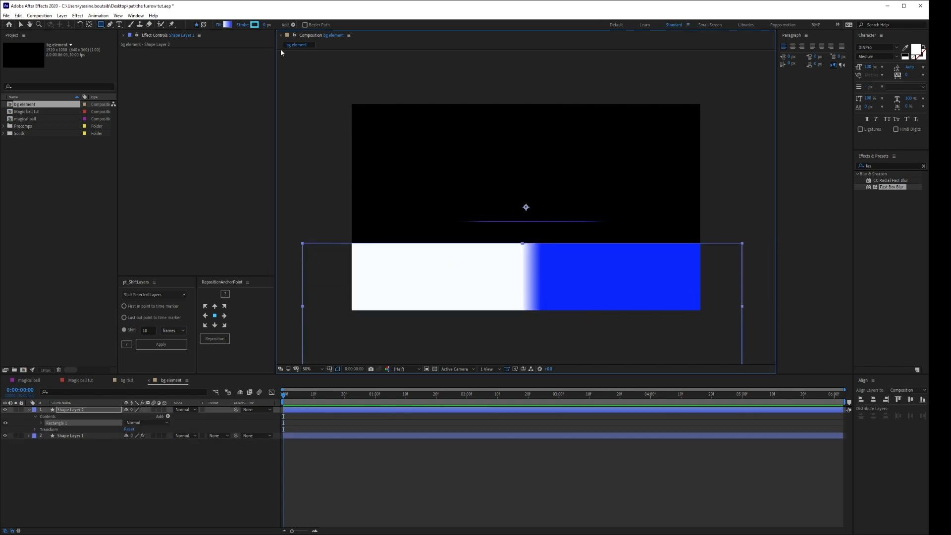
Expand the rectangle's gradient fill settings and stretch the gradient from the composition's left edge to its right edge.
{"action": "left_click", "coordinate": [41, 423]}
{"action": "left_click", "coordinate": [47, 442]}
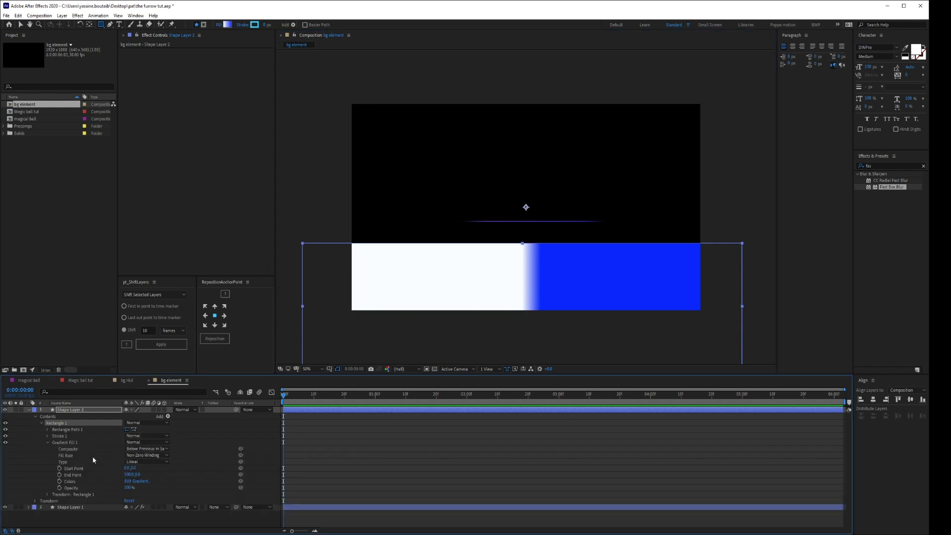
{"action": "left_click", "coordinate": [70, 480]}
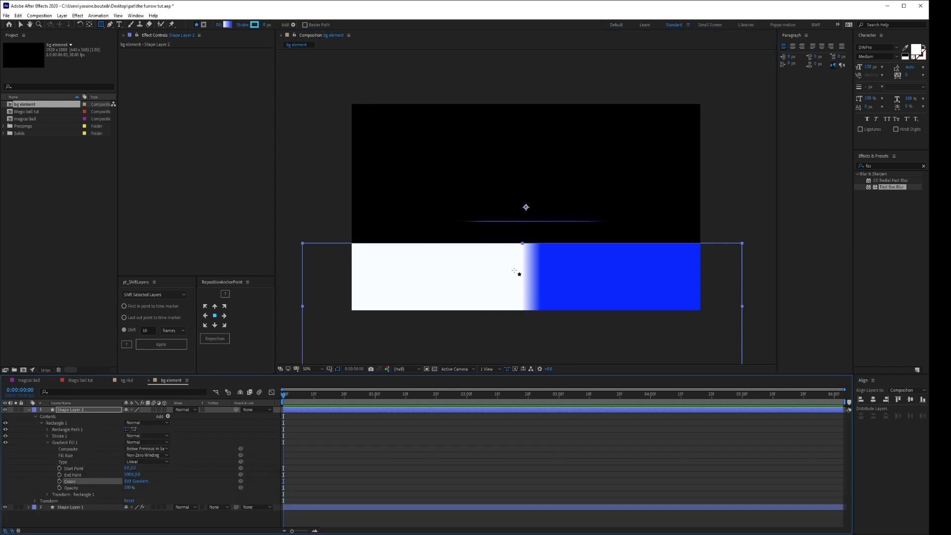
{"action": "mouse_move", "coordinate": [543, 289]}
{"action": "left_mouse_down"}
{"action": "mouse_move", "coordinate": [554, 197]}
{"action": "mouse_move", "coordinate": [554, 246]}
{"action": "left_mouse_up"}
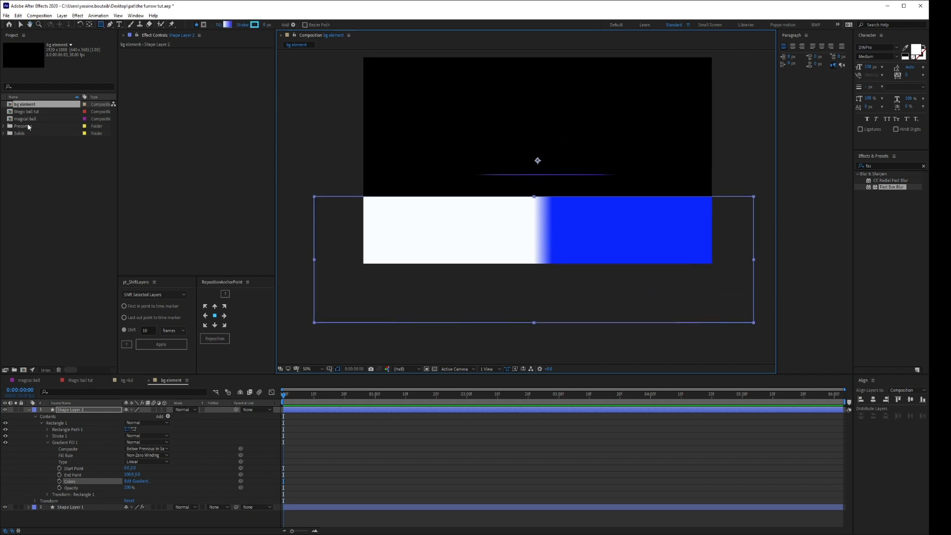
{"action": "left_click", "coordinate": [19, 24]}
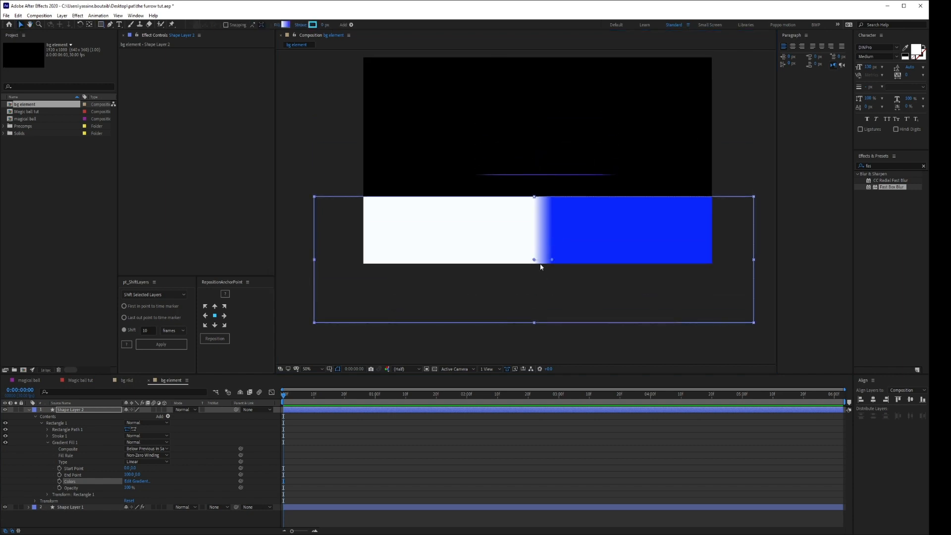
{"action": "left_click_drag", "start_coordinate": [534, 260], "coordinate": [365, 254]}
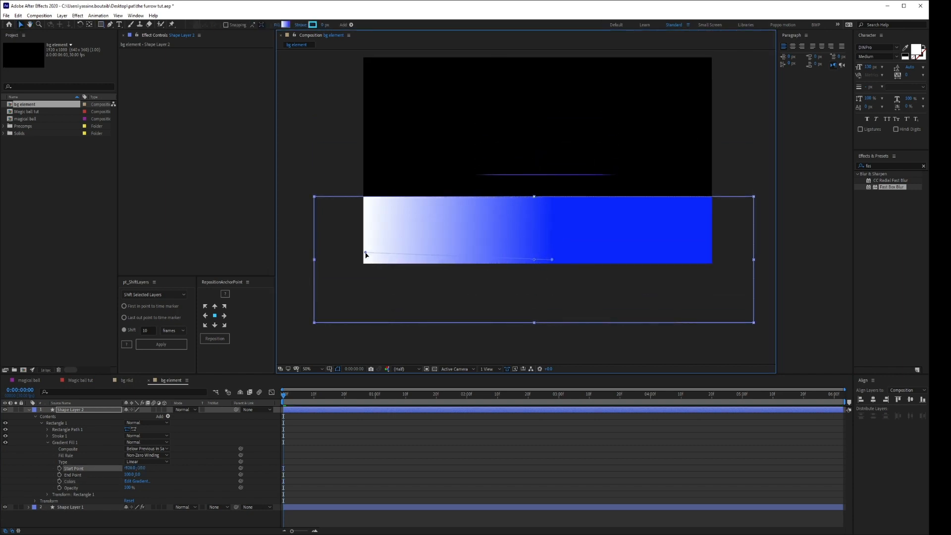
{"action": "left_click_drag", "start_coordinate": [552, 259], "coordinate": [706, 249]}
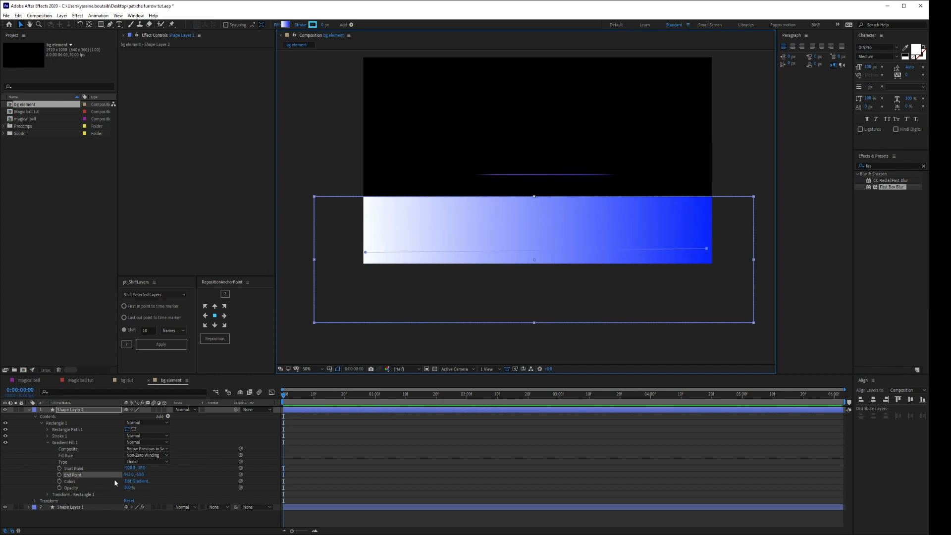
Add a sampled light-blue color stop to the gradient fill, making it the start stop and placing the white stop at 44%.
{"action": "left_click", "coordinate": [136, 481]}
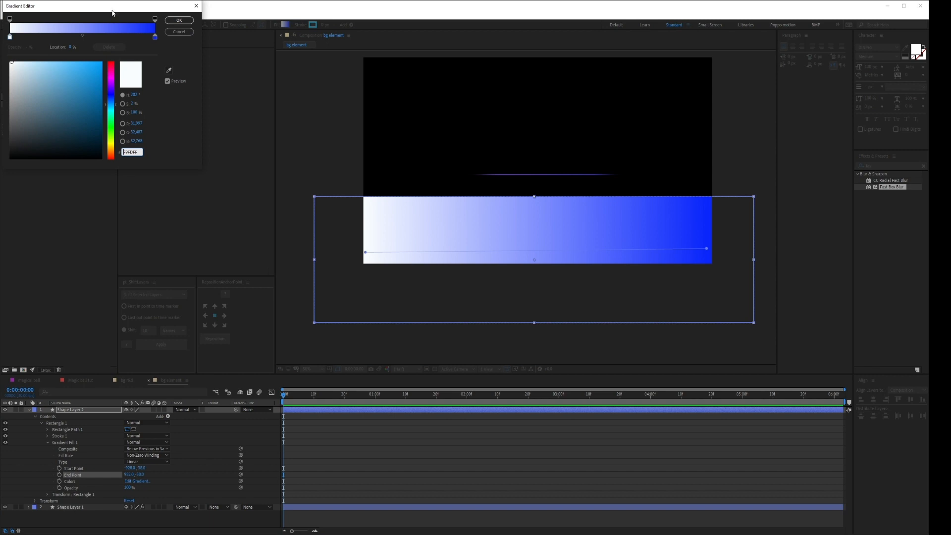
{"action": "left_click_drag", "start_coordinate": [112, 13], "coordinate": [368, 77]}
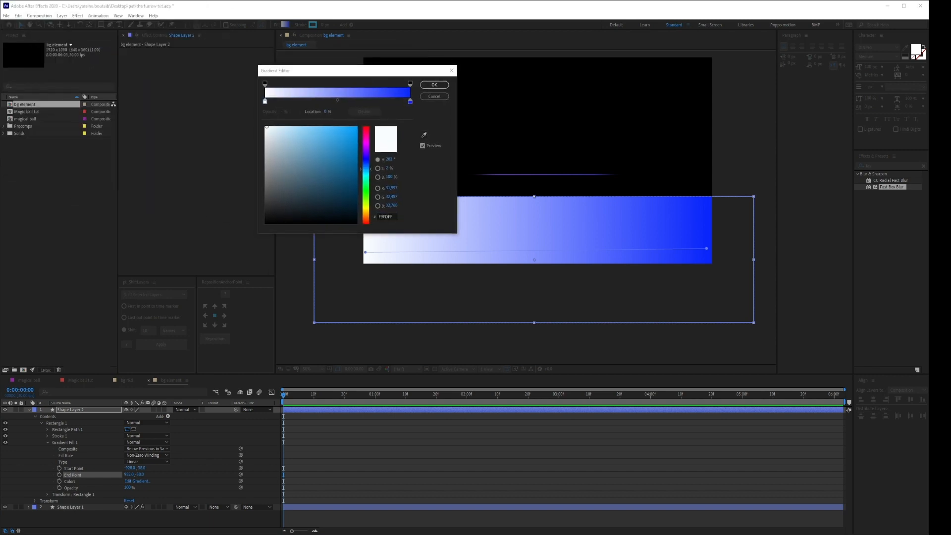
{"action": "left_click", "coordinate": [330, 101]}
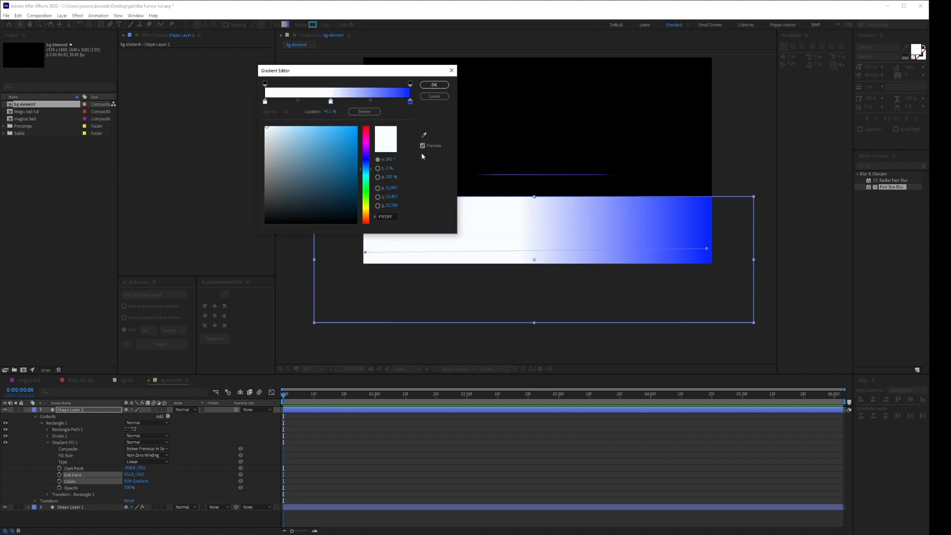
{"action": "left_click", "coordinate": [424, 136]}
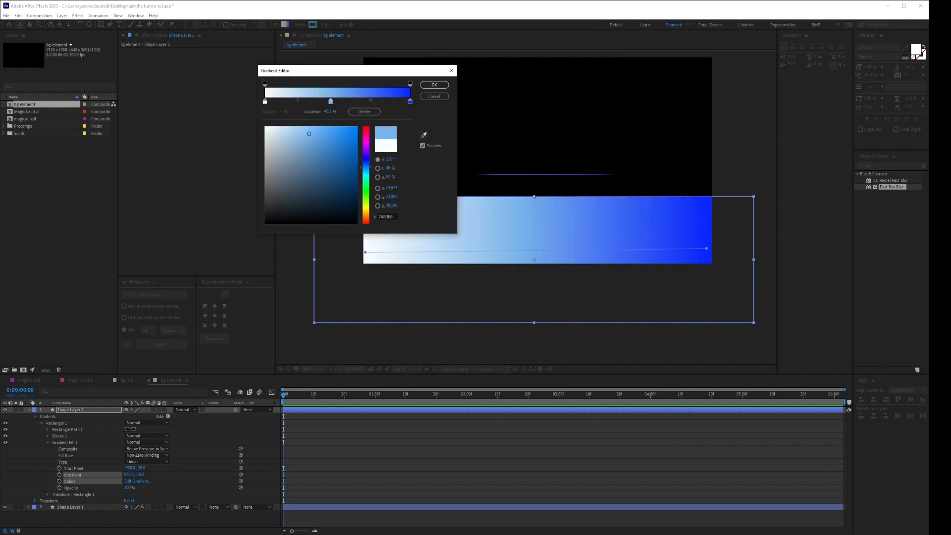
{"action": "left_click", "coordinate": [795, 249]}
{"action": "left_click", "coordinate": [331, 101]}
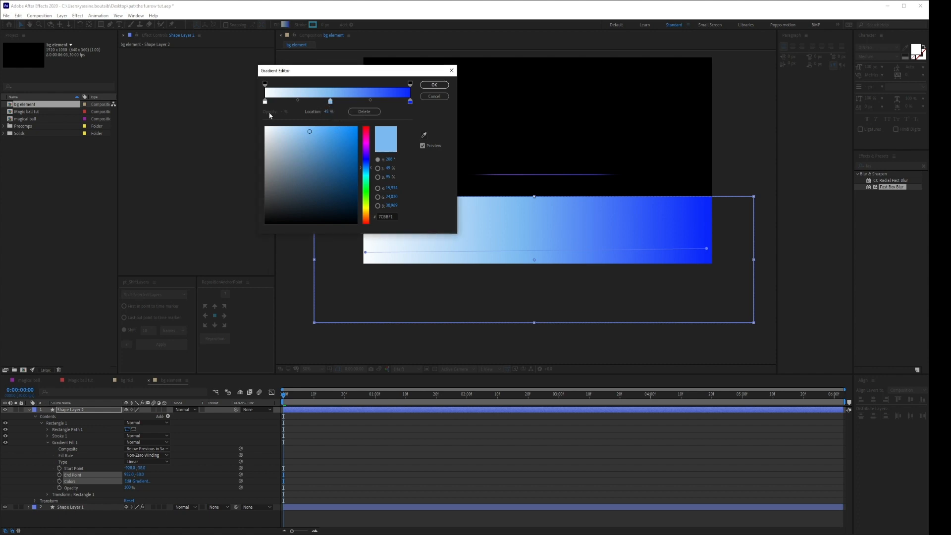
{"action": "mouse_move", "coordinate": [266, 102]}
{"action": "left_mouse_down"}
{"action": "mouse_move", "coordinate": [330, 103]}
{"action": "mouse_move", "coordinate": [263, 105]}
{"action": "left_mouse_up"}
{"action": "left_click_drag", "start_coordinate": [350, 102], "coordinate": [329, 103]}
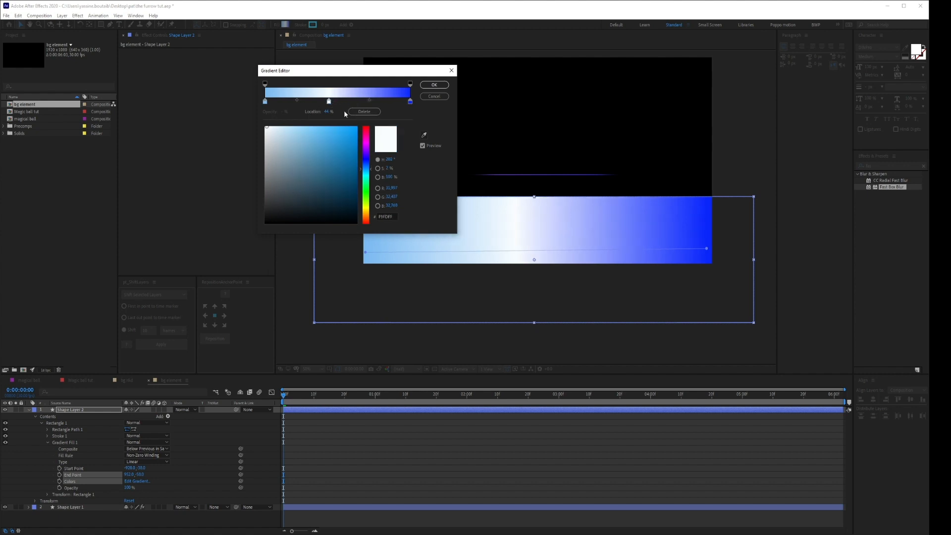
Sample purple for the gradient's middle stop and a deeper blue for its end stop, and apply the gradient colors.
{"action": "left_click", "coordinate": [424, 135]}
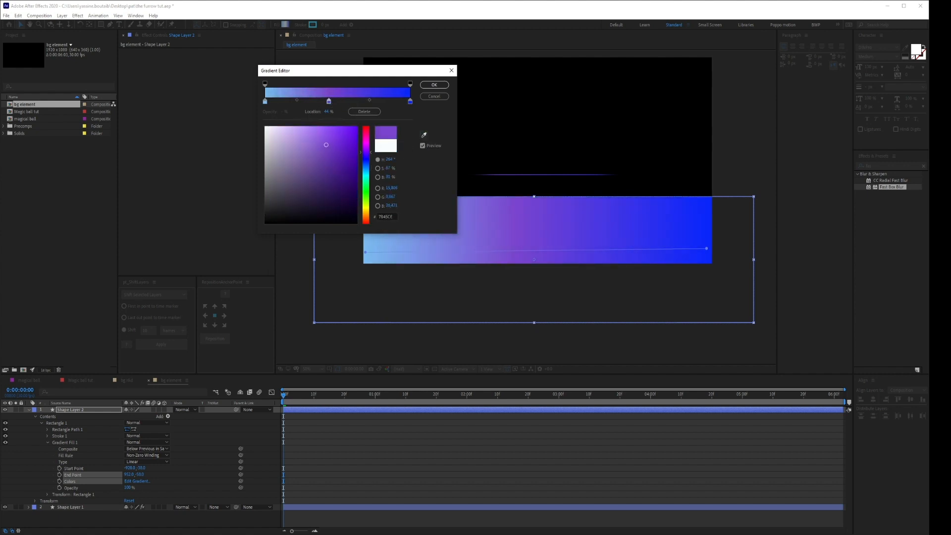
{"action": "left_click", "coordinate": [945, 249]}
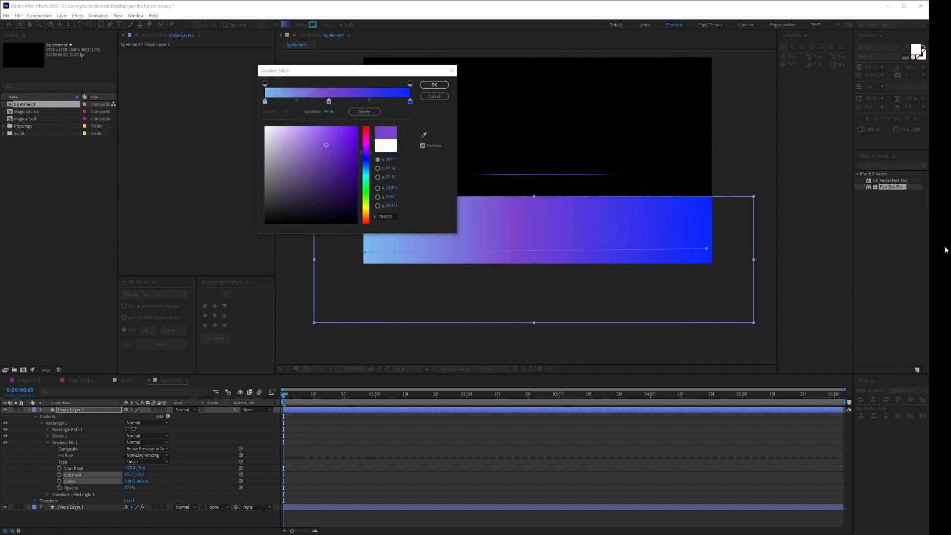
{"action": "left_click", "coordinate": [410, 103]}
{"action": "left_click", "coordinate": [424, 135]}
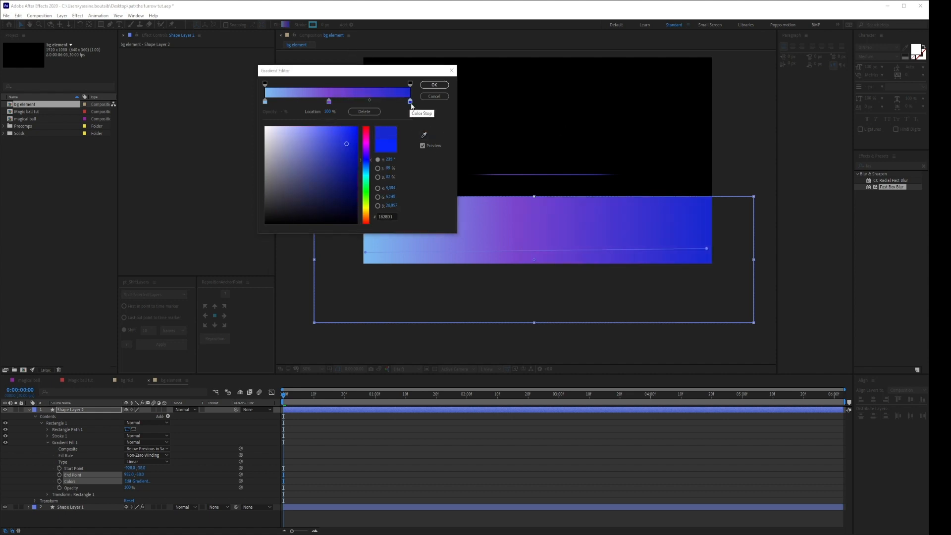
{"action": "left_click", "coordinate": [435, 85]}
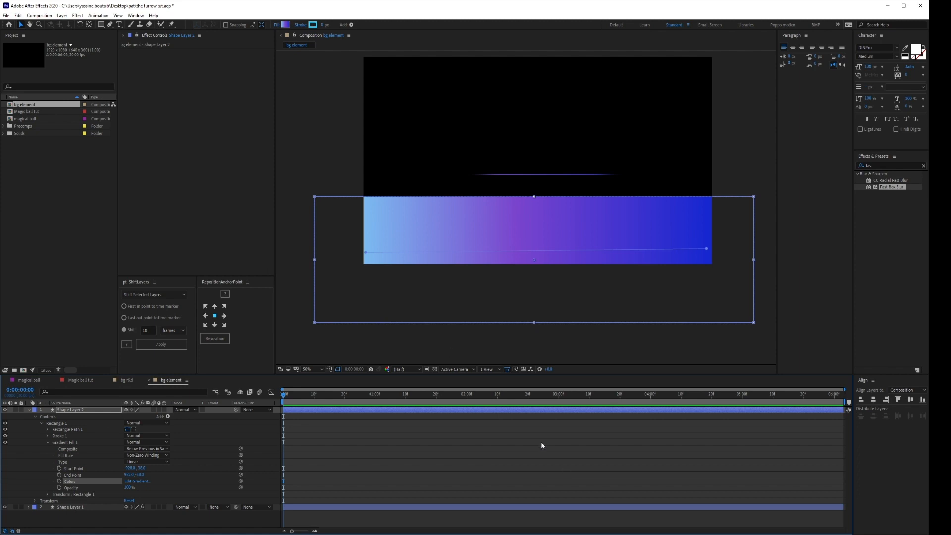
Apply Fast Box Blur to Shape Layer 2 and raise the blur radius to about 160.
{"action": "left_click", "coordinate": [110, 24]}
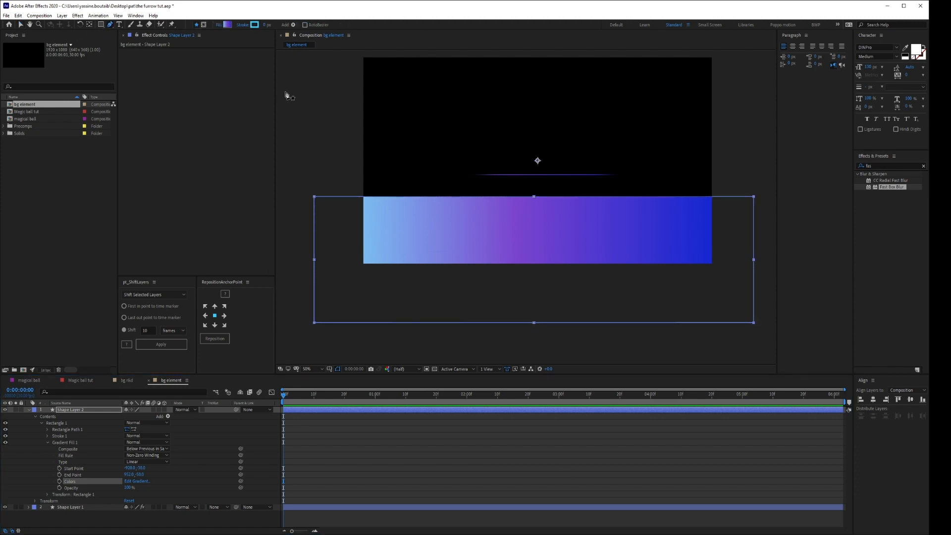
{"action": "key", "text": "ctrl+space"}
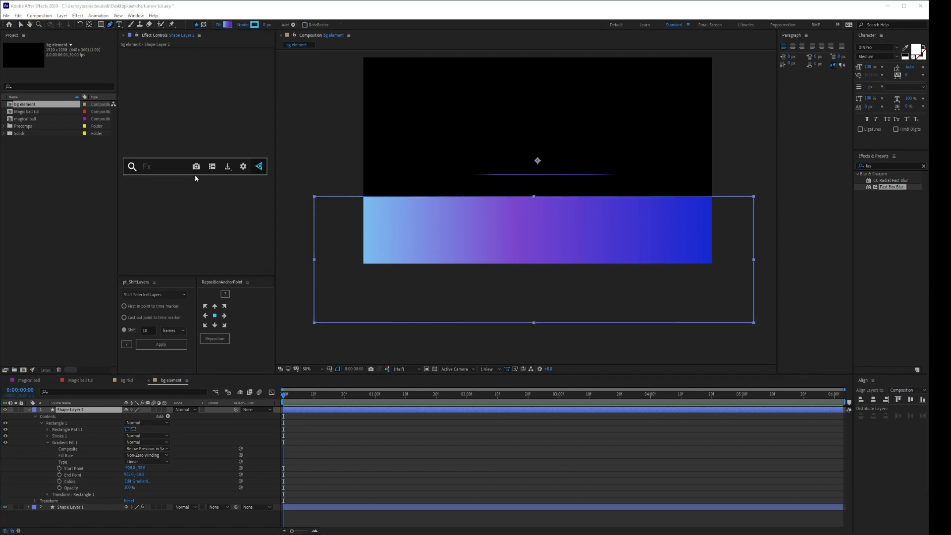
{"action": "type", "text": "fas"}
{"action": "left_click", "coordinate": [218, 188]}
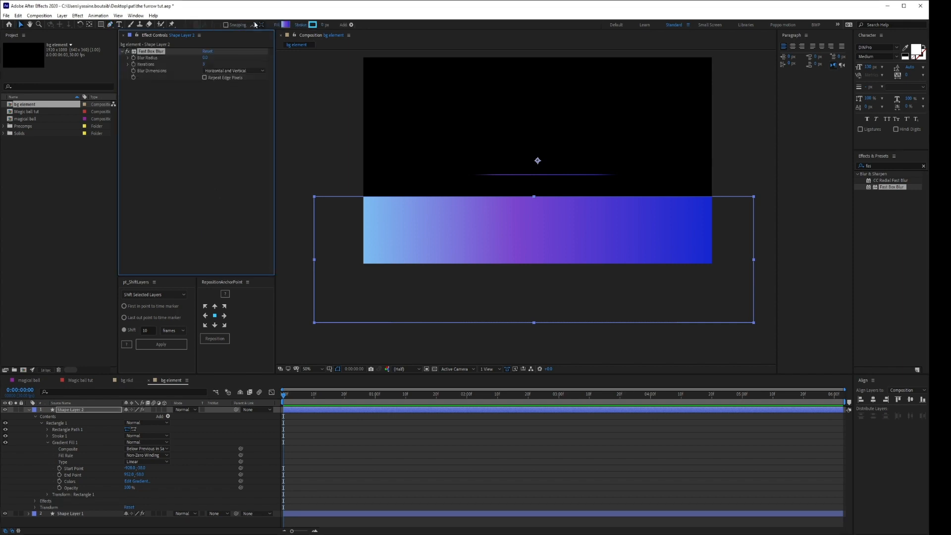
{"action": "left_click_drag", "start_coordinate": [205, 57], "coordinate": [266, 65]}
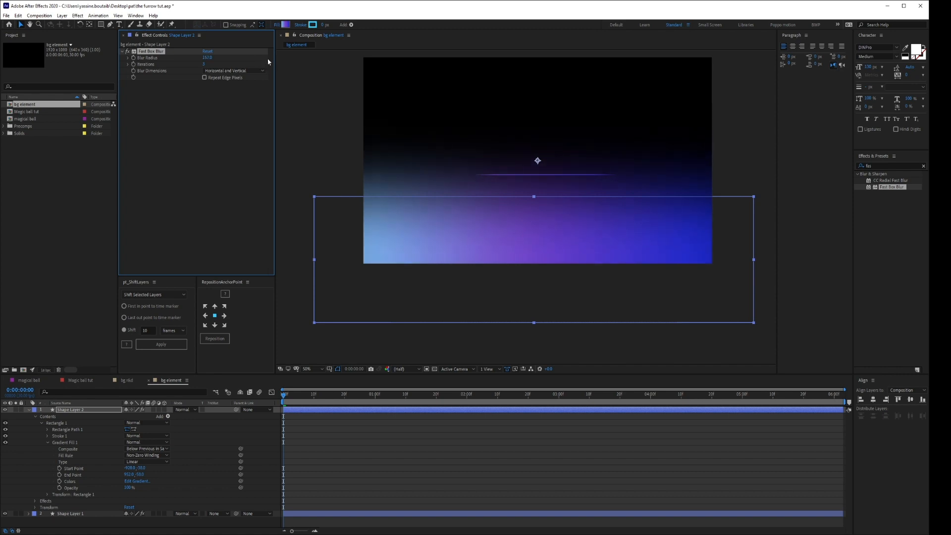
Draw a closed Pen tool mask on Shape Layer 2 that dips across the glow's middle and extends well beyond the composition's sides and bottom.
{"action": "scroll", "coordinate": [531, 210], "scroll_direction": "down", "scroll_amount": 2}
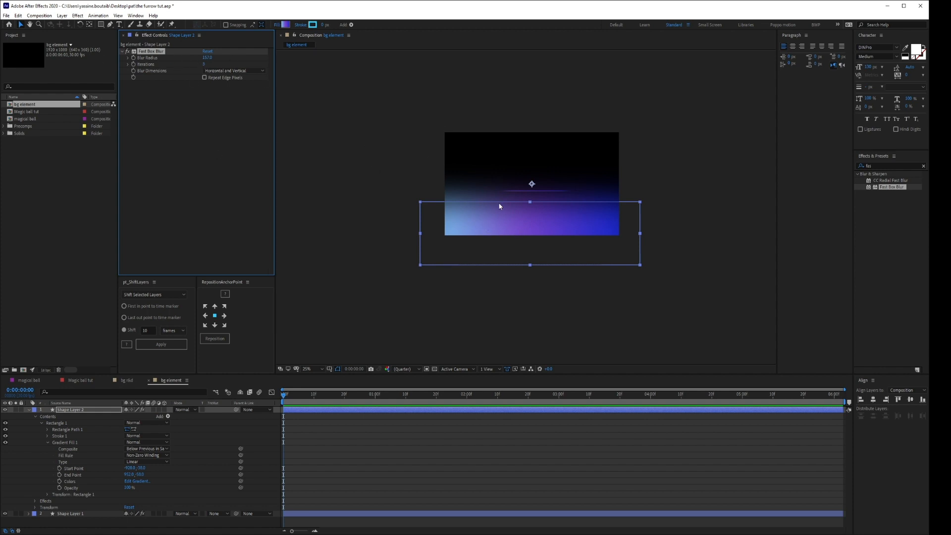
{"action": "left_click", "coordinate": [110, 24]}
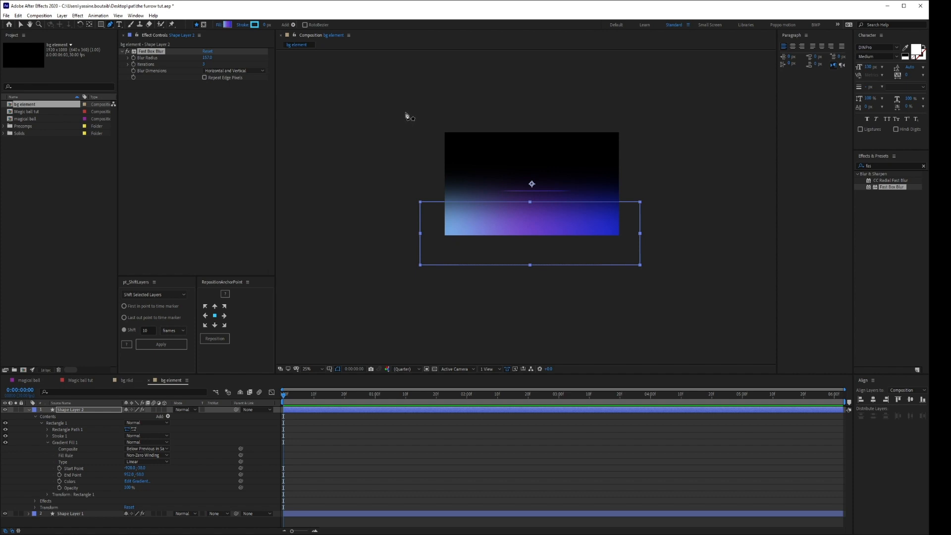
{"action": "left_click", "coordinate": [382, 102]}
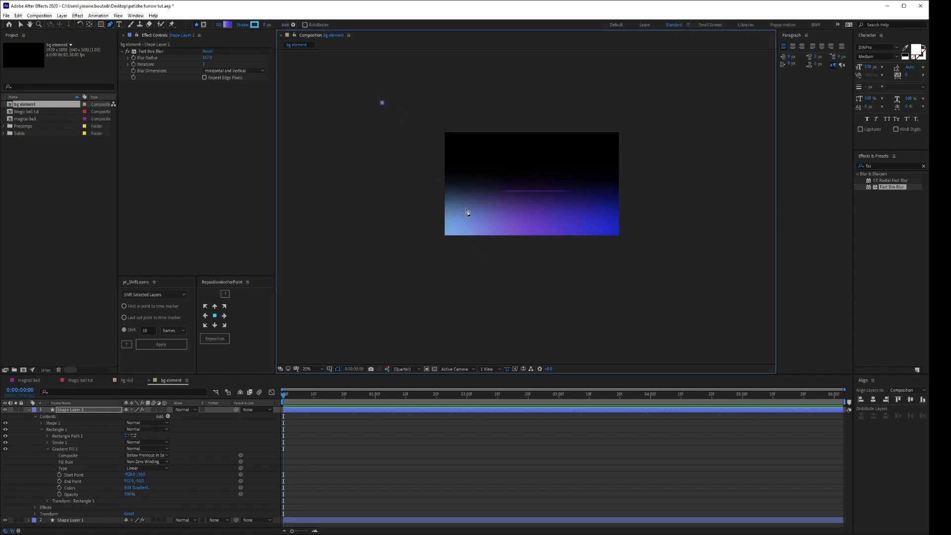
{"action": "key", "text": "ctrl+z"}
{"action": "left_click", "coordinate": [205, 25]}
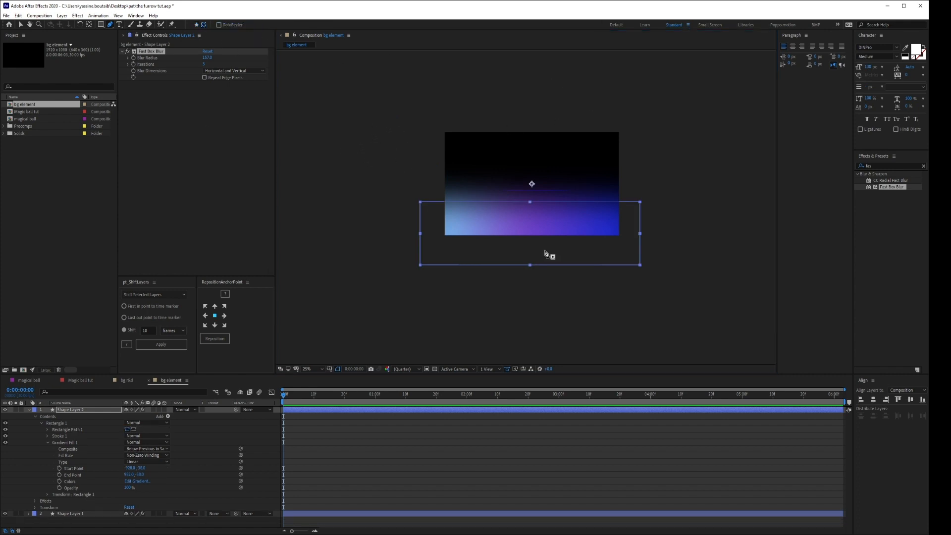
{"action": "left_click", "coordinate": [654, 140]}
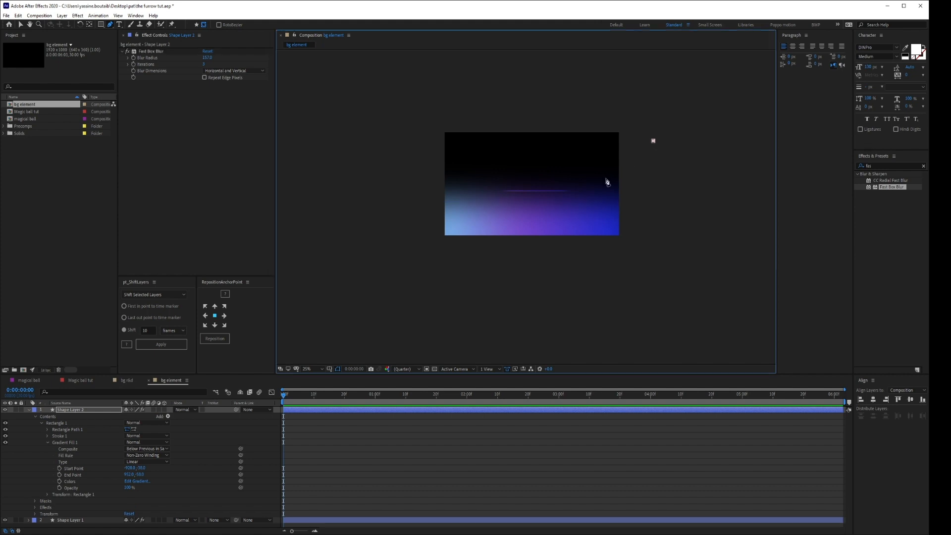
{"action": "left_click", "coordinate": [579, 209]}
{"action": "left_click", "coordinate": [493, 208]}
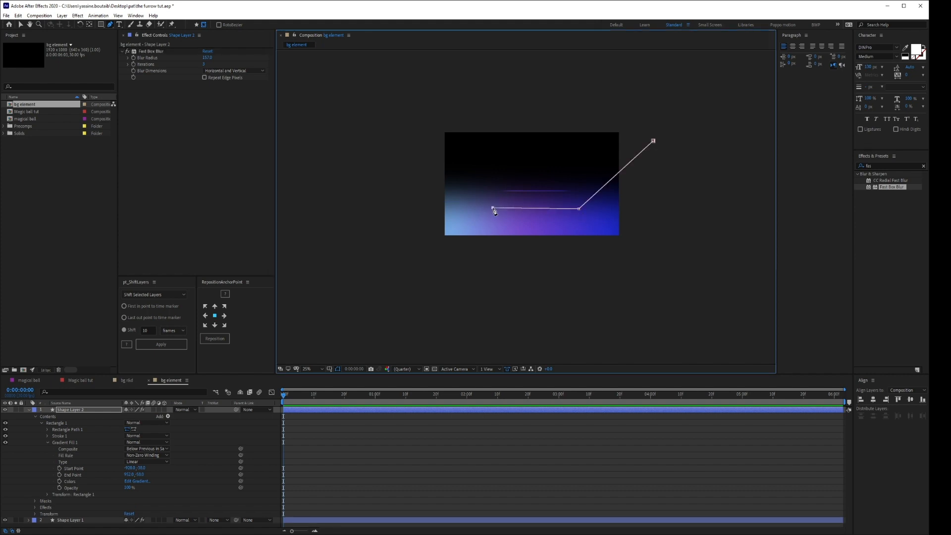
{"action": "left_click", "coordinate": [419, 113]}
{"action": "key", "text": "comma"}
{"action": "left_click", "coordinate": [422, 258]}
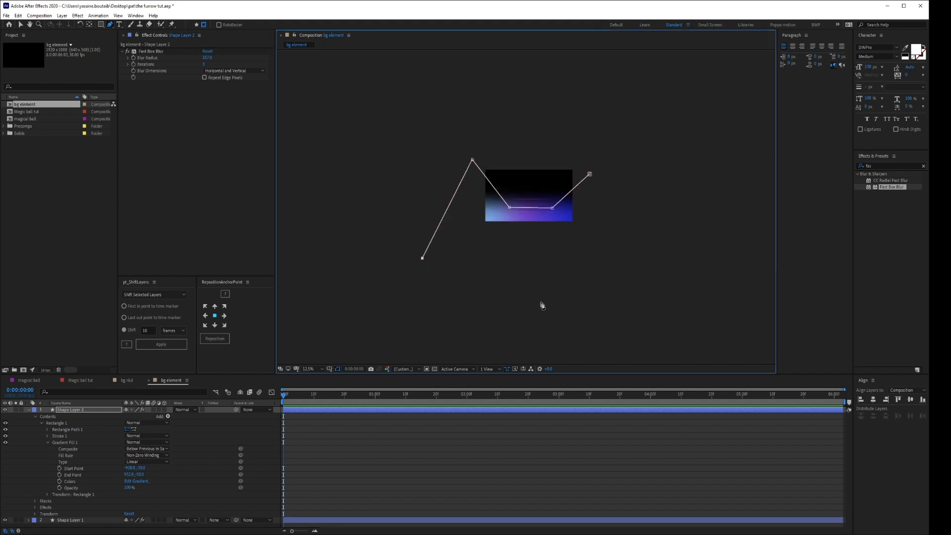
{"action": "left_click", "coordinate": [549, 299]}
{"action": "left_click_drag", "start_coordinate": [644, 281], "coordinate": [638, 271]}
{"action": "left_click", "coordinate": [589, 174]}
{"action": "key", "text": "period"}
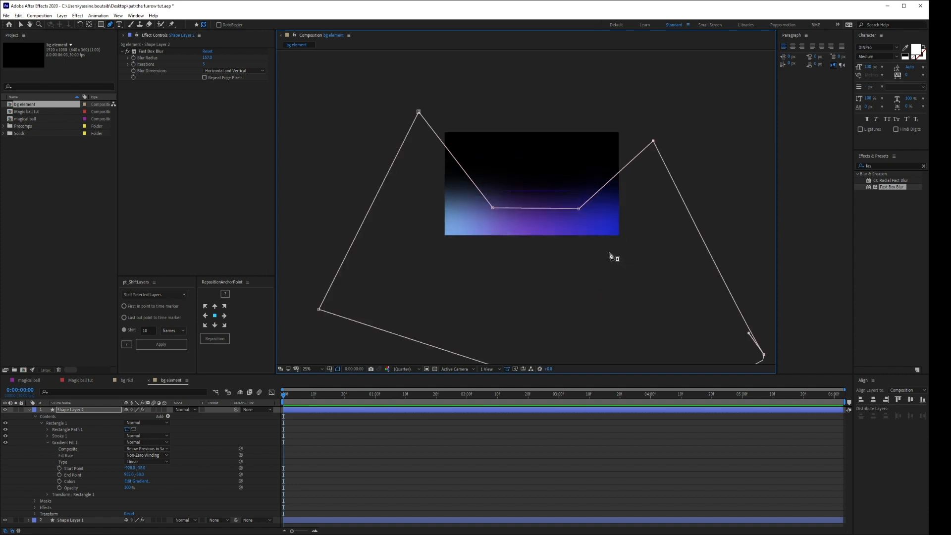
Feather Shape Layer 2's mask by about 279 pixels, lower its two inner vertices slightly, and deselect the layer.
{"action": "left_click", "coordinate": [81, 410]}
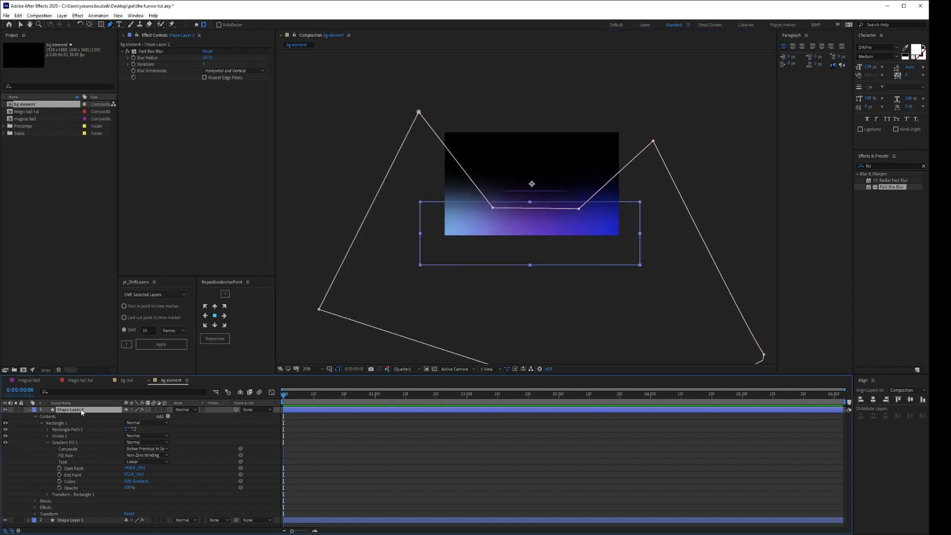
{"action": "key", "text": "m"}
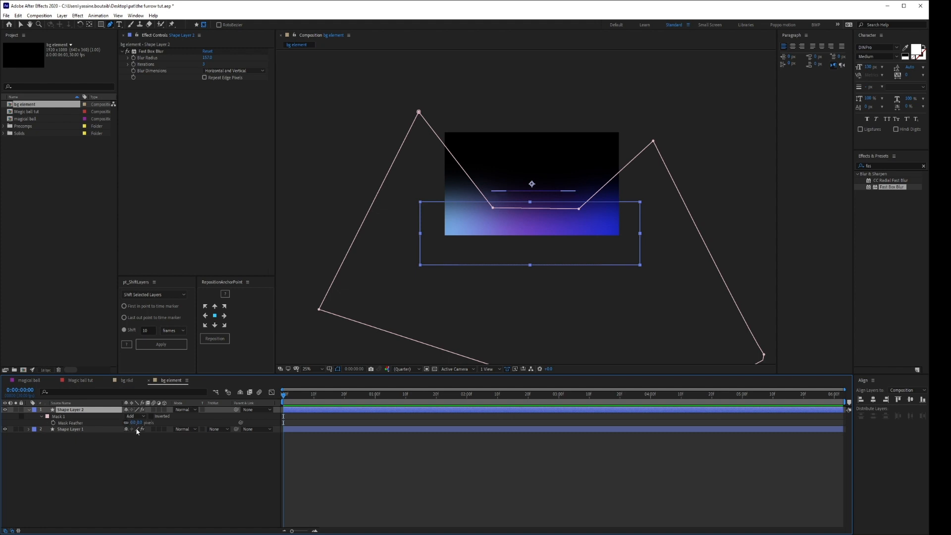
{"action": "key", "text": "f"}
{"action": "left_click_drag", "start_coordinate": [61, 428], "coordinate": [142, 416]}
{"action": "mouse_move", "coordinate": [492, 209]}
{"action": "left_mouse_down"}
{"action": "mouse_move", "coordinate": [489, 230]}
{"action": "mouse_move", "coordinate": [492, 216]}
{"action": "left_mouse_up"}
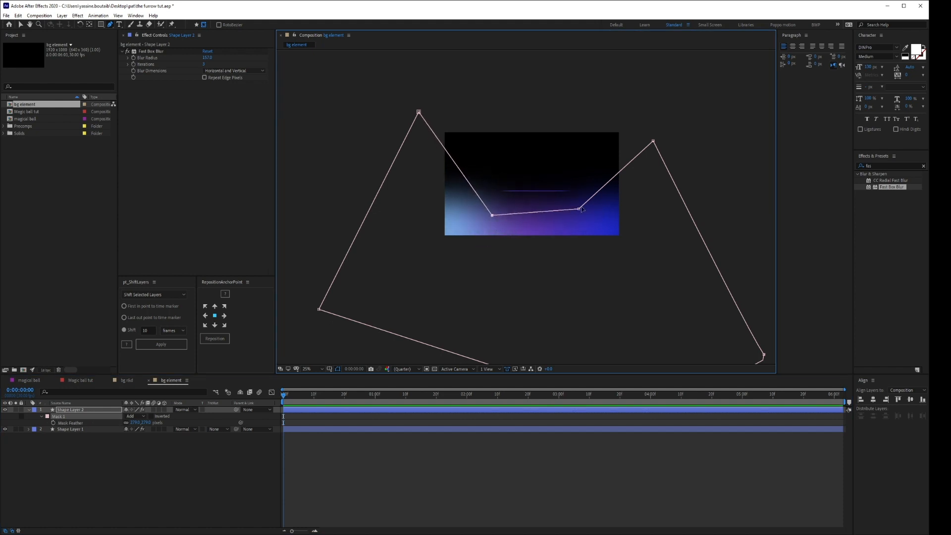
{"action": "mouse_move", "coordinate": [578, 208]}
{"action": "left_mouse_down"}
{"action": "mouse_move", "coordinate": [576, 220]}
{"action": "mouse_move", "coordinate": [574, 212]}
{"action": "left_mouse_up"}
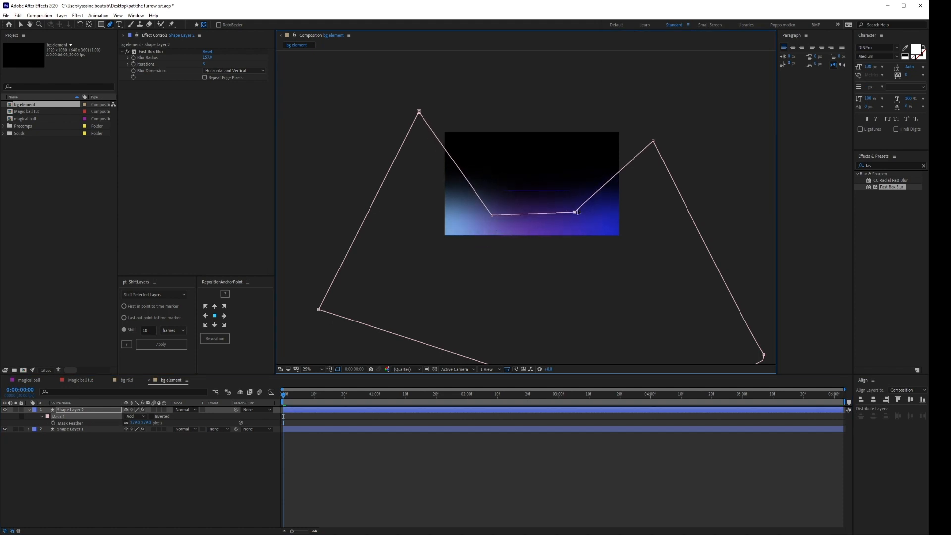
{"action": "left_click", "coordinate": [79, 417]}
{"action": "left_click", "coordinate": [119, 461]}
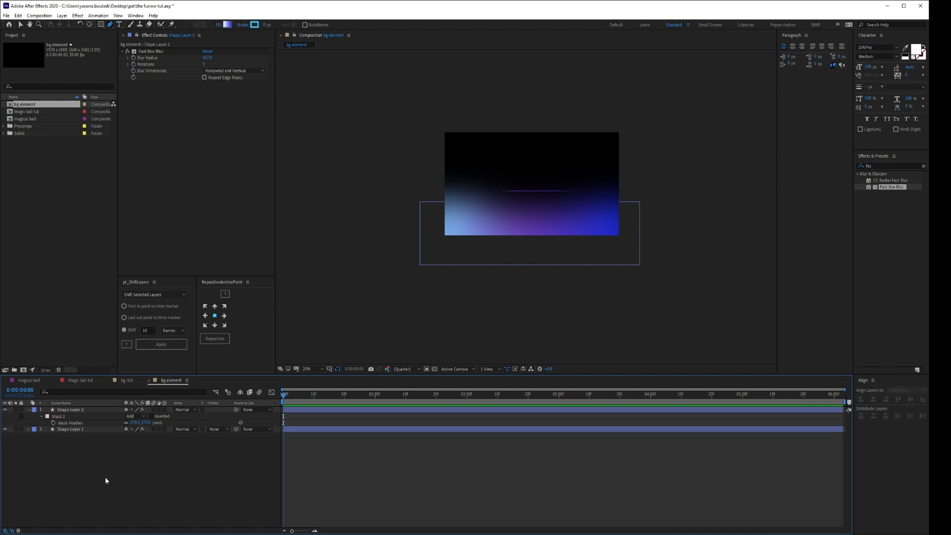
Place the bg element composition above particle bg in Magic ball tut, set its blending mode to Add, and preview the animation.
{"action": "left_click", "coordinate": [127, 381]}
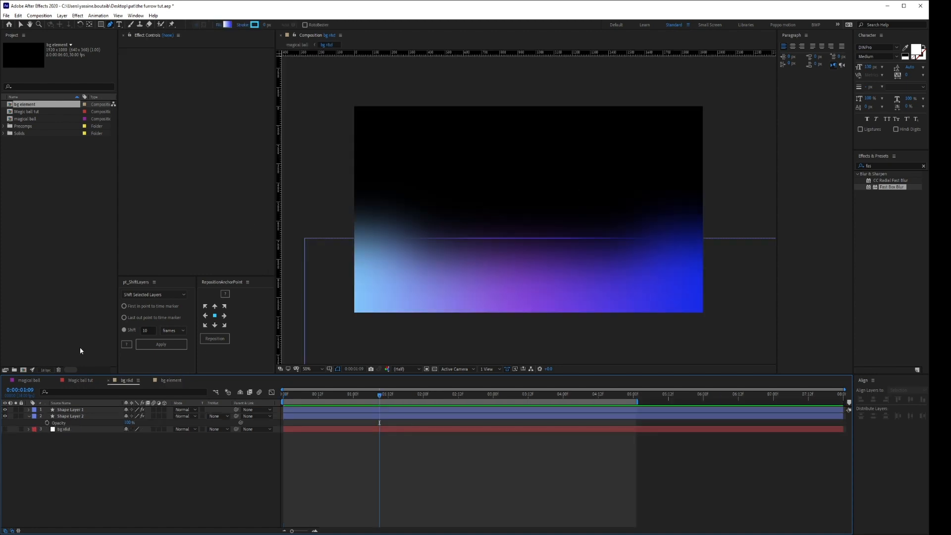
{"action": "left_click", "coordinate": [80, 381]}
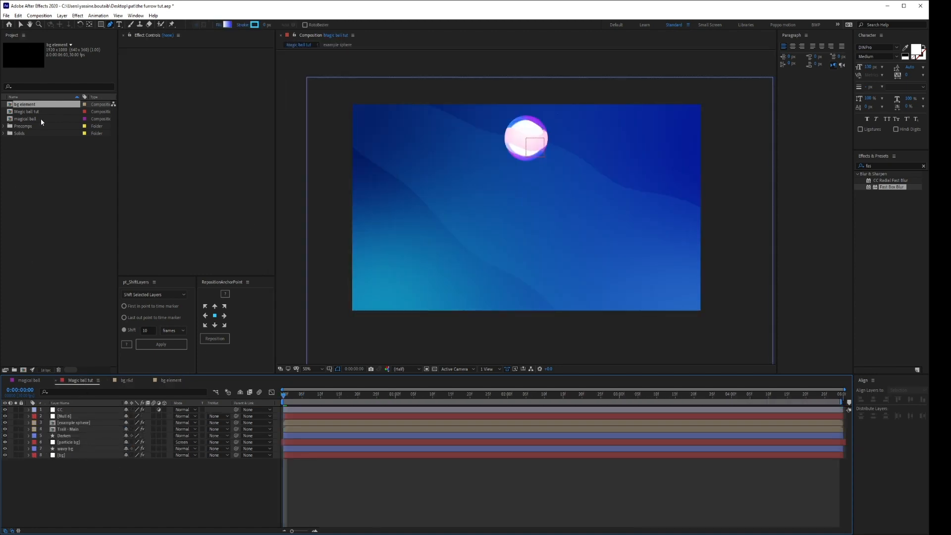
{"action": "left_click_drag", "start_coordinate": [28, 105], "coordinate": [48, 449]}
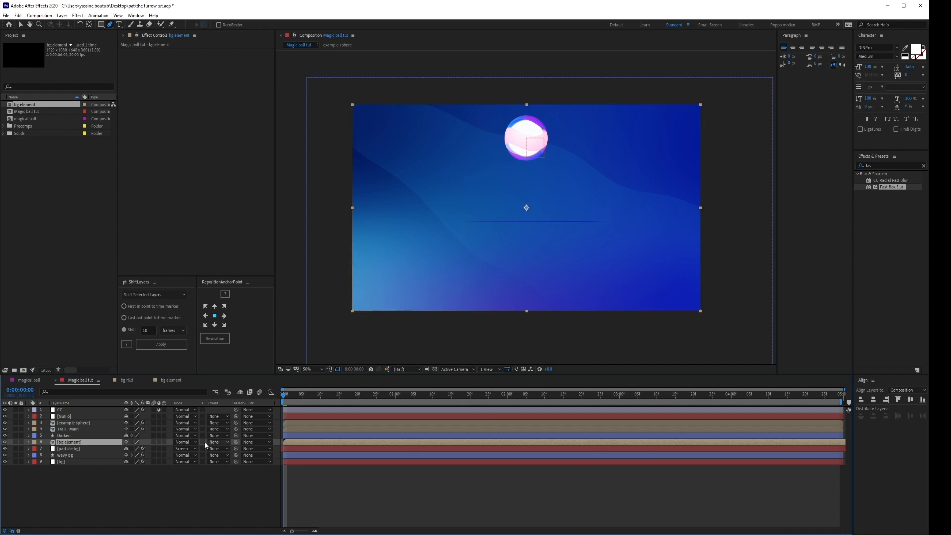
{"action": "left_click", "coordinate": [185, 441]}
{"action": "left_click", "coordinate": [189, 185]}
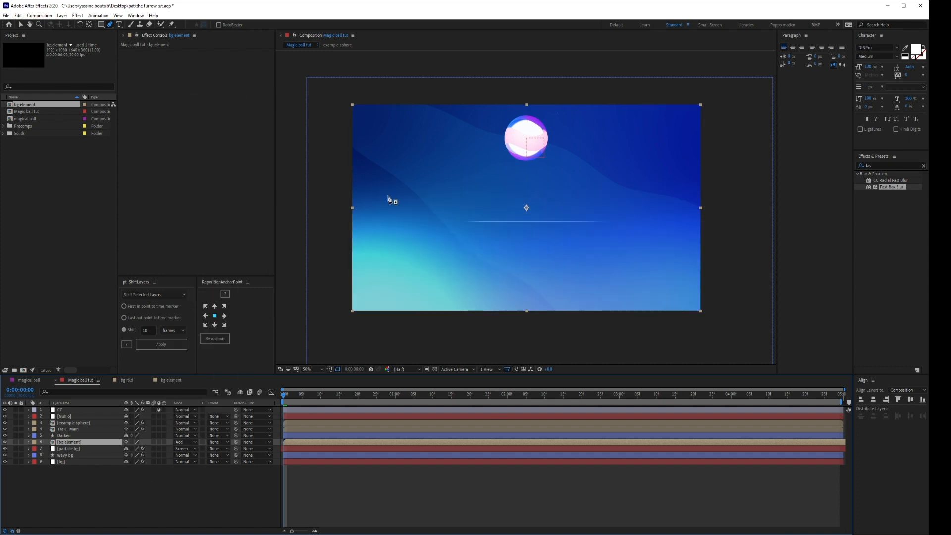
{"action": "key", "text": "space"}
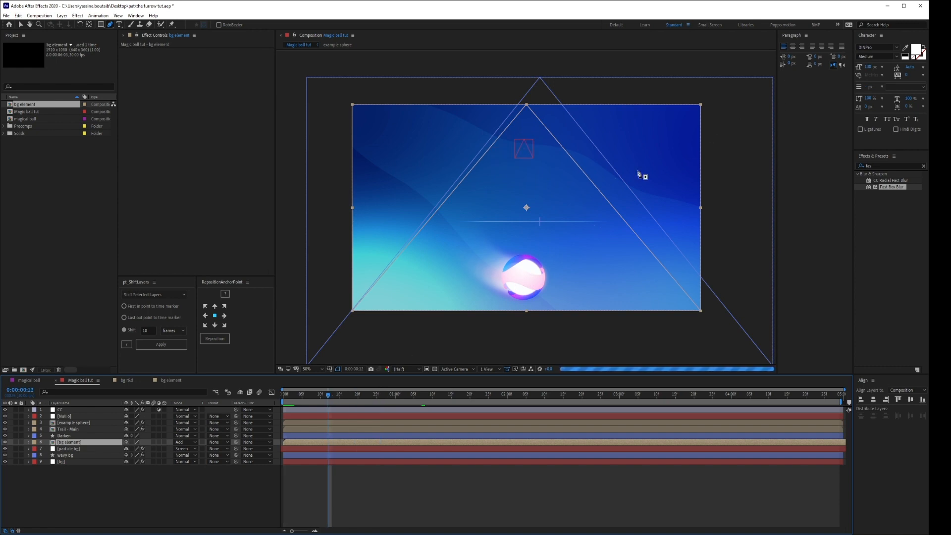
Rotate the bg element layer counterclockwise to a diagonal and move it toward the composition's lower-right corner.
{"action": "key", "text": "space"}
{"action": "key", "text": "w"}
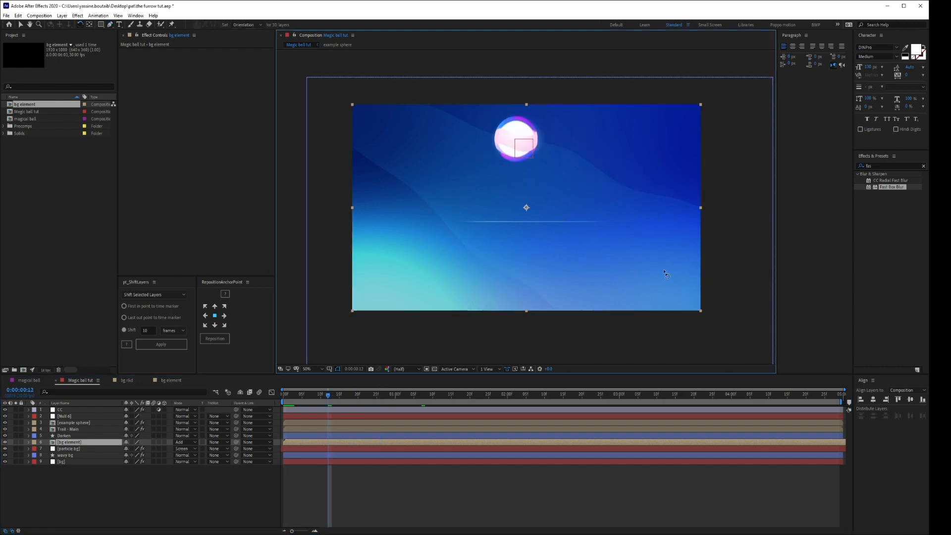
{"action": "left_click_drag", "start_coordinate": [587, 242], "coordinate": [652, 171]}
{"action": "key", "text": "v"}
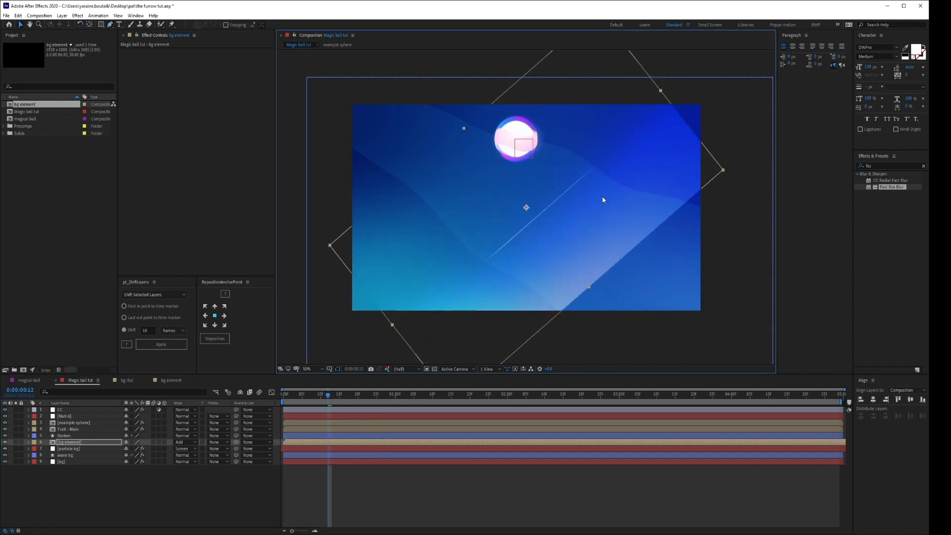
{"action": "left_click_drag", "start_coordinate": [579, 206], "coordinate": [691, 229]}
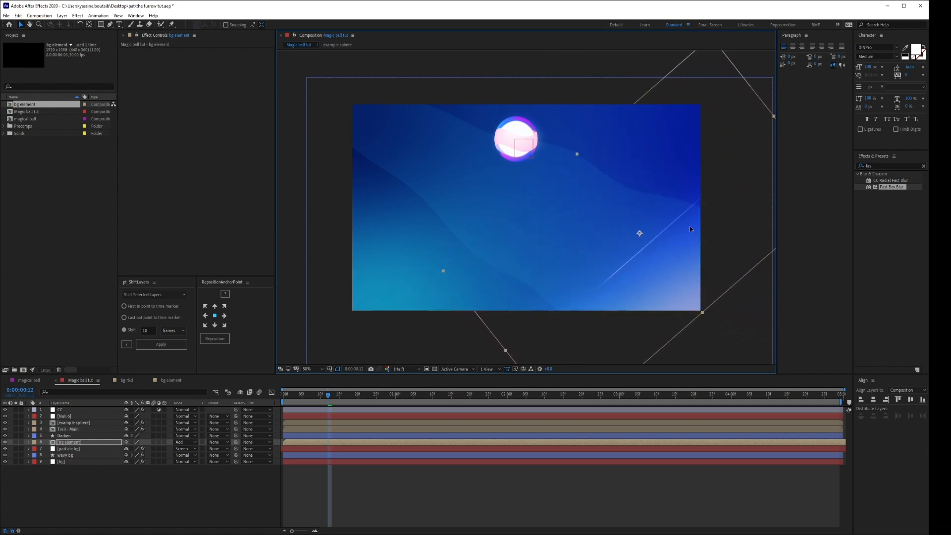
Scale the bg element layer down to about 70%, tuck it into the lower-right corner, and preview the start of the animation.
{"action": "key", "text": "comma"}
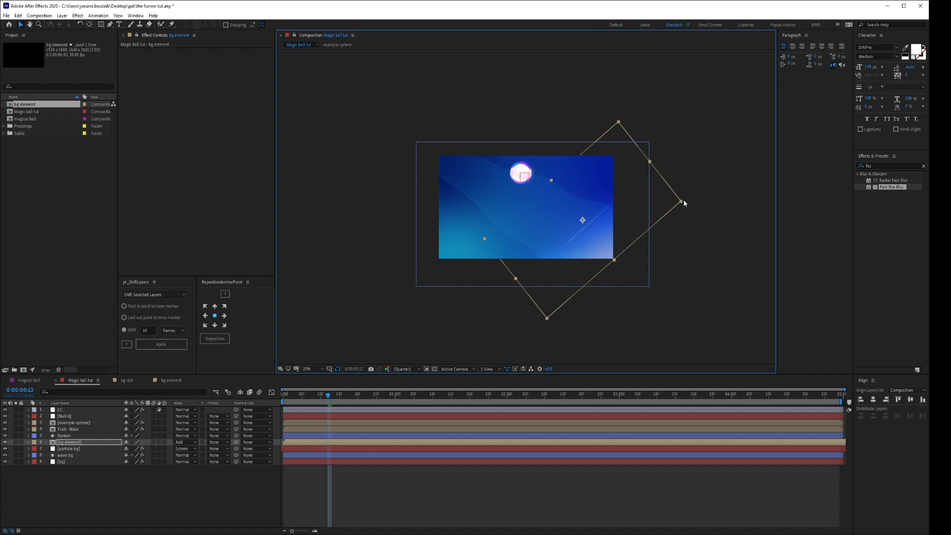
{"action": "left_click_drag", "start_coordinate": [672, 202], "coordinate": [652, 201]}
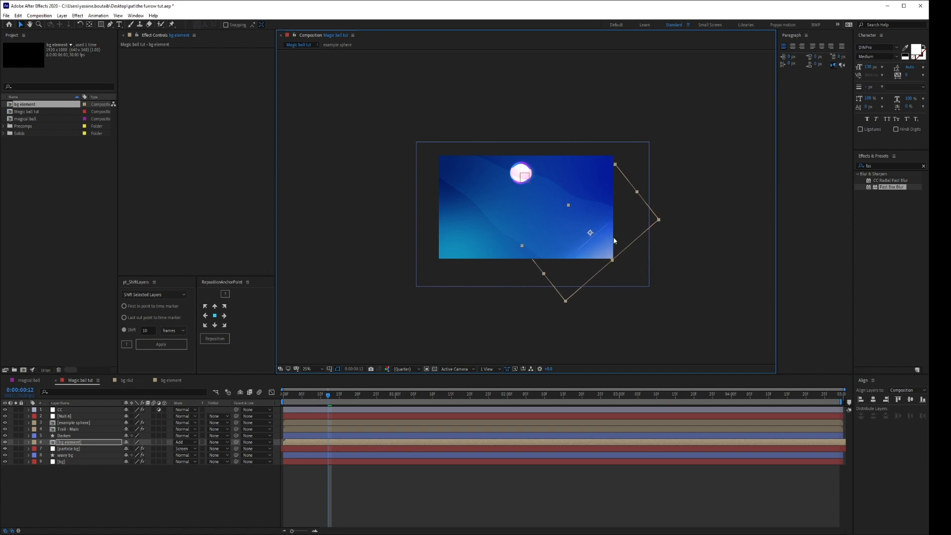
{"action": "key", "text": "period"}
{"action": "left_click", "coordinate": [431, 481]}
{"action": "left_click_drag", "start_coordinate": [296, 396], "coordinate": [280, 396]}
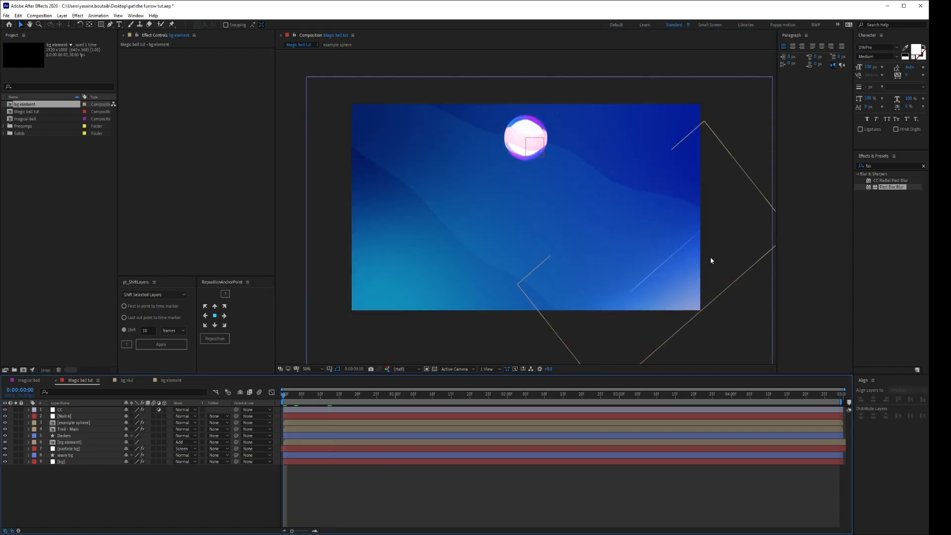
Apply Wave Warp to the bg element layer, set Wave Height to about -14, and greatly increase Wave Width.
{"action": "left_click", "coordinate": [731, 246]}
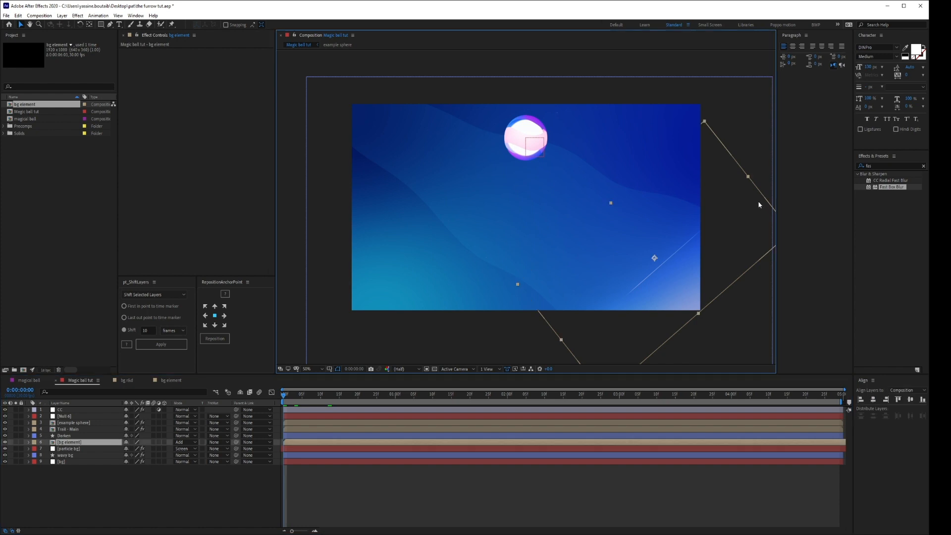
{"action": "key", "text": "ctrl+space"}
{"action": "type", "text": "wave"}
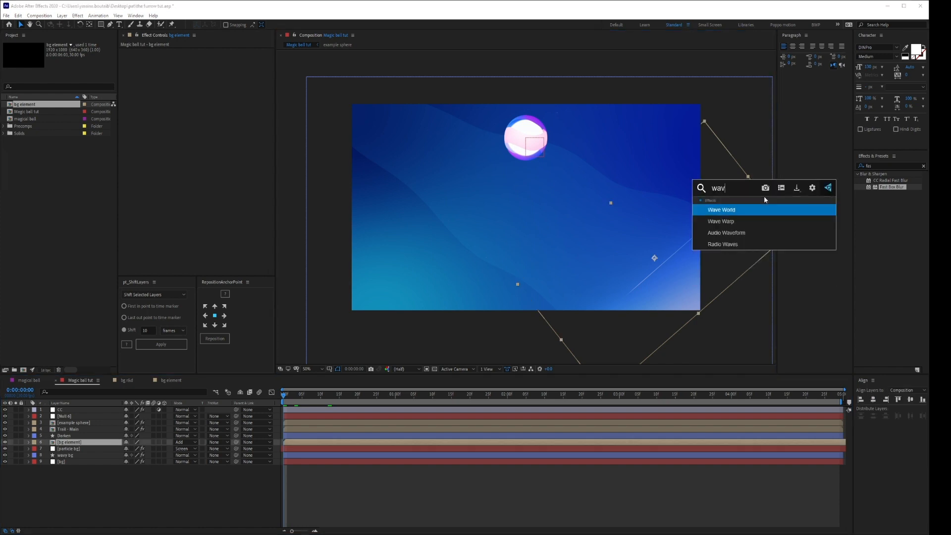
{"action": "left_click", "coordinate": [743, 222]}
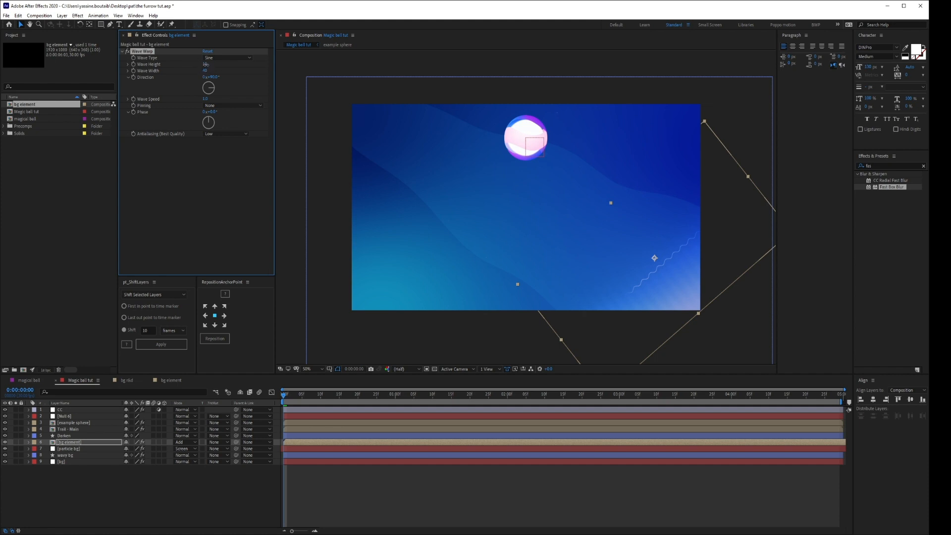
{"action": "left_click_drag", "start_coordinate": [206, 65], "coordinate": [189, 65]}
{"action": "mouse_move", "coordinate": [215, 72]}
{"action": "left_mouse_down"}
{"action": "mouse_move", "coordinate": [262, 73]}
{"action": "mouse_move", "coordinate": [196, 71]}
{"action": "left_mouse_up"}
Solo the bg element layer and the three background layers below it, and preview the wave motion.
{"action": "left_click_drag", "start_coordinate": [285, 397], "coordinate": [463, 403]}
{"action": "left_click_drag", "start_coordinate": [19, 467], "coordinate": [19, 469]}
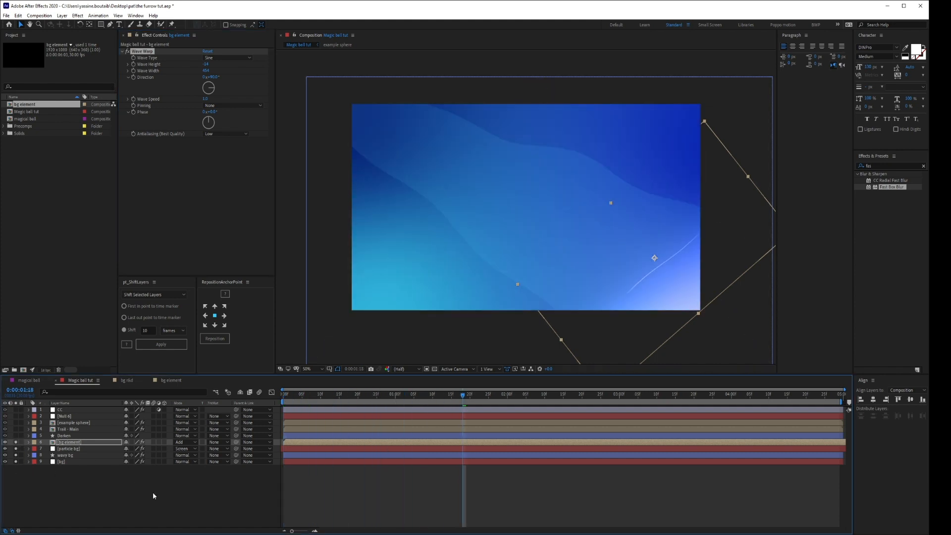
{"action": "left_click", "coordinate": [153, 495]}
{"action": "left_click_drag", "start_coordinate": [331, 393], "coordinate": [415, 401]}
{"action": "key", "text": "space"}
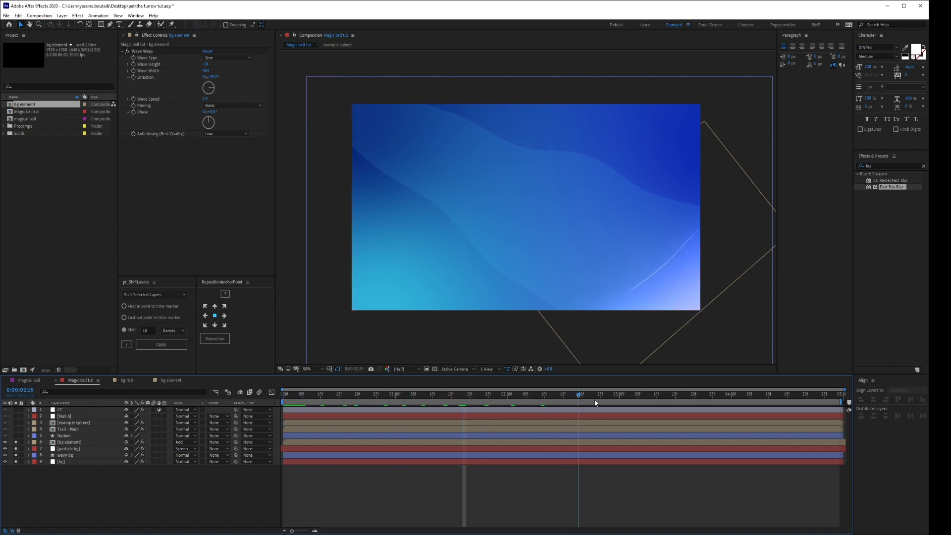
Set Wave Warp's Wave Speed to 0.1 and Pinning to All Edges on bg element, and preview the motion.
{"action": "left_click", "coordinate": [205, 98]}
{"action": "type", "text": "0"}
{"action": "key", "text": "Return"}
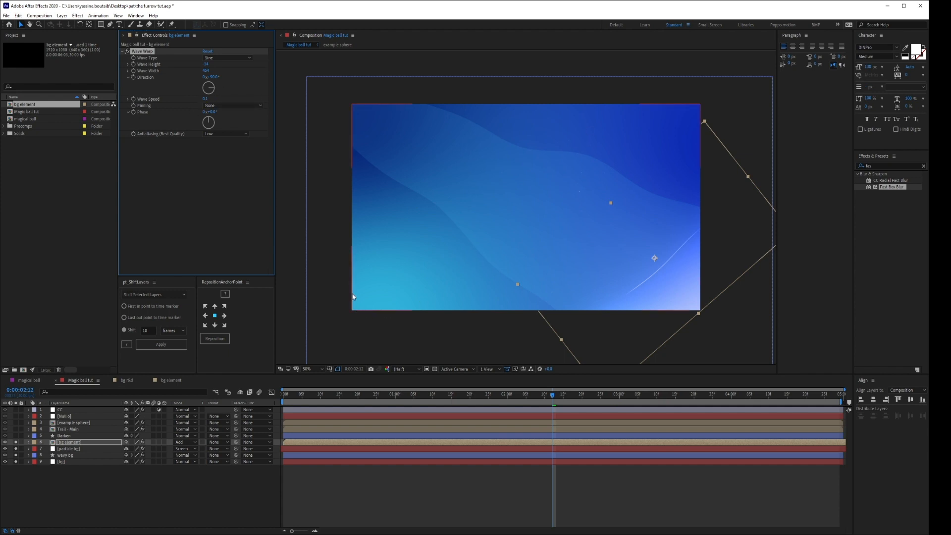
{"action": "left_click", "coordinate": [237, 106]}
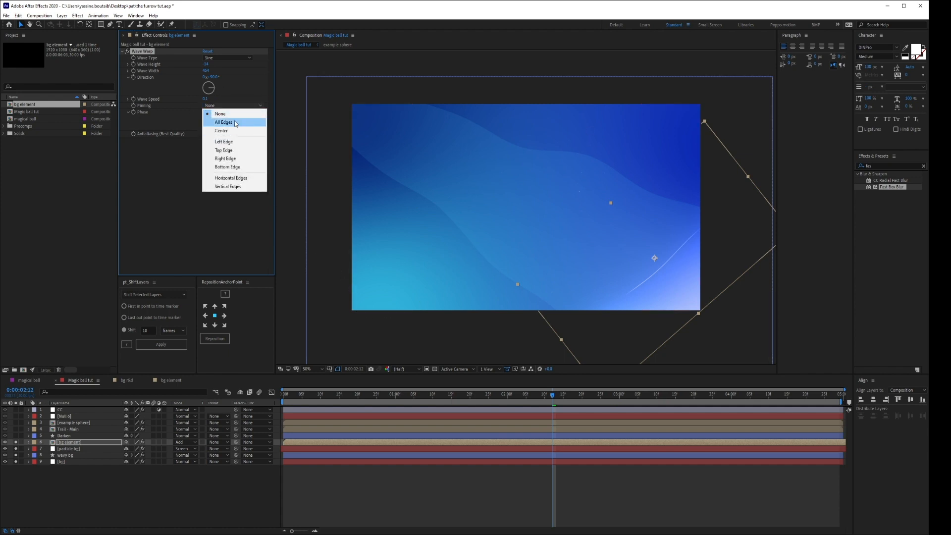
{"action": "left_click", "coordinate": [236, 120]}
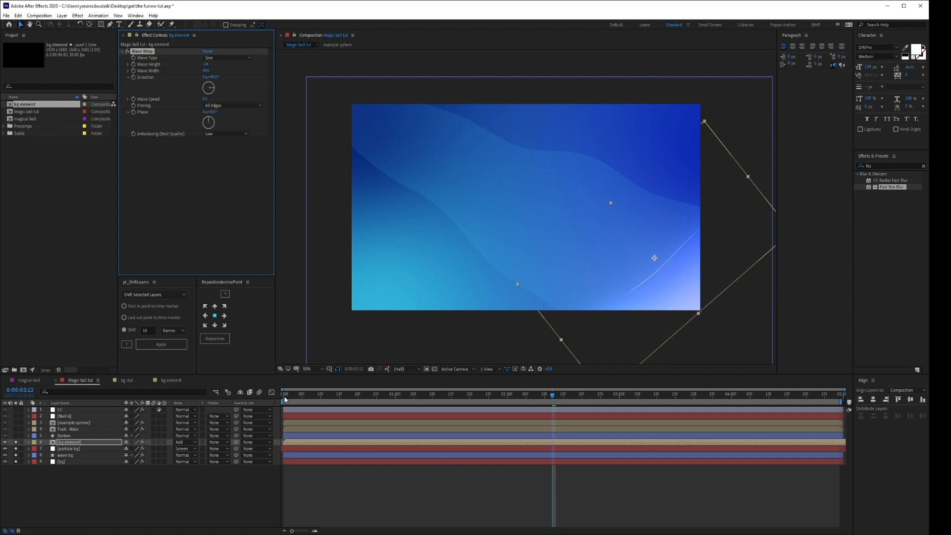
{"action": "left_click_drag", "start_coordinate": [285, 399], "coordinate": [560, 400]}
Apply Fast Box Blur to bg element with a radius of about 22 and Repeat Edge Pixels enabled, and nudge the layer slightly right.
{"action": "left_click", "coordinate": [179, 173]}
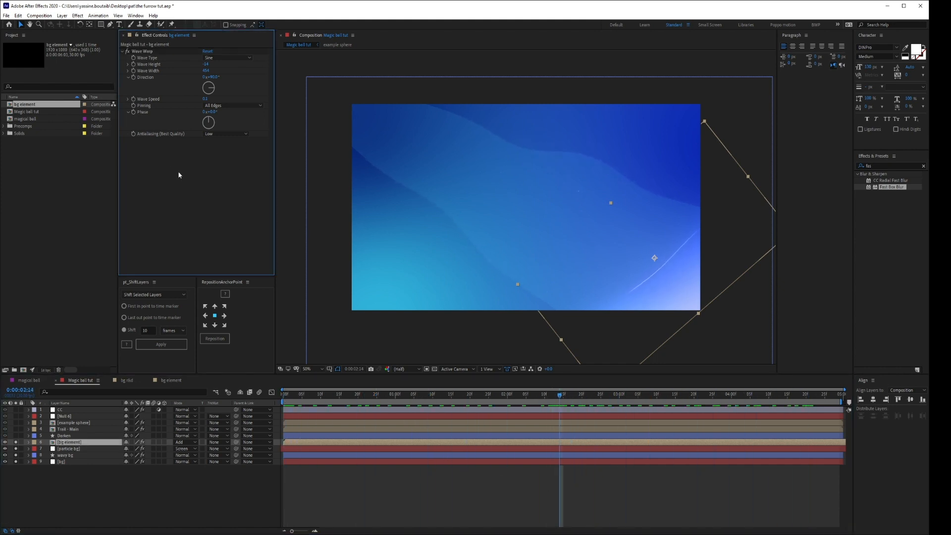
{"action": "key", "text": "ctrl+space"}
{"action": "type", "text": "fas"}
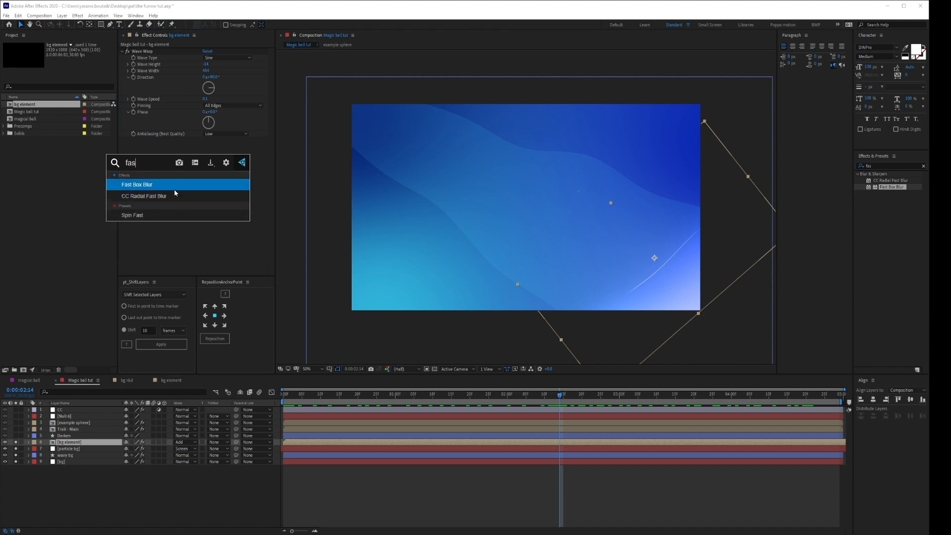
{"action": "key", "text": "Return"}
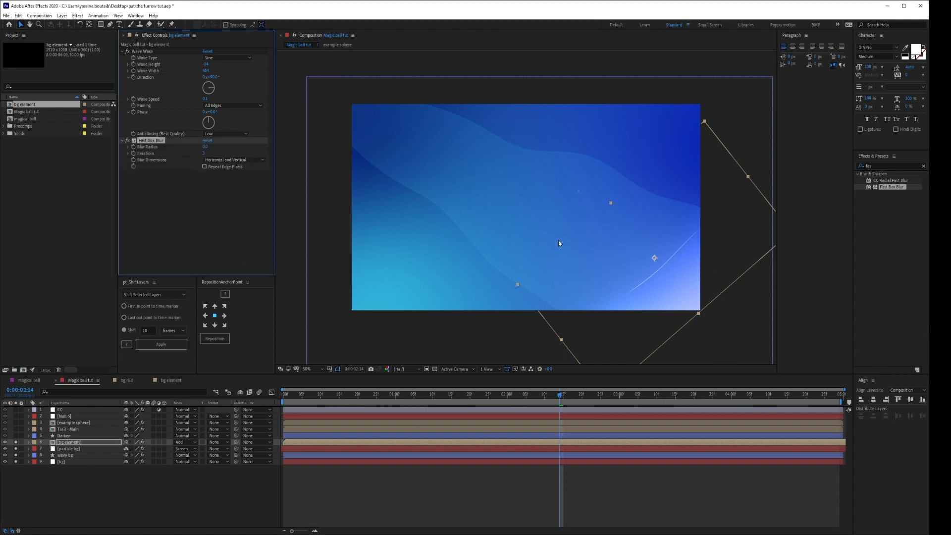
{"action": "left_click", "coordinate": [226, 147]}
{"action": "type", "text": "100"}
{"action": "key", "text": "Return"}
{"action": "left_click_drag", "start_coordinate": [207, 146], "coordinate": [189, 145]}
{"action": "left_click_drag", "start_coordinate": [665, 328], "coordinate": [676, 330]}
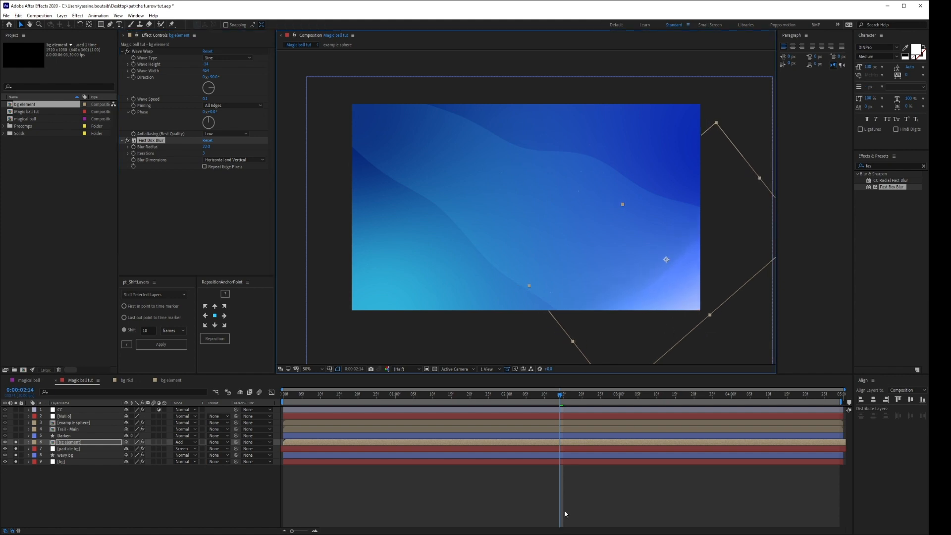
{"action": "left_click", "coordinate": [223, 170]}
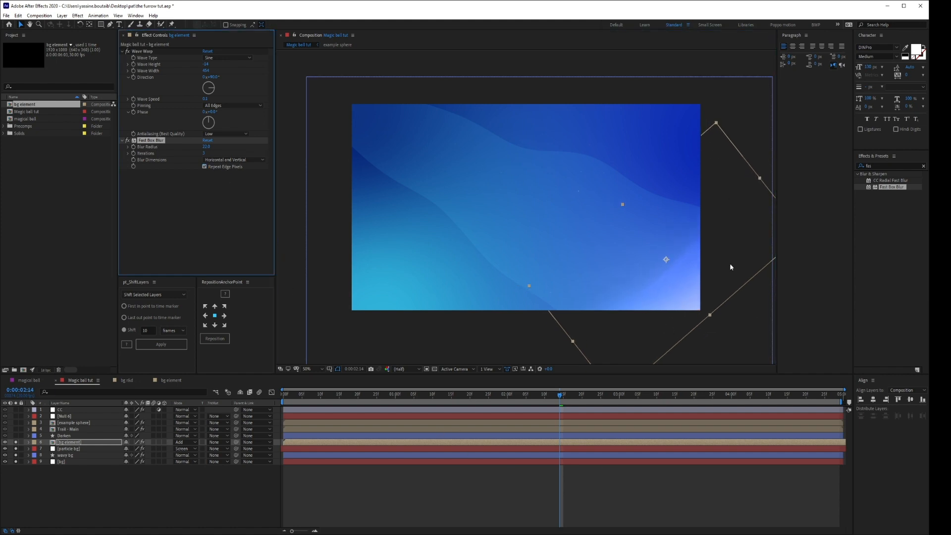
Unsolo the background layers, preview the full scene, and save the project.
{"action": "left_click", "coordinate": [650, 477]}
{"action": "left_click_drag", "start_coordinate": [290, 394], "coordinate": [335, 394]}
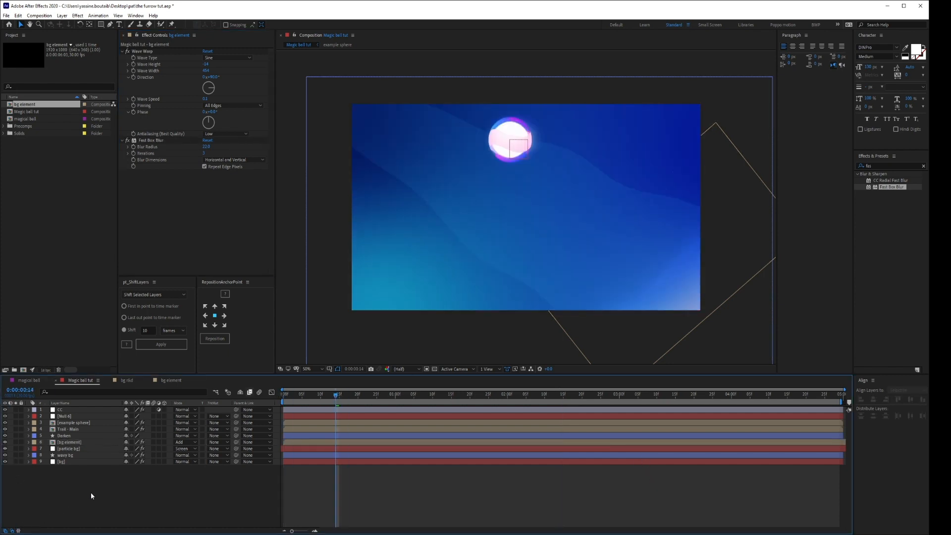
{"action": "key", "text": "ctrl+s"}
Duplicate the bg element layer, rotate the copy, and place it over the composition's lower-left corner.
{"action": "left_click", "coordinate": [77, 444]}
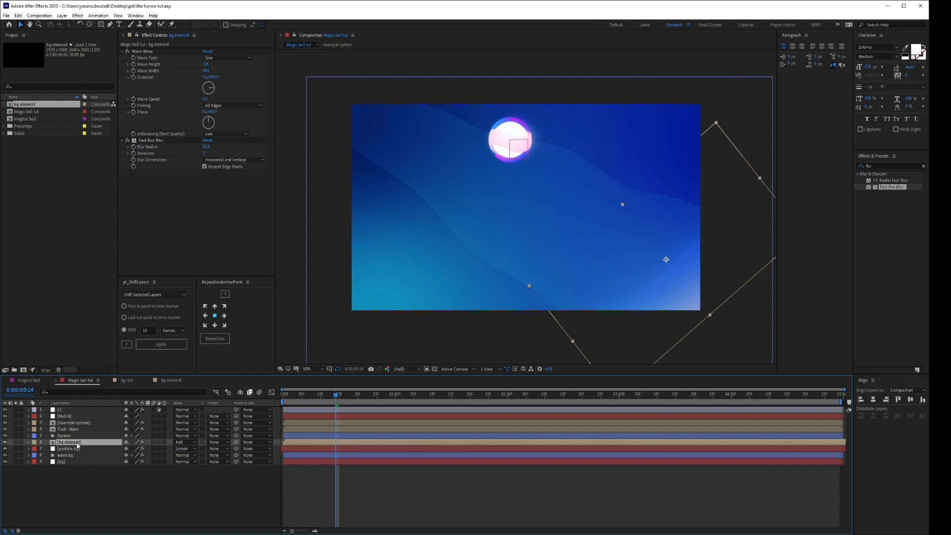
{"action": "key", "text": "ctrl+d"}
{"action": "key", "text": "w"}
{"action": "left_click_drag", "start_coordinate": [750, 242], "coordinate": [446, 342]}
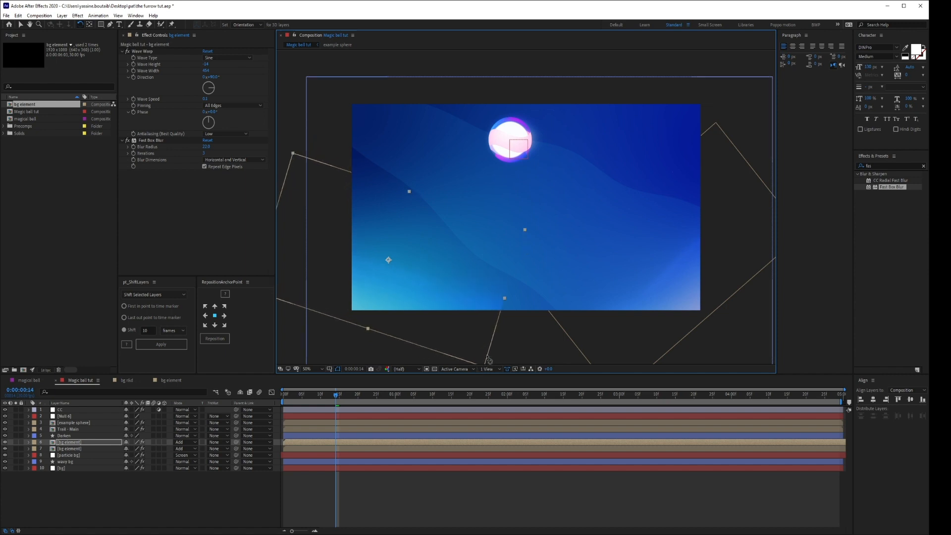
{"action": "key", "text": "v"}
Set the duplicated bg element layer's blending mode to Screen.
{"action": "key", "text": "s"}
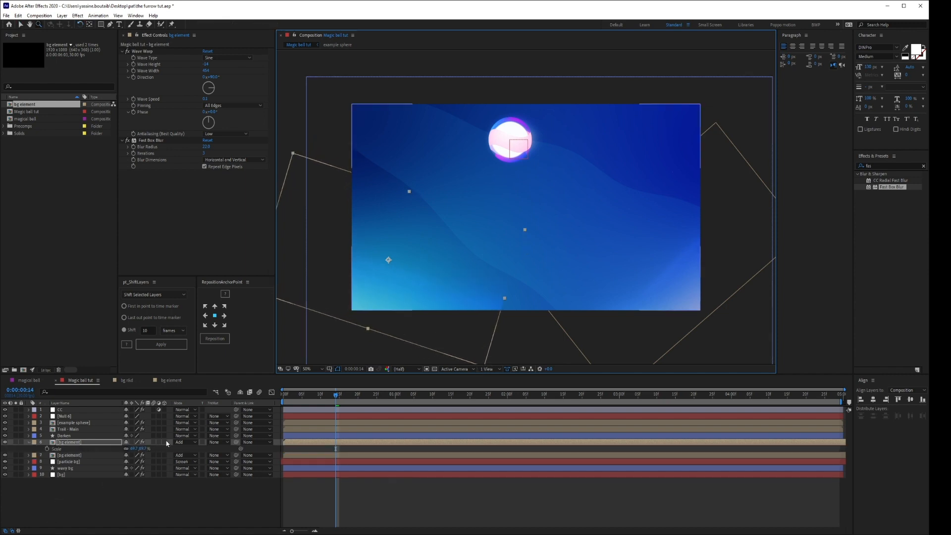
{"action": "left_click", "coordinate": [184, 442]}
{"action": "left_click", "coordinate": [193, 203]}
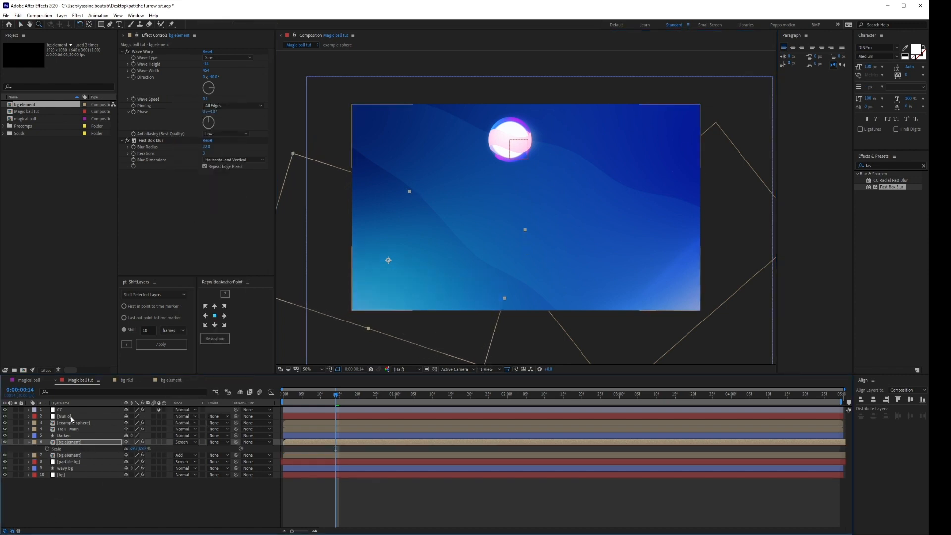
Reset the duplicated bg element's scale to 100%, shift it slightly up and right, and preview the scene.
{"action": "key", "text": "s"}
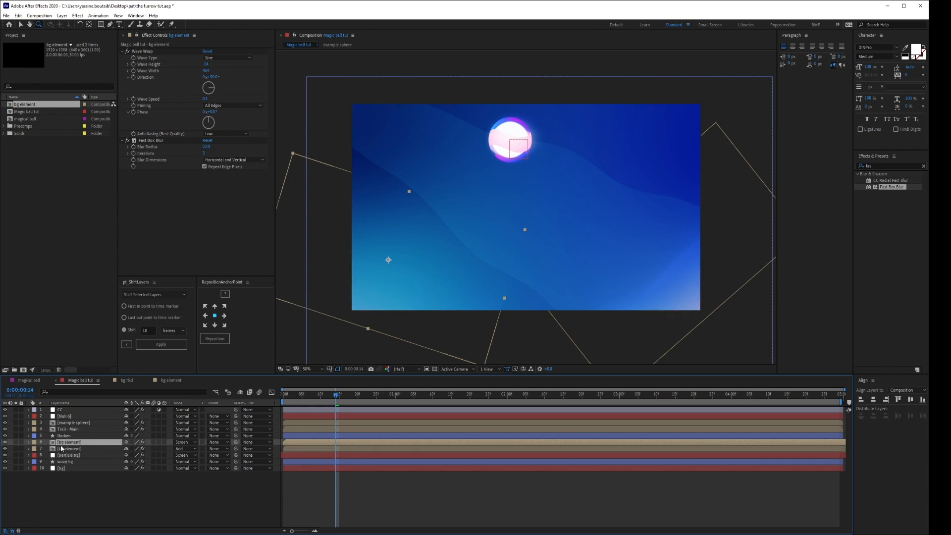
{"action": "key", "text": "s"}
{"action": "right_click", "coordinate": [61, 449]}
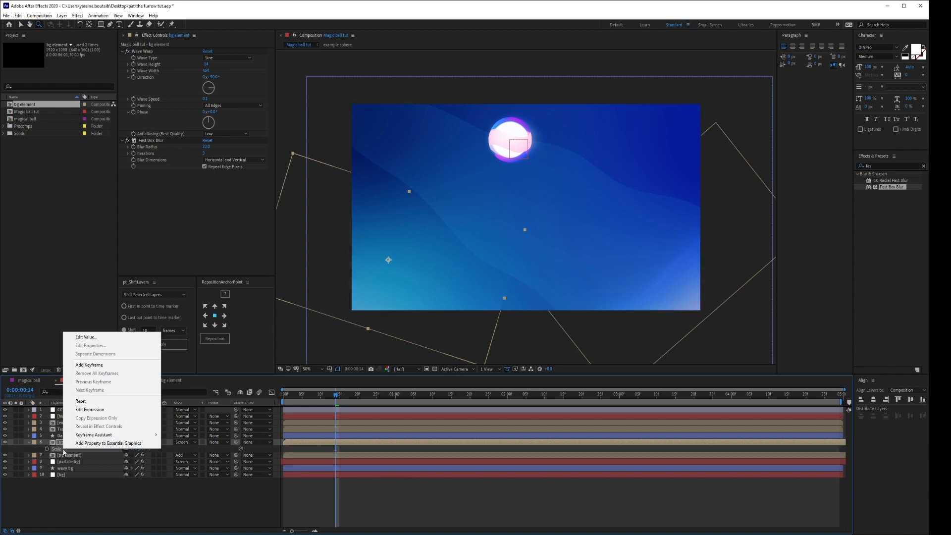
{"action": "left_click", "coordinate": [97, 403]}
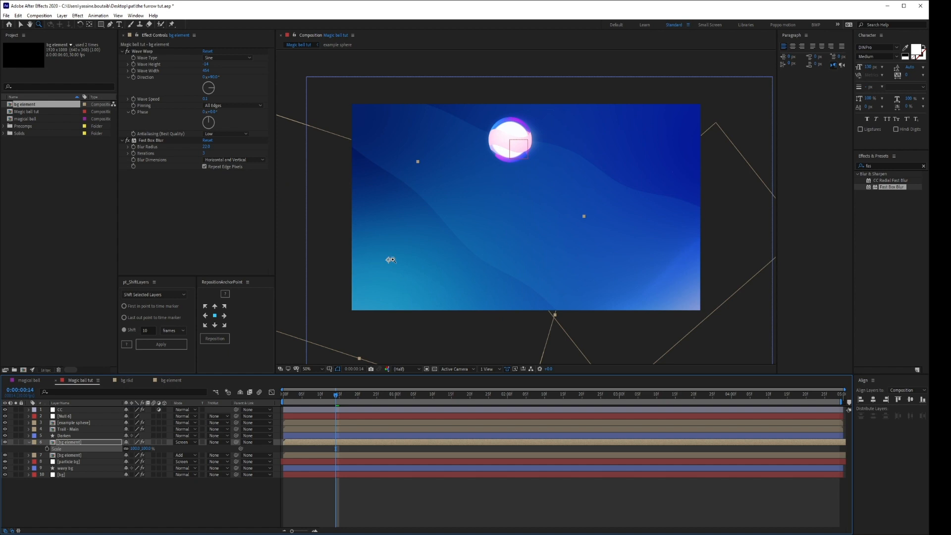
{"action": "key", "text": "v"}
{"action": "left_click_drag", "start_coordinate": [393, 262], "coordinate": [417, 267]}
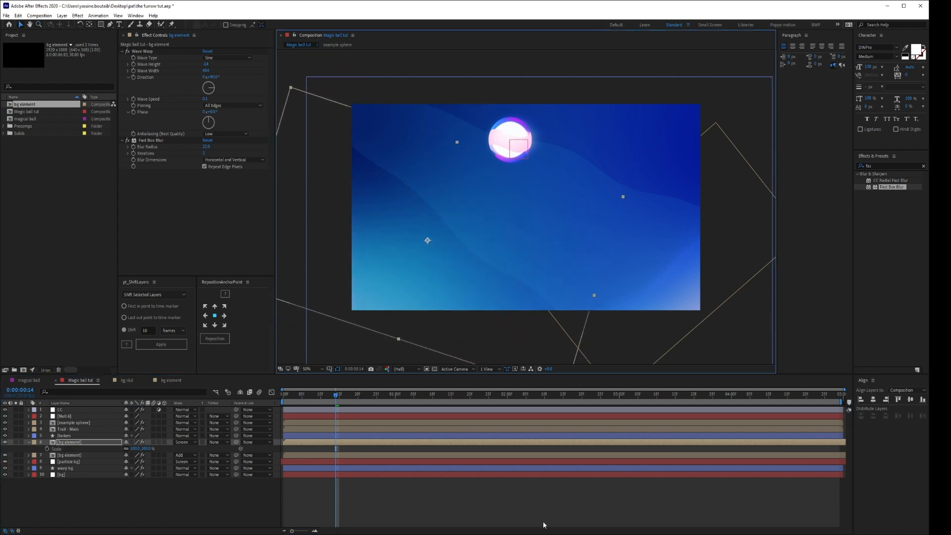
{"action": "left_click", "coordinate": [531, 496]}
{"action": "left_click_drag", "start_coordinate": [297, 395], "coordinate": [499, 395]}
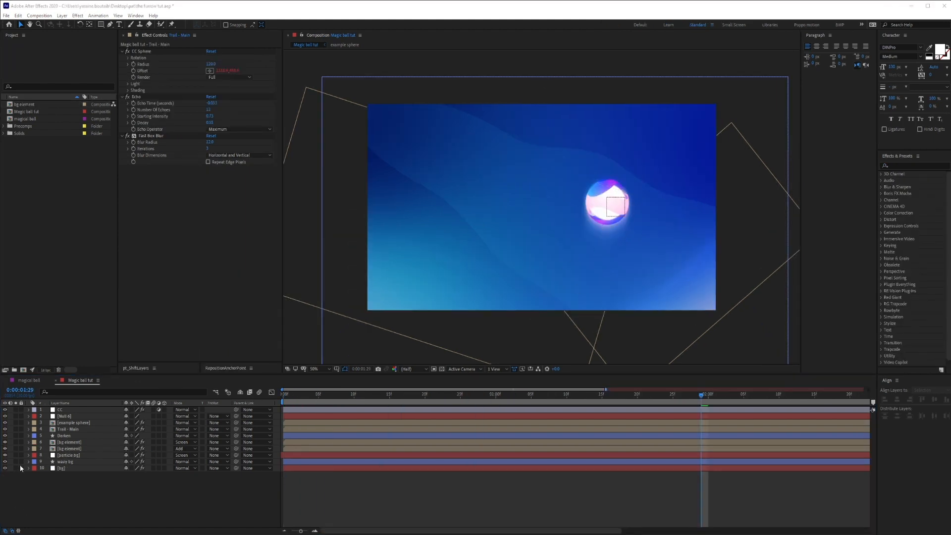
Duplicate the Trail - Main layer, solo the copy, and deselect it.
{"action": "left_click", "coordinate": [88, 429]}
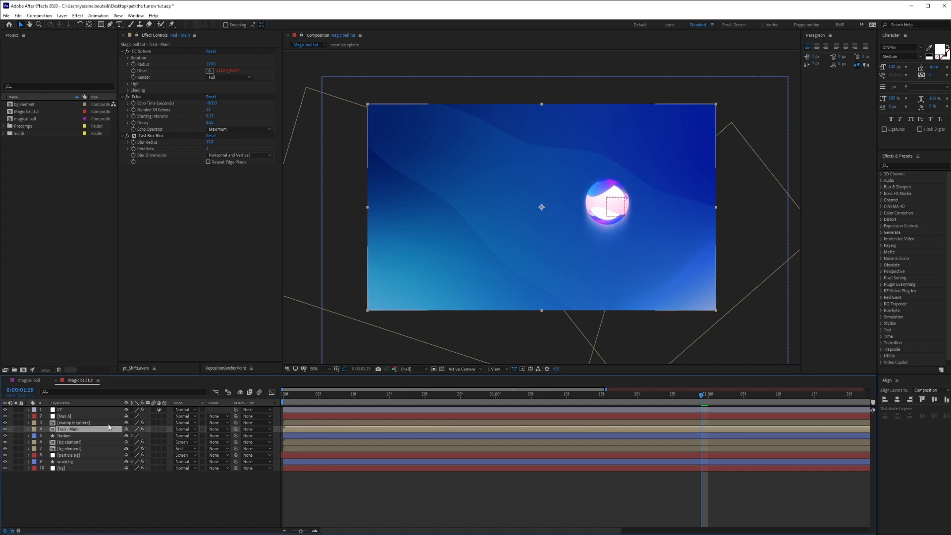
{"action": "key", "text": "ctrl+d"}
{"action": "left_click", "coordinate": [15, 429]}
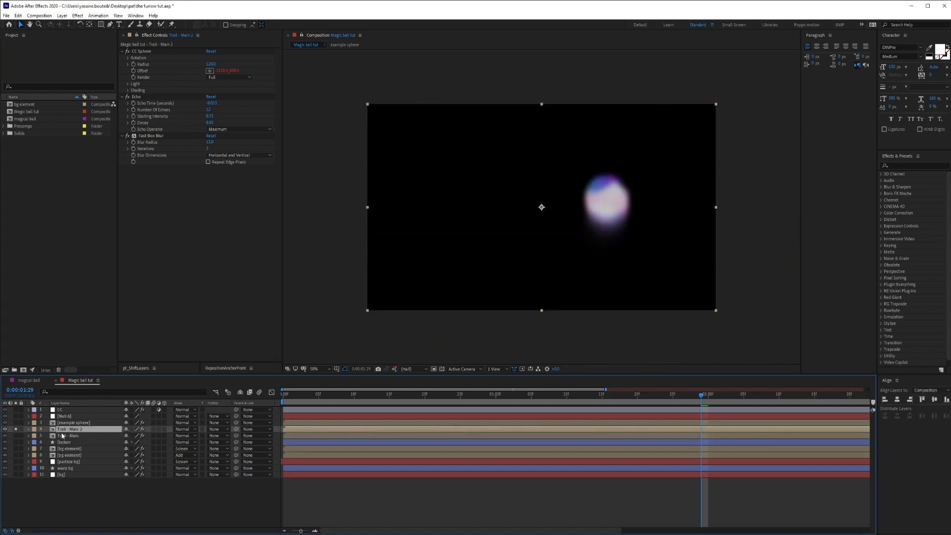
{"action": "left_click", "coordinate": [115, 512]}
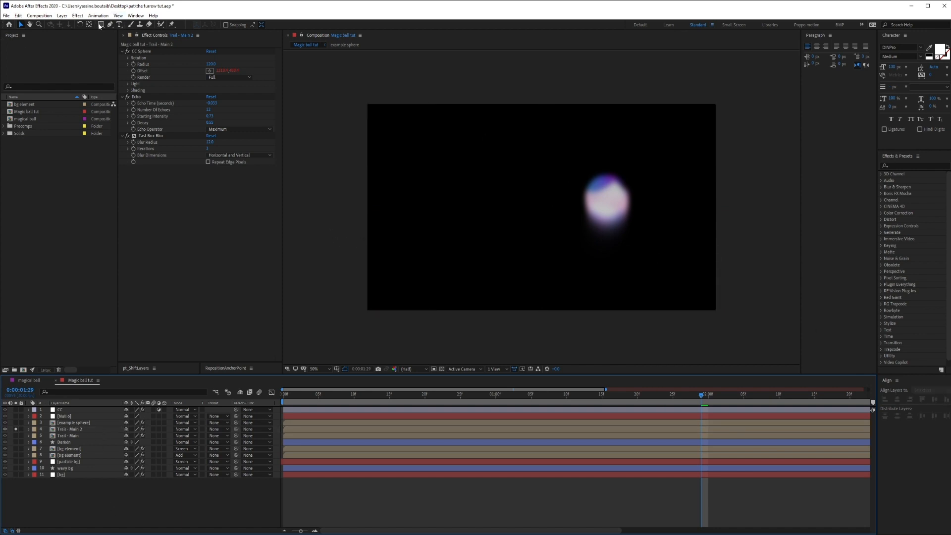
Draw an unfilled circle from the composition's center along the ball's path and give it a thick blue stroke.
{"action": "left_click_drag", "start_coordinate": [99, 26], "coordinate": [120, 42]}
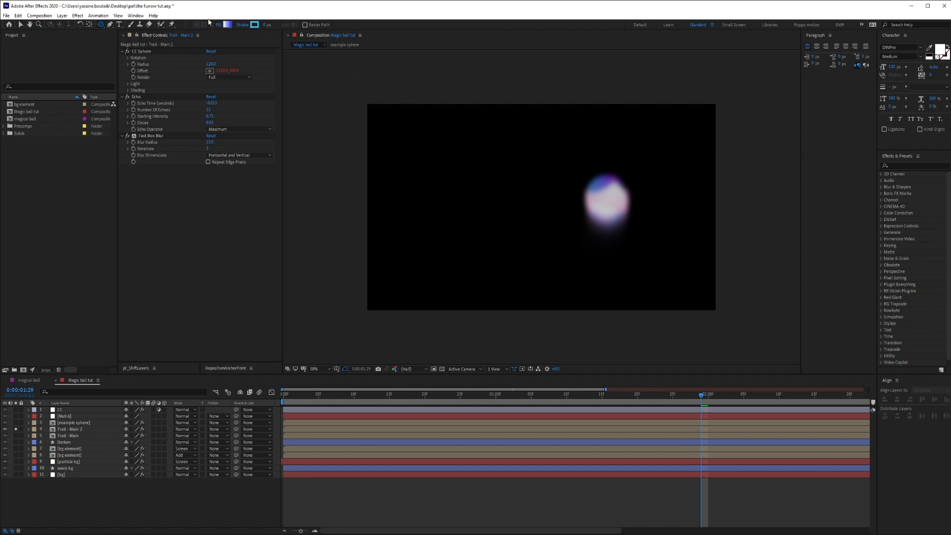
{"action": "left_click", "coordinate": [219, 25]}
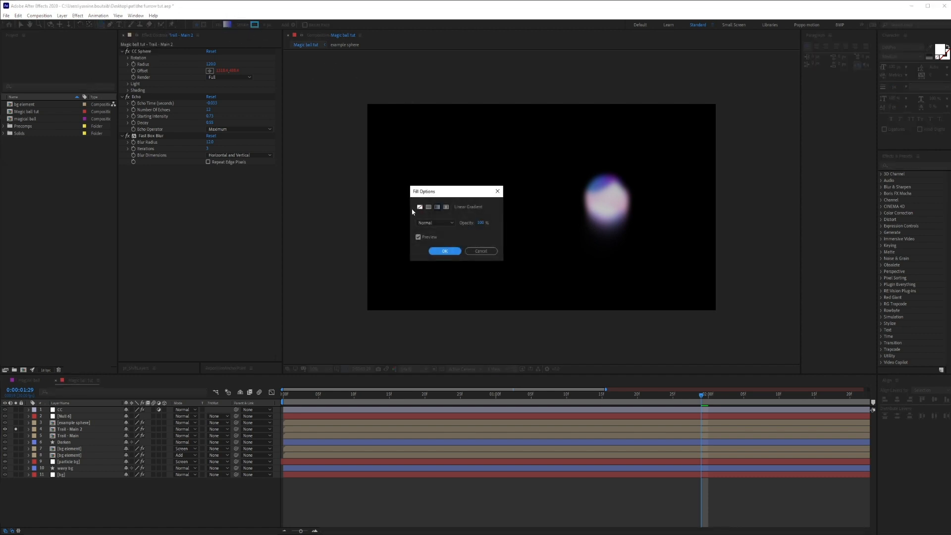
{"action": "left_click", "coordinate": [452, 252]}
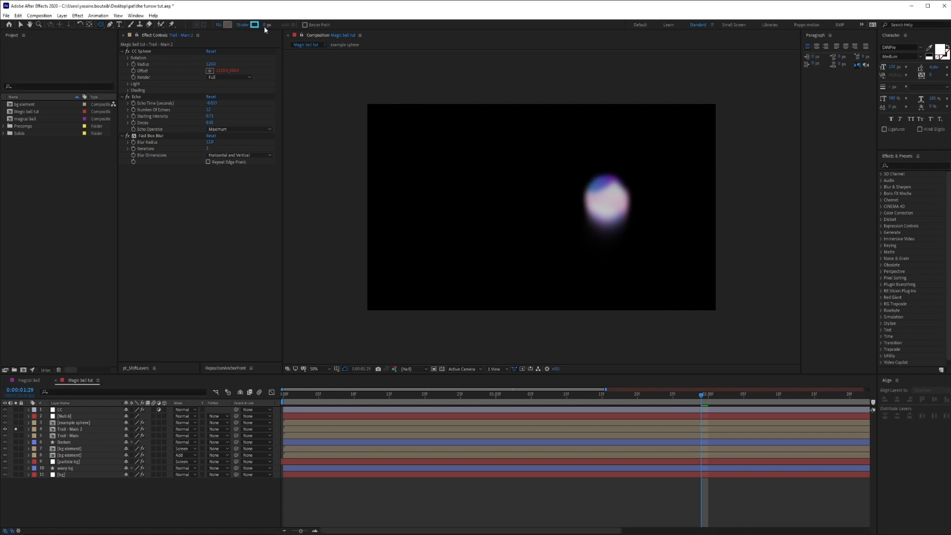
{"action": "left_click", "coordinate": [264, 25]}
{"action": "key", "text": "Return"}
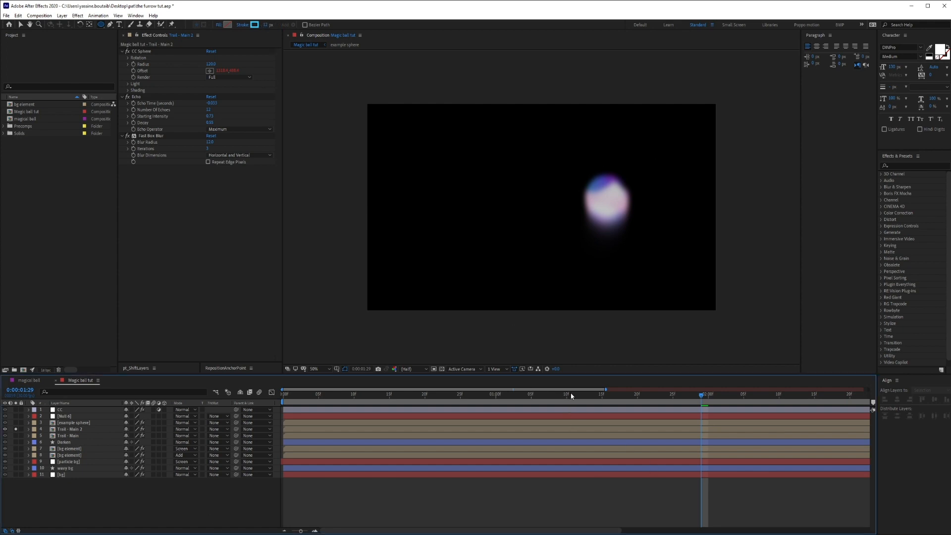
{"action": "left_click", "coordinate": [539, 394]}
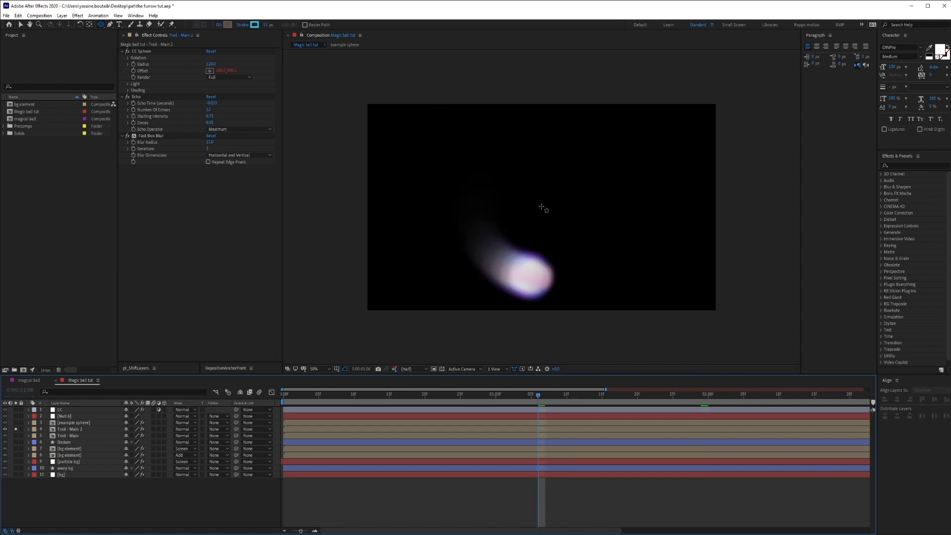
{"action": "key", "text": "apostrophe"}
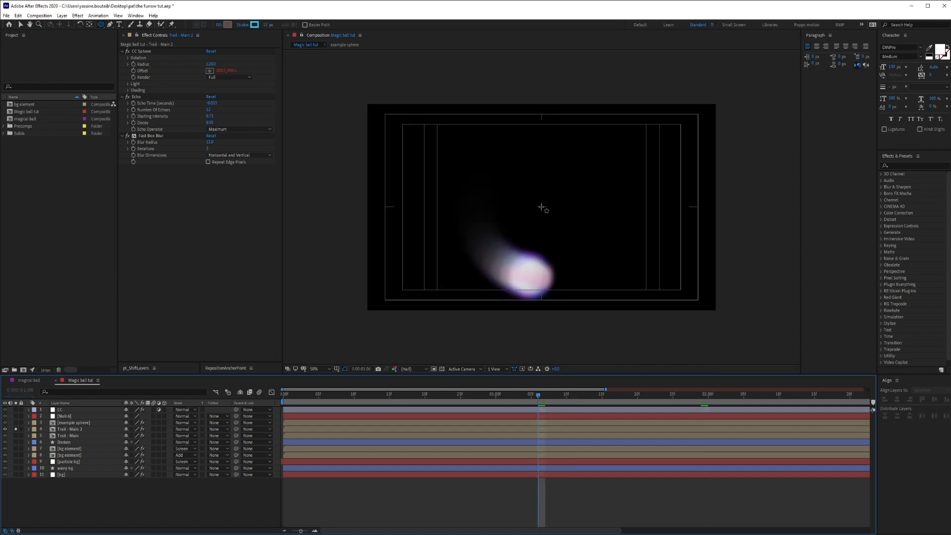
{"action": "mouse_move", "coordinate": [542, 207]}
{"action": "left_mouse_down"}
{"action": "mouse_move", "coordinate": [611, 254]}
{"action": "mouse_move", "coordinate": [605, 251]}
{"action": "left_mouse_up"}
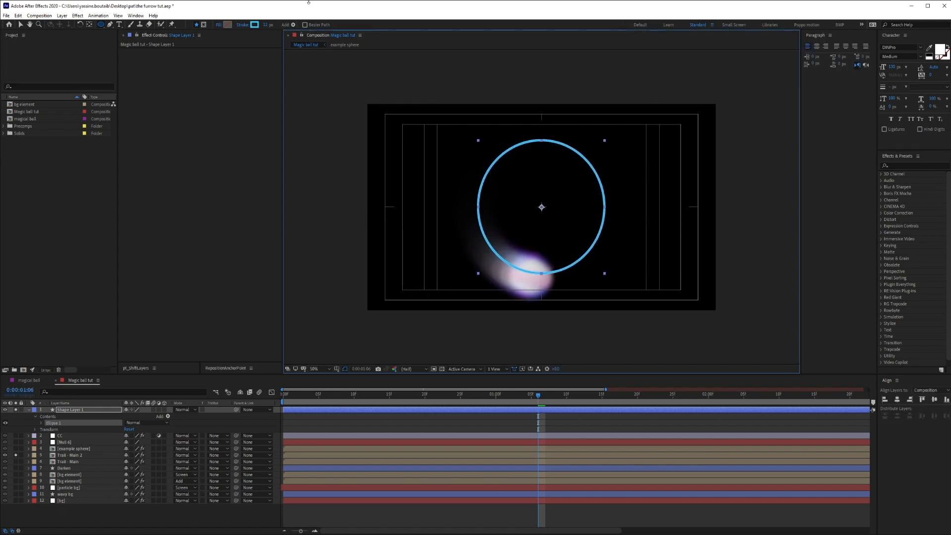
{"action": "left_click_drag", "start_coordinate": [266, 25], "coordinate": [273, 25]}
Duplicate the Ellipse 1 shape and enlarge the copy into a concentric ring outside the first.
{"action": "left_click", "coordinate": [56, 424]}
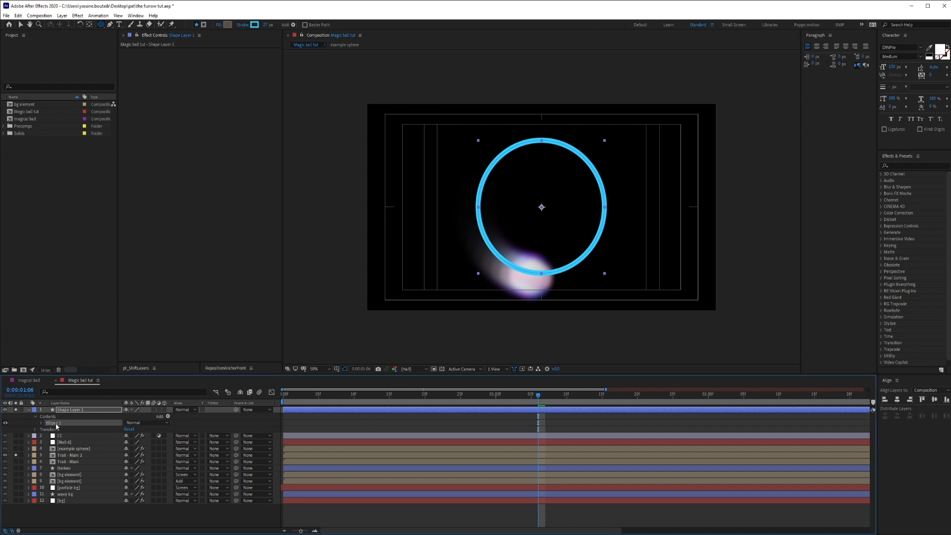
{"action": "key", "text": "ctrl+d"}
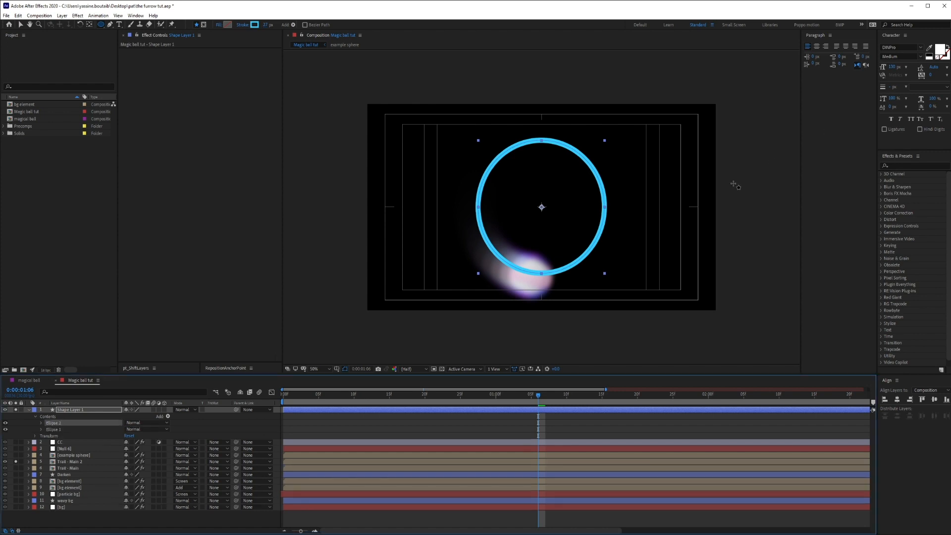
{"action": "key", "text": "v"}
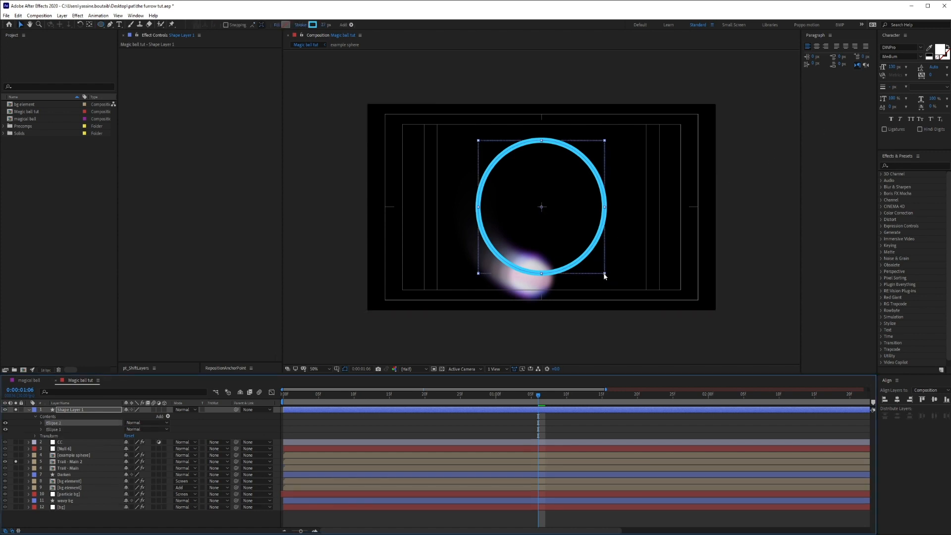
{"action": "left_click_drag", "start_coordinate": [605, 274], "coordinate": [623, 292]}
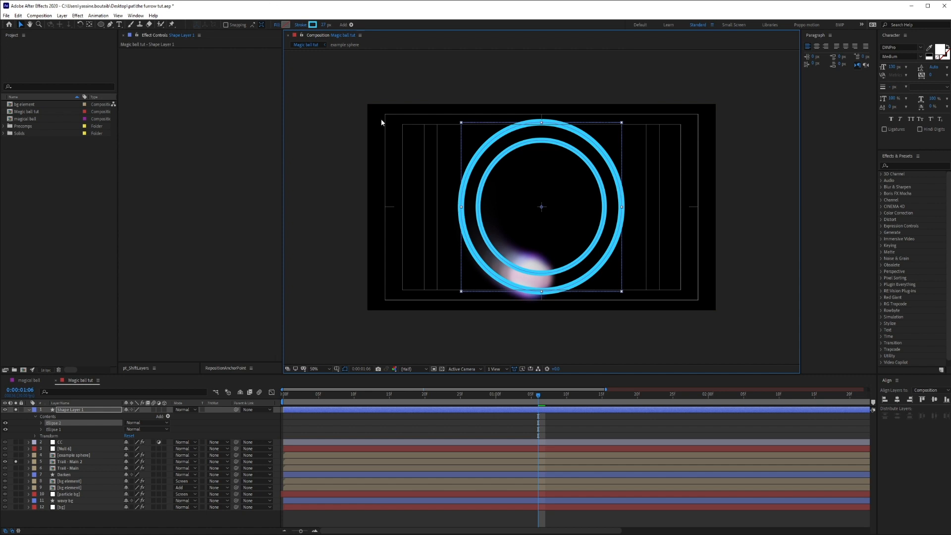
Change the stroke color of both rings in Shape Layer 1 to white.
{"action": "left_click", "coordinate": [79, 410]}
{"action": "left_click", "coordinate": [313, 24]}
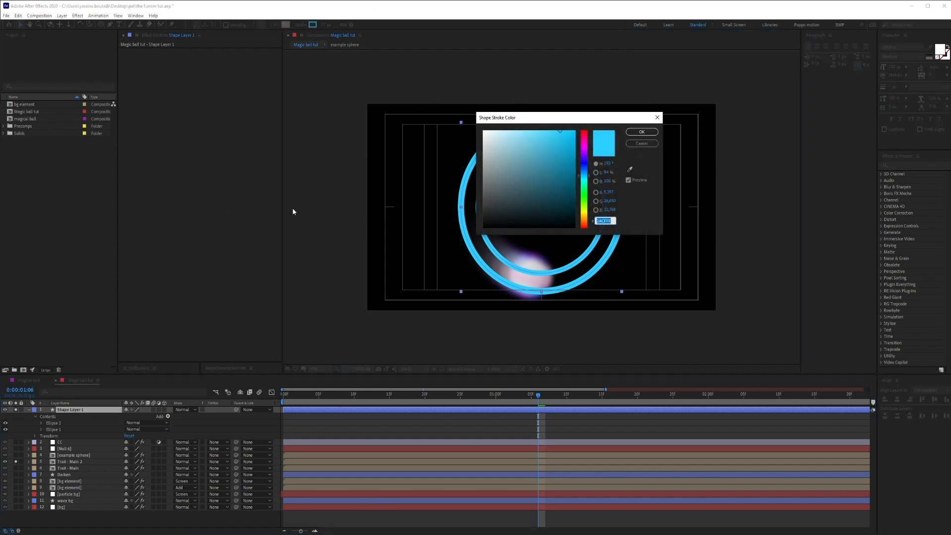
{"action": "left_click", "coordinate": [483, 131]}
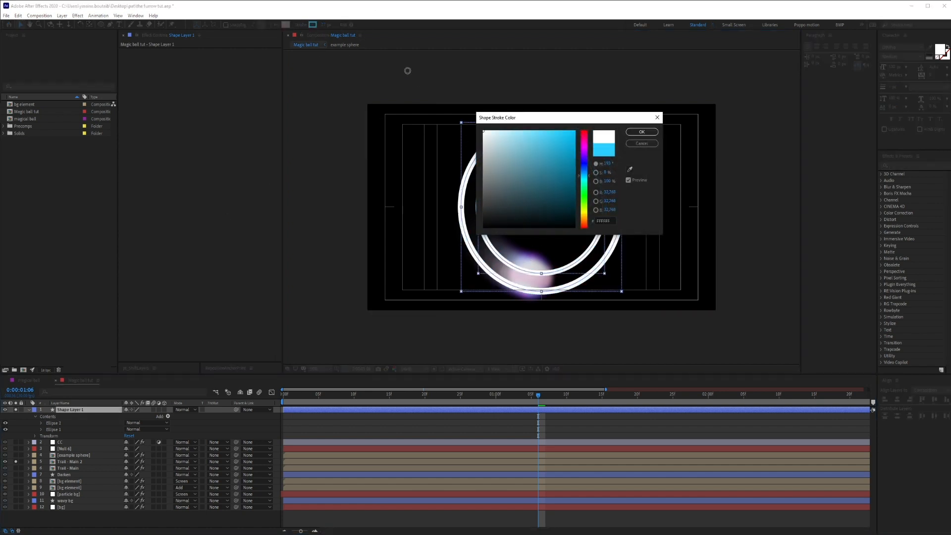
{"action": "left_click", "coordinate": [641, 132]}
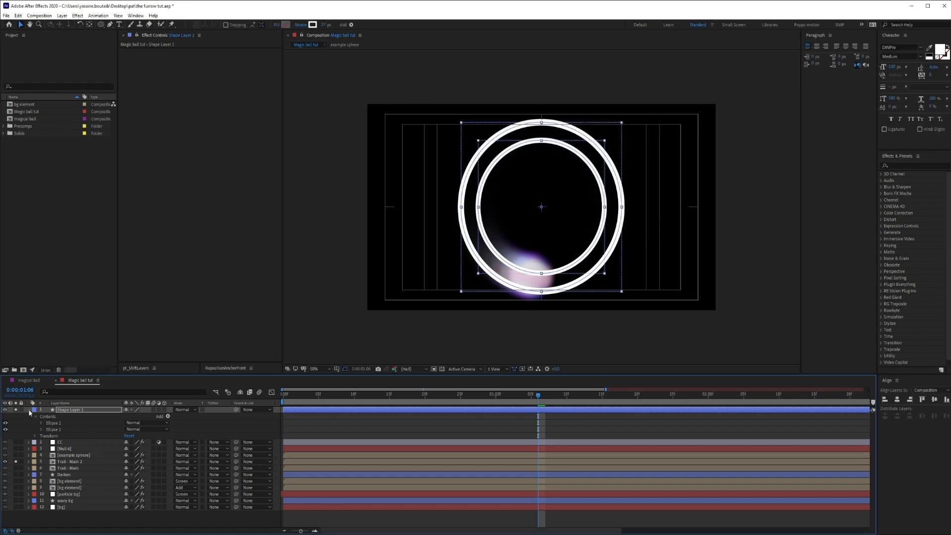
Move Shape Layer 1 directly above Trail - Main 2, set it as that layer's alpha matte, and preview the streaks.
{"action": "left_click", "coordinate": [29, 411]}
{"action": "left_click_drag", "start_coordinate": [88, 409], "coordinate": [78, 434]}
{"action": "left_click", "coordinate": [213, 435]}
{"action": "left_click", "coordinate": [221, 451]}
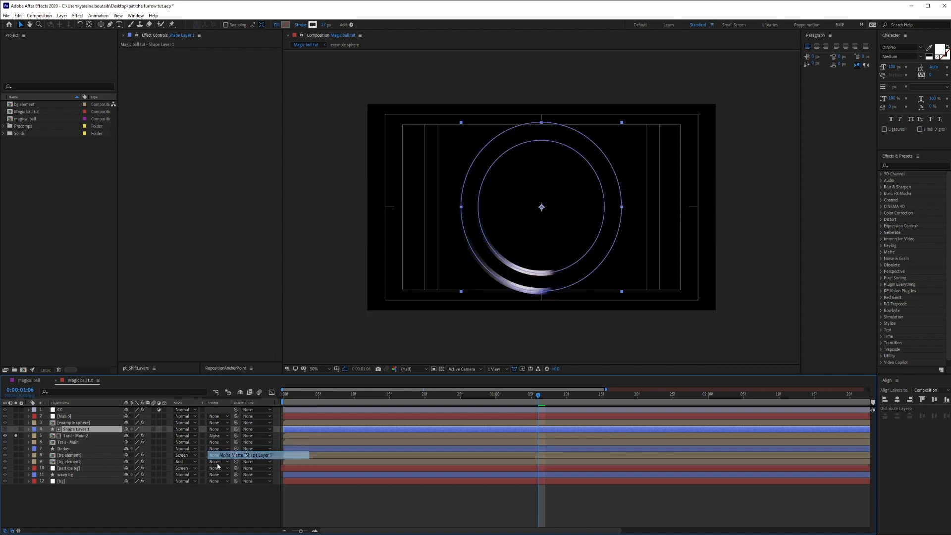
{"action": "left_click_drag", "start_coordinate": [297, 395], "coordinate": [553, 435]}
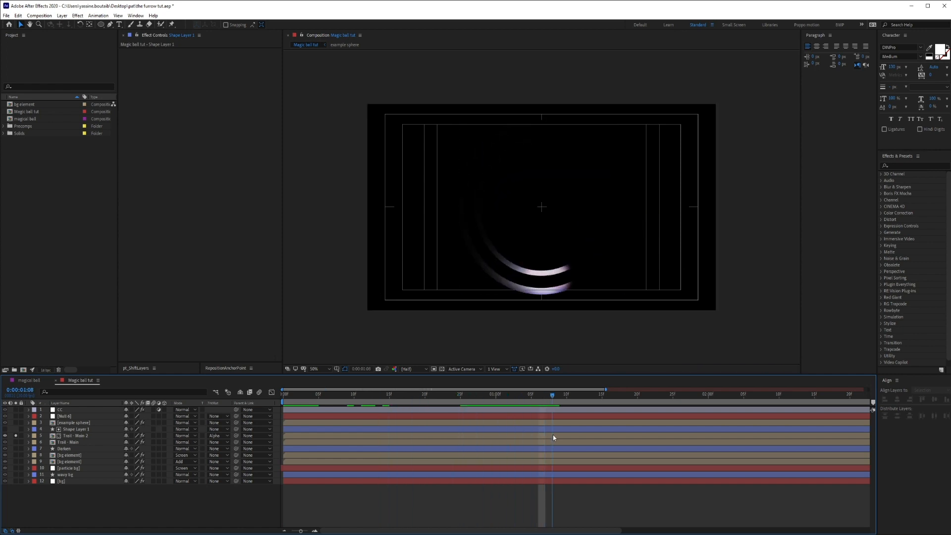
Apply Fast Box Blur to Shape Layer 1, hide the guides, and raise the blur radius to soften both trail streaks.
{"action": "left_click", "coordinate": [74, 429]}
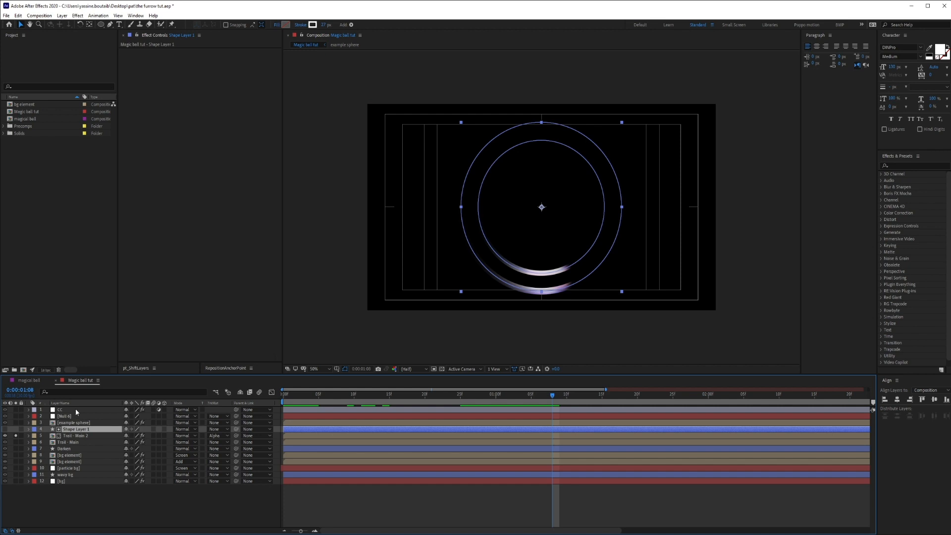
{"action": "key", "text": "ctrl+space"}
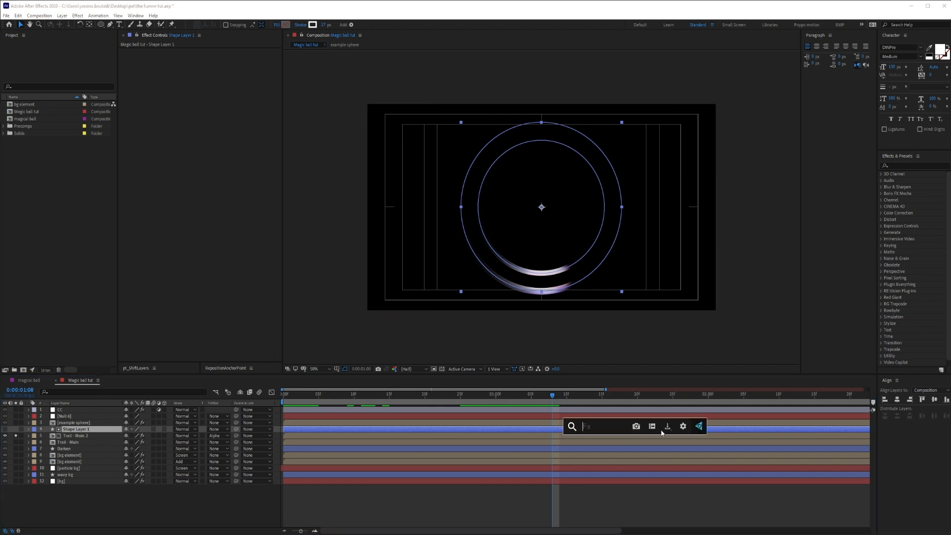
{"action": "type", "text": "fast"}
{"action": "key", "text": "Return"}
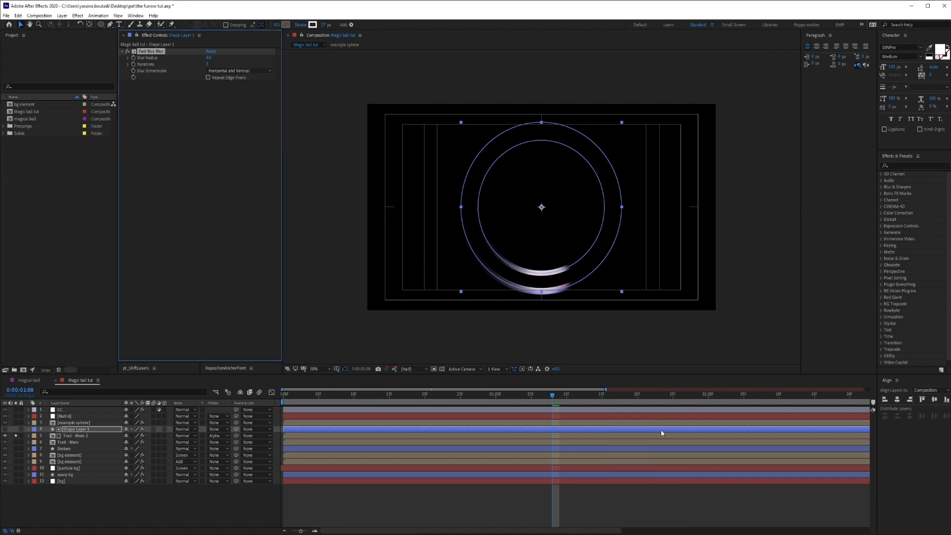
{"action": "key", "text": "ctrl+shift+h"}
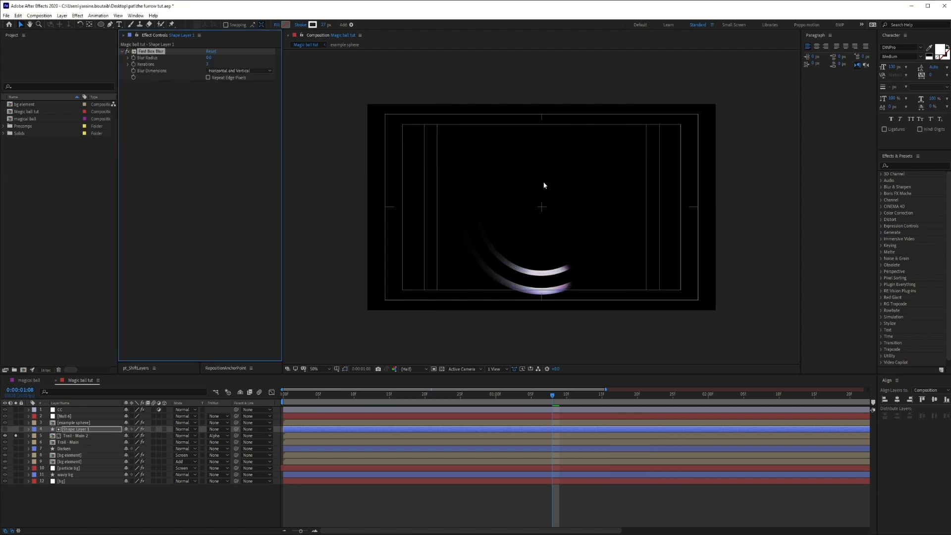
{"action": "key", "text": "apostrophe"}
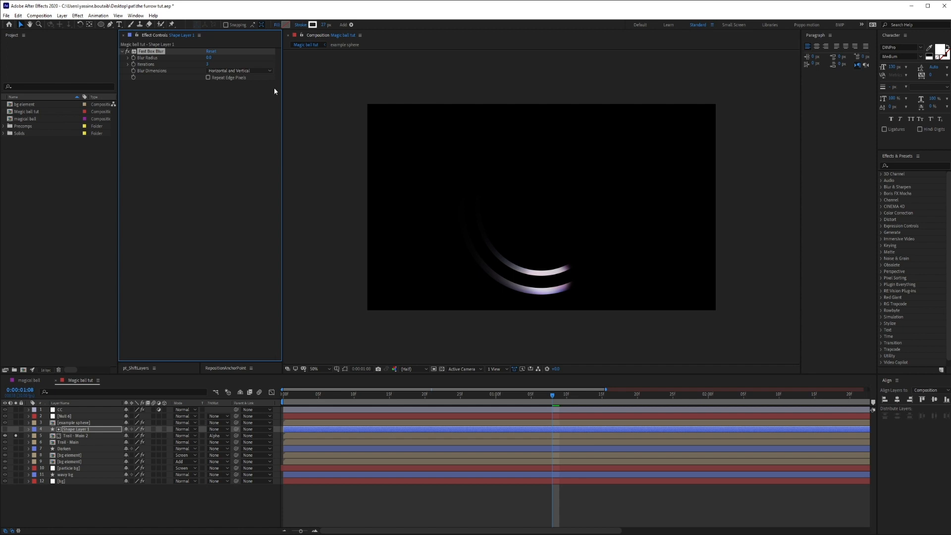
{"action": "mouse_move", "coordinate": [209, 58]}
{"action": "left_mouse_down"}
{"action": "mouse_move", "coordinate": [218, 57]}
{"action": "mouse_move", "coordinate": [210, 58]}
{"action": "left_mouse_up"}
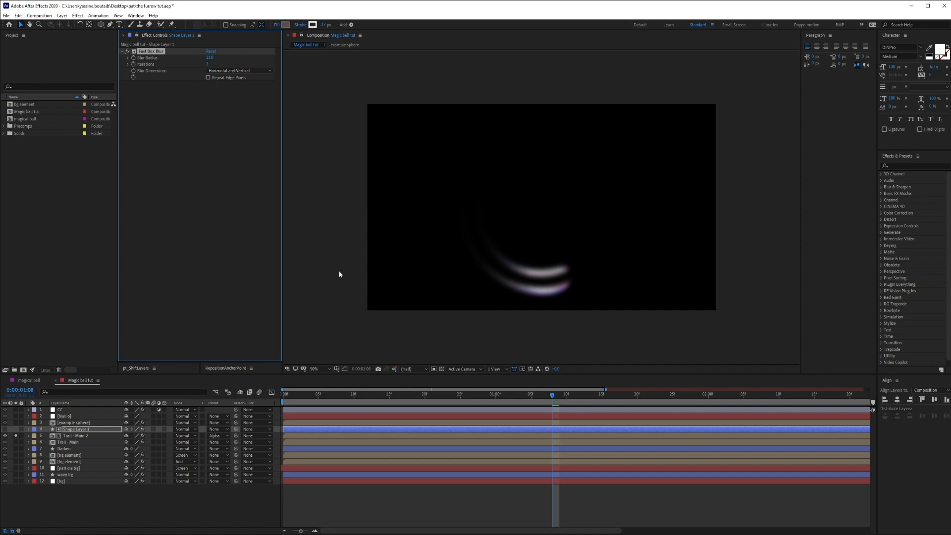
{"action": "left_click_drag", "start_coordinate": [296, 399], "coordinate": [534, 402]}
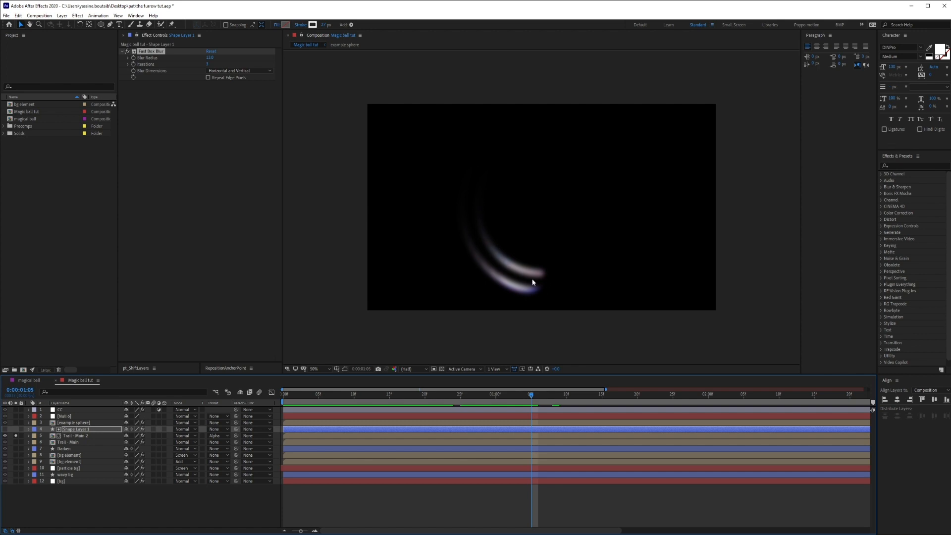
Temporarily solo the Trail - Main and example sphere layers to preview the streaks combined with the ball and its trail.
{"action": "left_click", "coordinate": [17, 441]}
{"action": "left_click", "coordinate": [15, 422]}
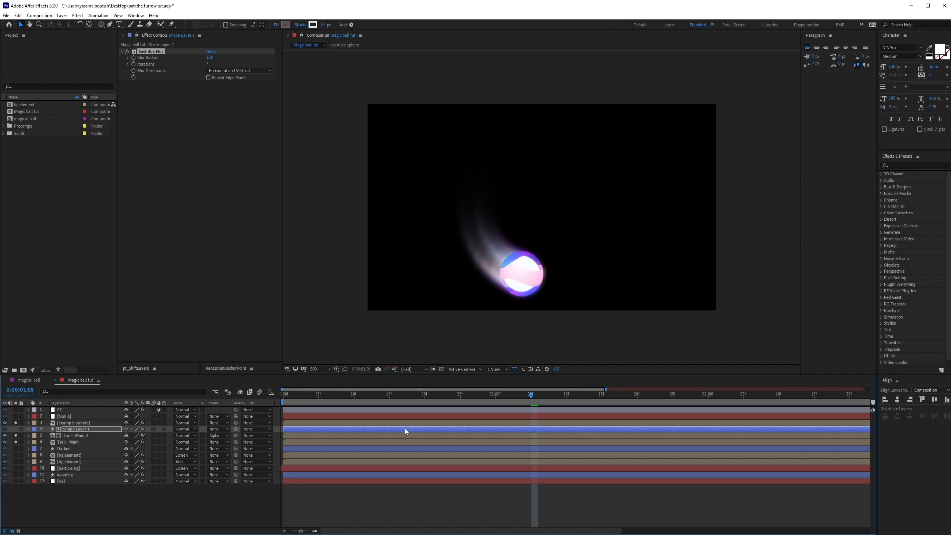
{"action": "left_click", "coordinate": [75, 436]}
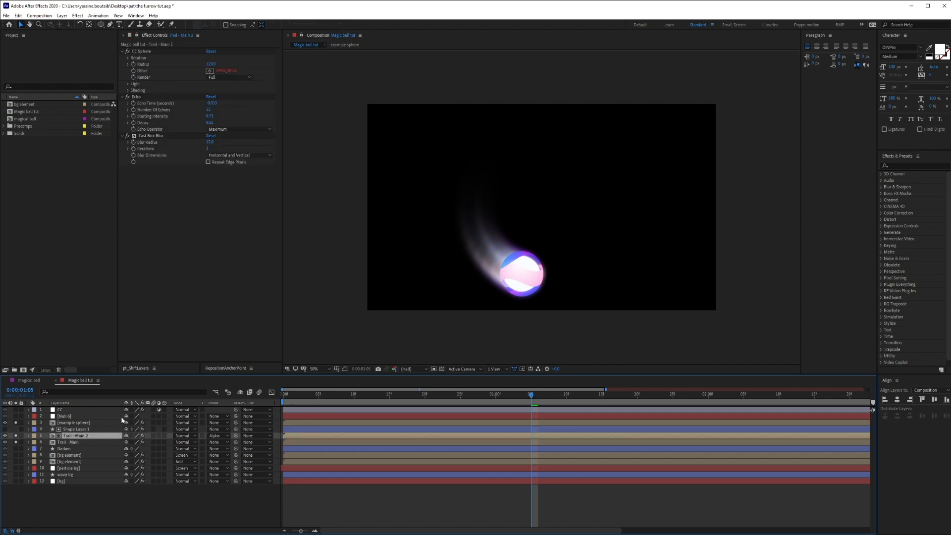
{"action": "left_click_drag", "start_coordinate": [278, 395], "coordinate": [563, 454]}
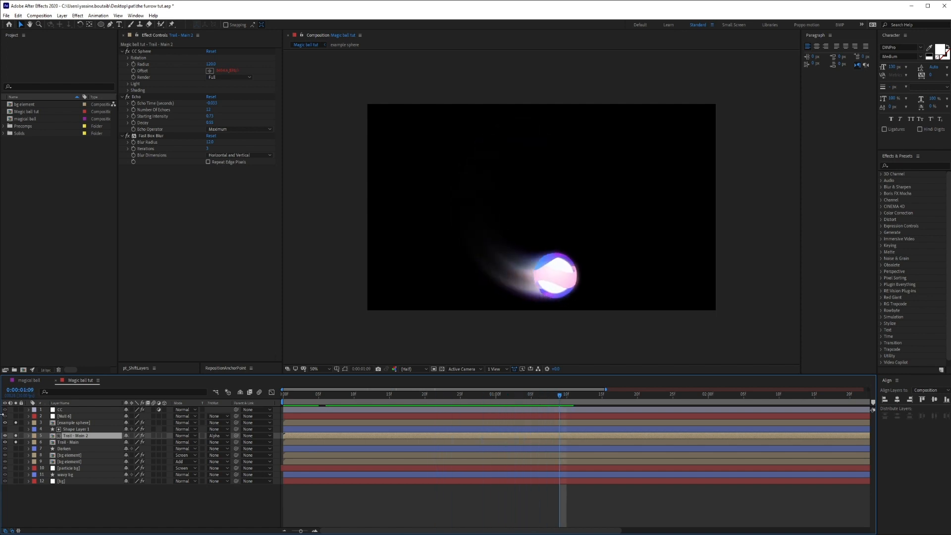
{"action": "left_click", "coordinate": [16, 423]}
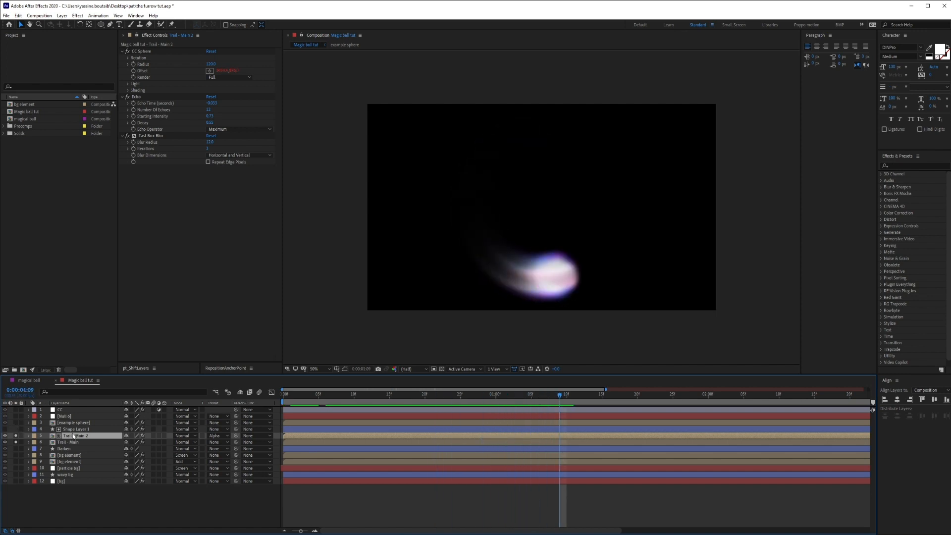
{"action": "left_click", "coordinate": [16, 442]}
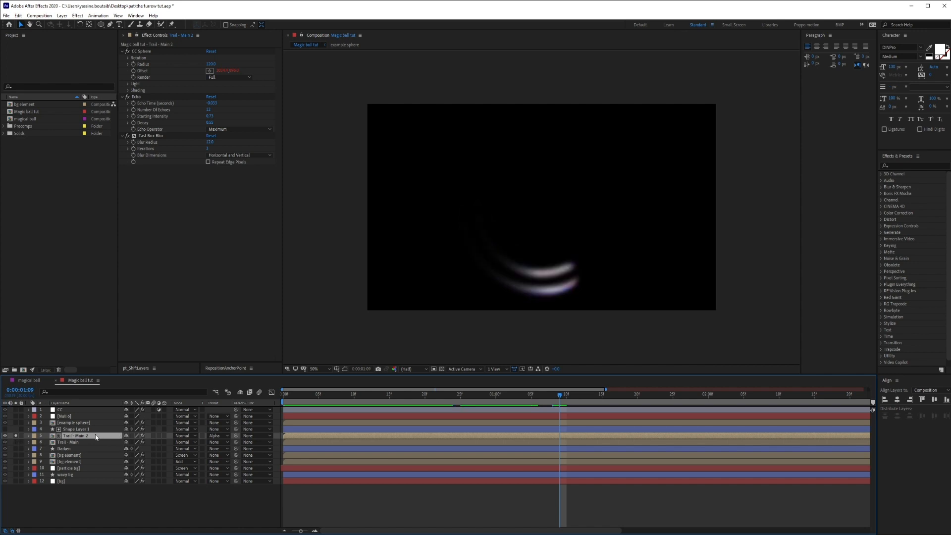
Apply the Turbulent Displace effect to the Trail - Main 2 layer.
{"action": "key", "text": "ctrl+space"}
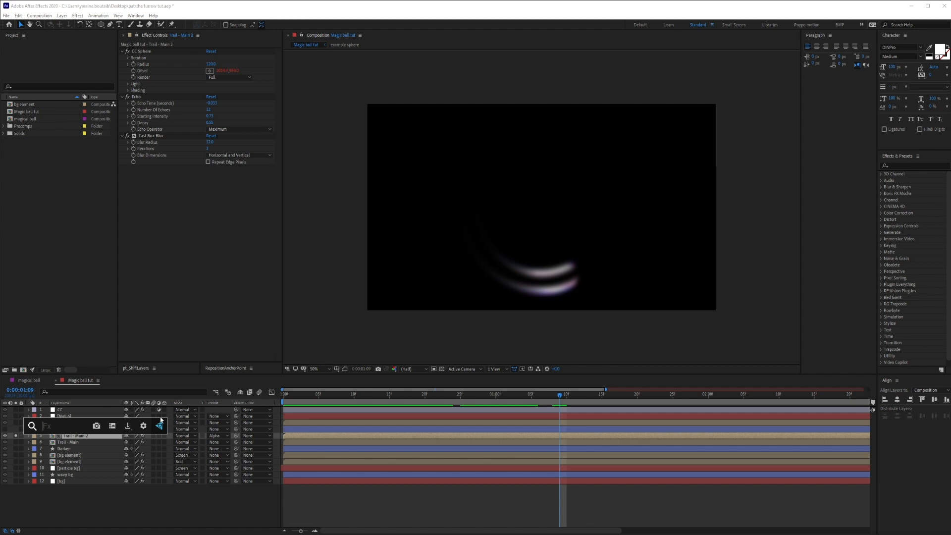
{"action": "type", "text": "turbu"}
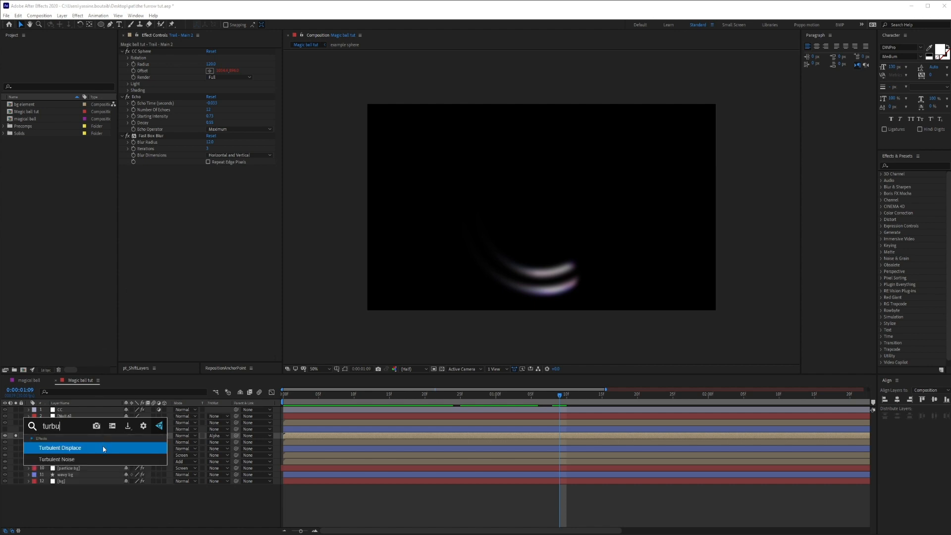
{"action": "left_click", "coordinate": [103, 449]}
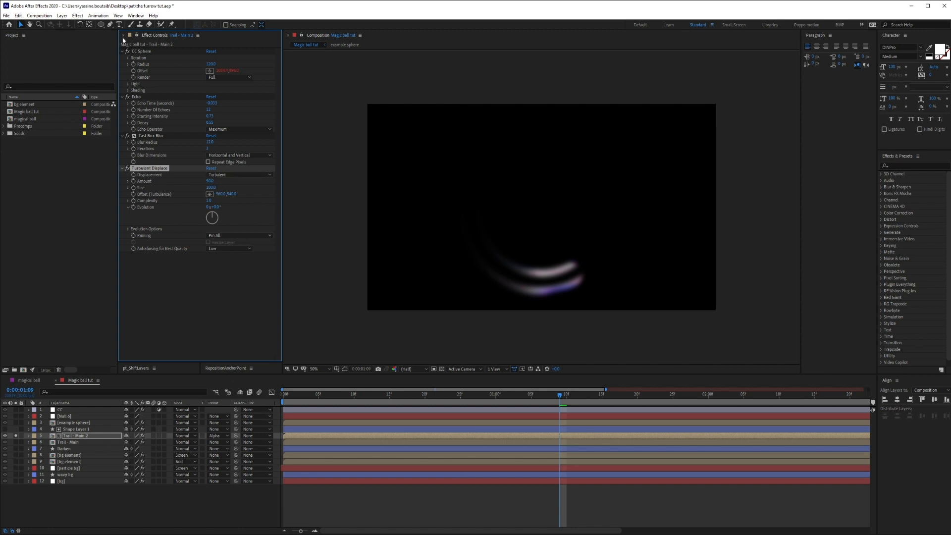
Disable the Fast Box Blur and Echo effects on Trail - Main 2 and preview the displacement along the ball's path.
{"action": "left_click", "coordinate": [127, 136]}
{"action": "left_click", "coordinate": [127, 97]}
{"action": "left_click", "coordinate": [127, 97]}
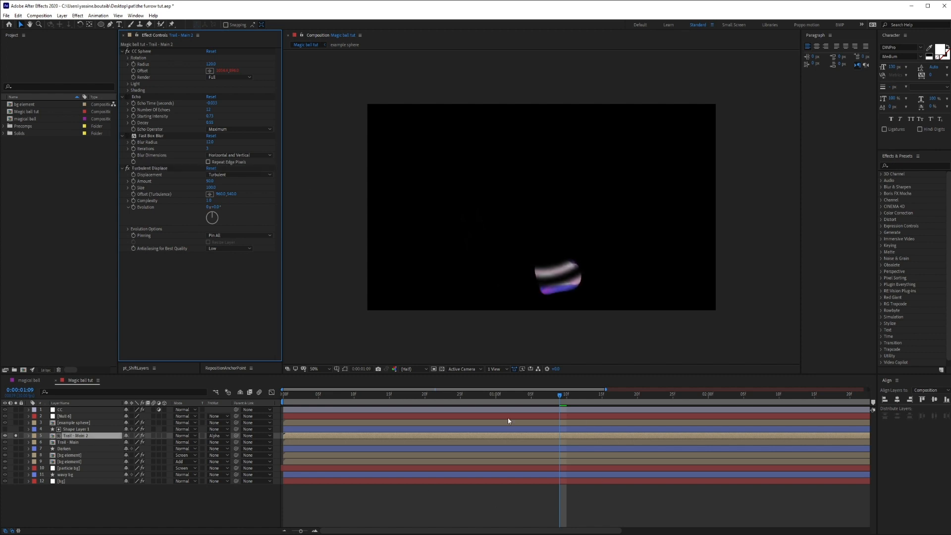
{"action": "left_click", "coordinate": [290, 398]}
{"action": "key", "text": "space"}
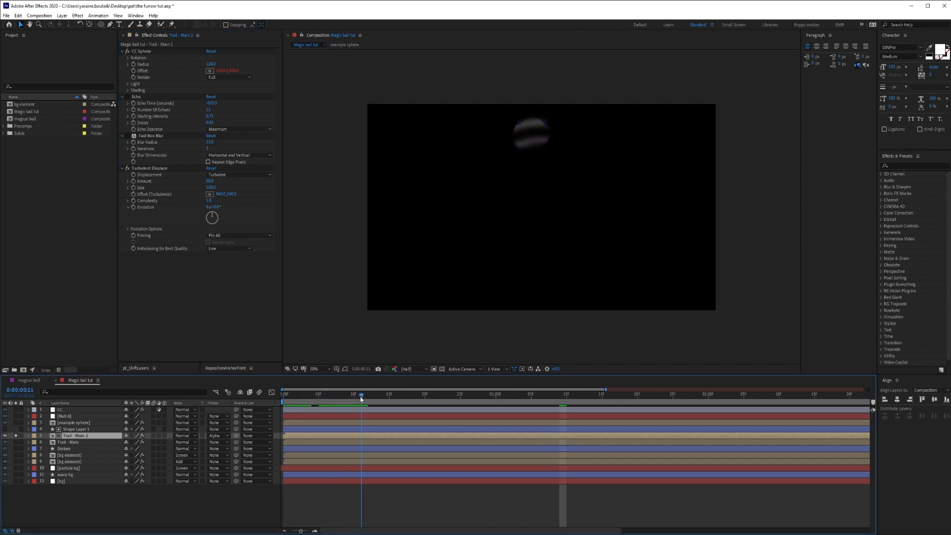
{"action": "left_click_drag", "start_coordinate": [581, 416], "coordinate": [482, 405]}
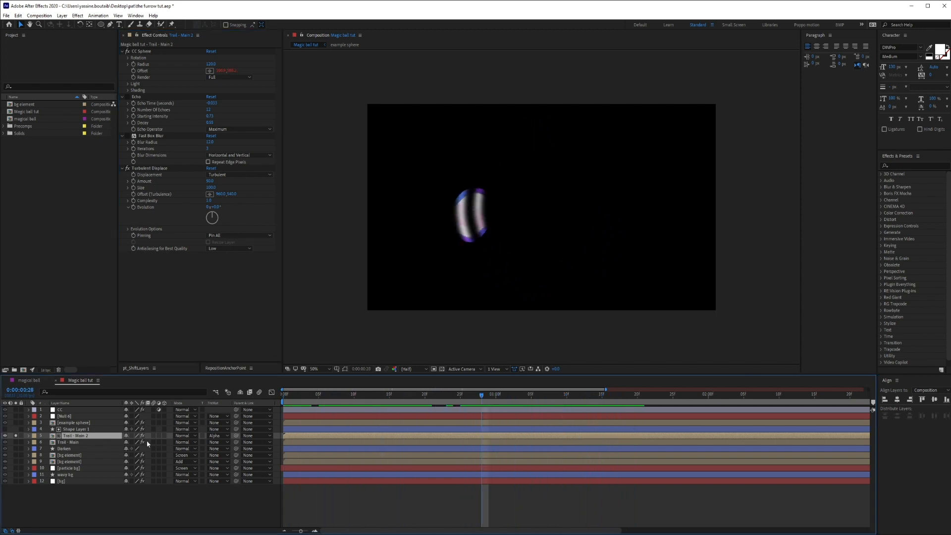
Set the track matte of Trail - Main 2 to None and preview the displaced ball in motion.
{"action": "left_click", "coordinate": [209, 439]}
{"action": "left_click", "coordinate": [223, 444]}
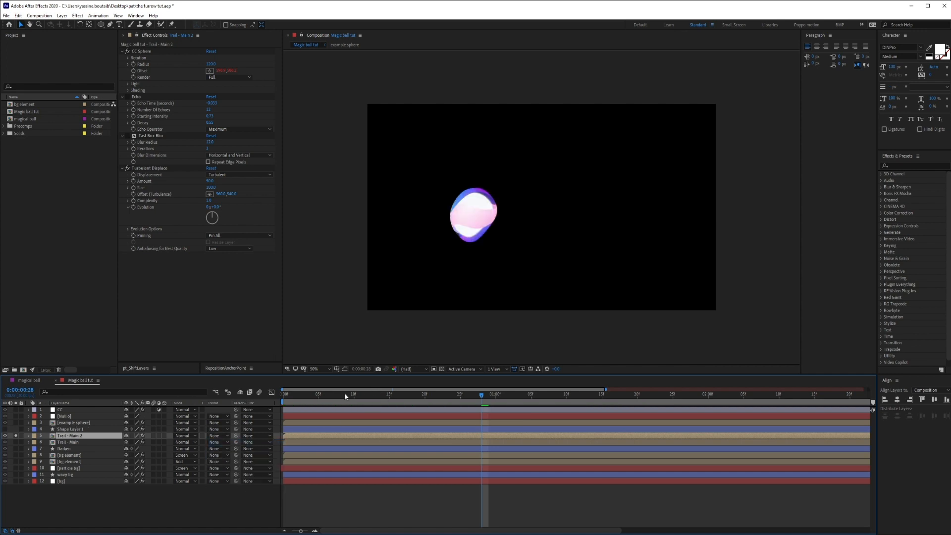
{"action": "left_click_drag", "start_coordinate": [389, 393], "coordinate": [708, 407]}
{"action": "key", "text": "space"}
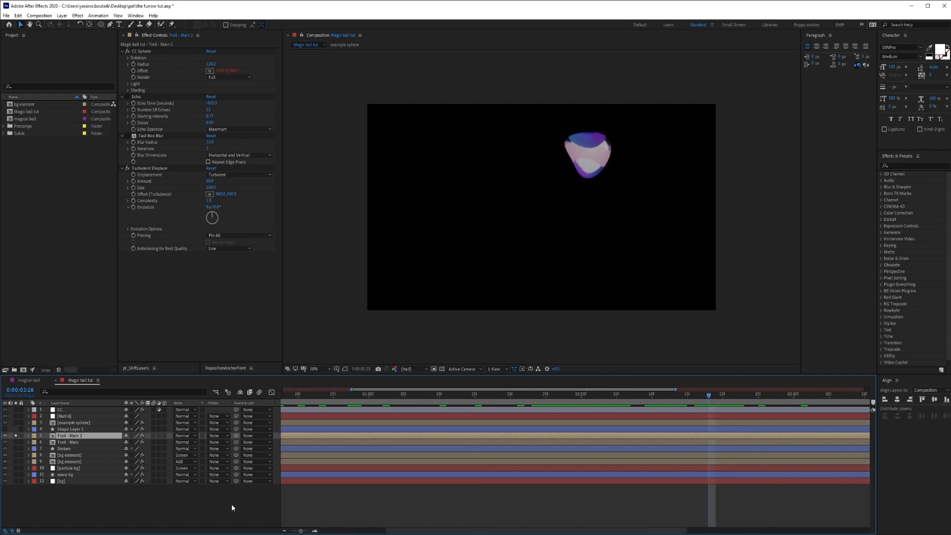
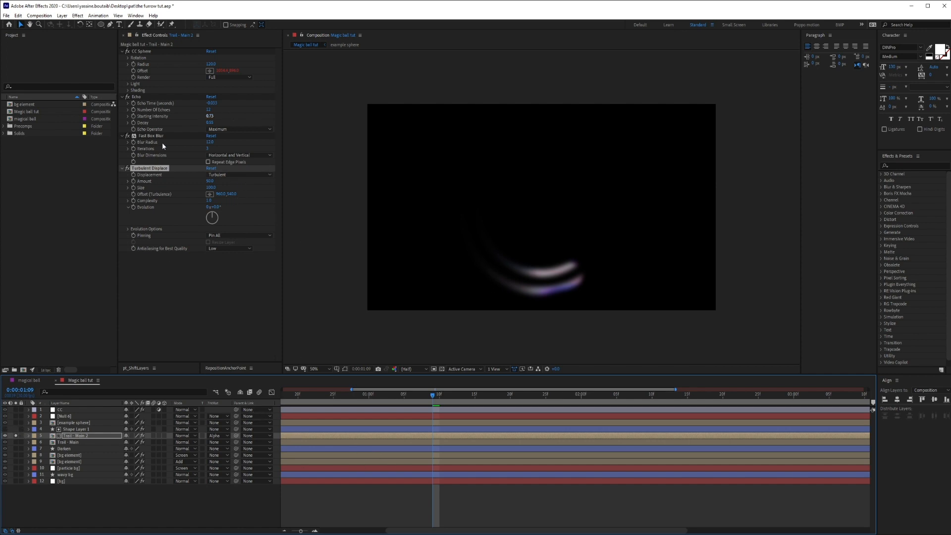
{"action": "left_click", "coordinate": [147, 136], "text": "ctrl"}
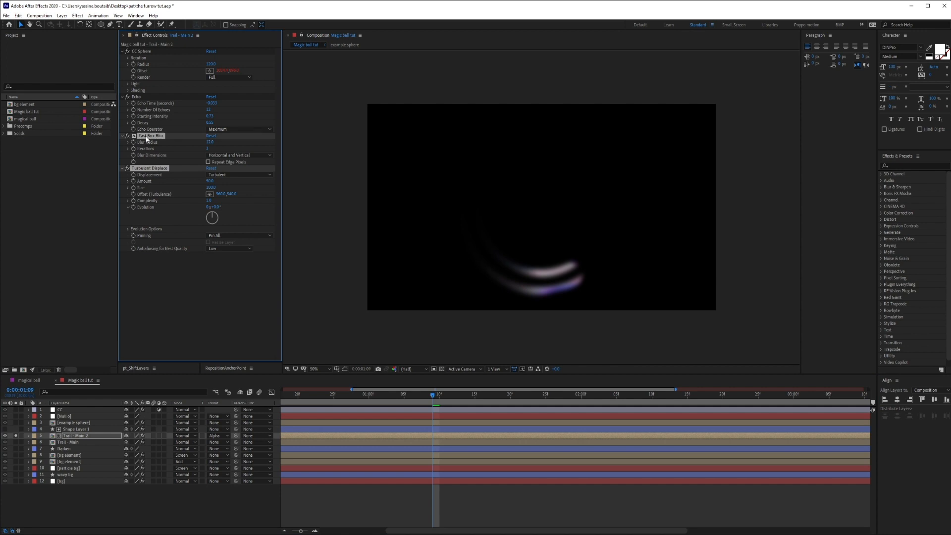
{"action": "key", "text": "Delete"}
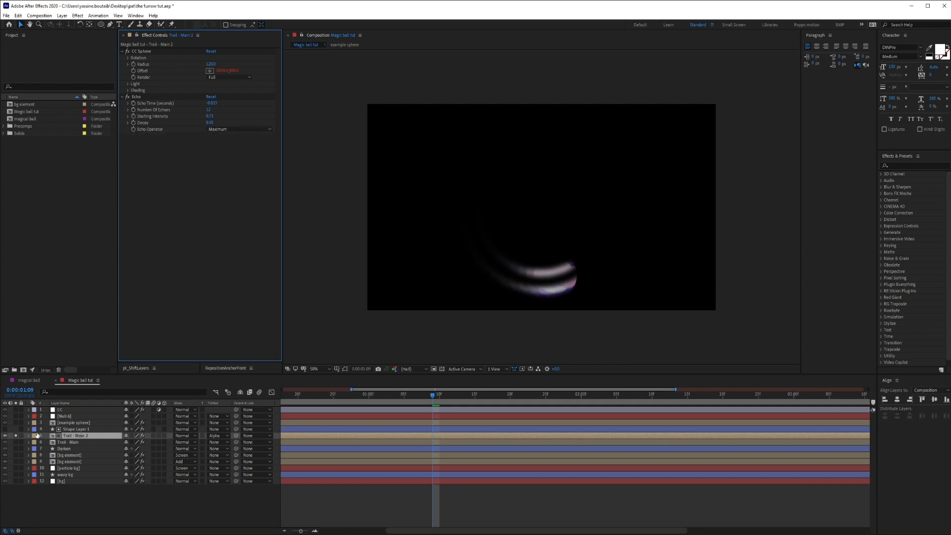
{"action": "left_click", "coordinate": [70, 428]}
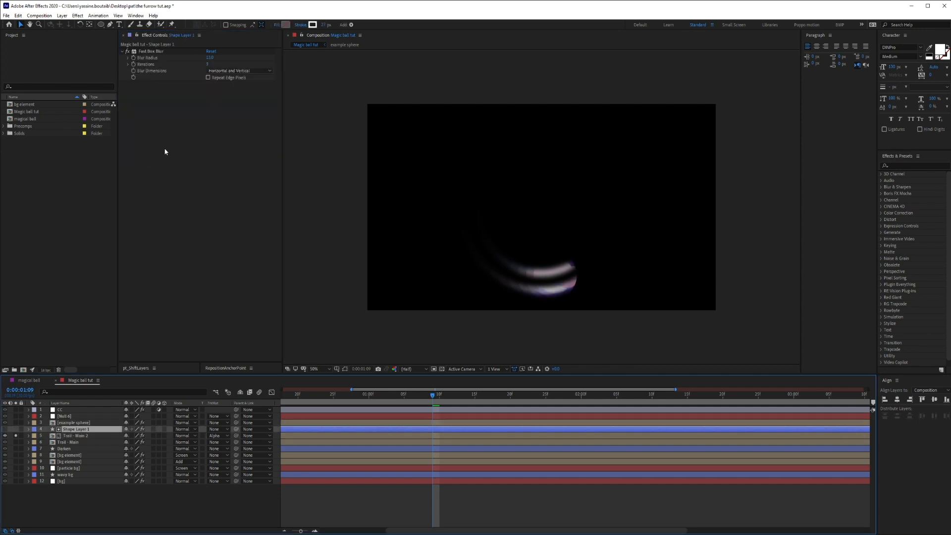
{"action": "left_click", "coordinate": [166, 158]}
{"action": "key", "text": "ctrl+z"}
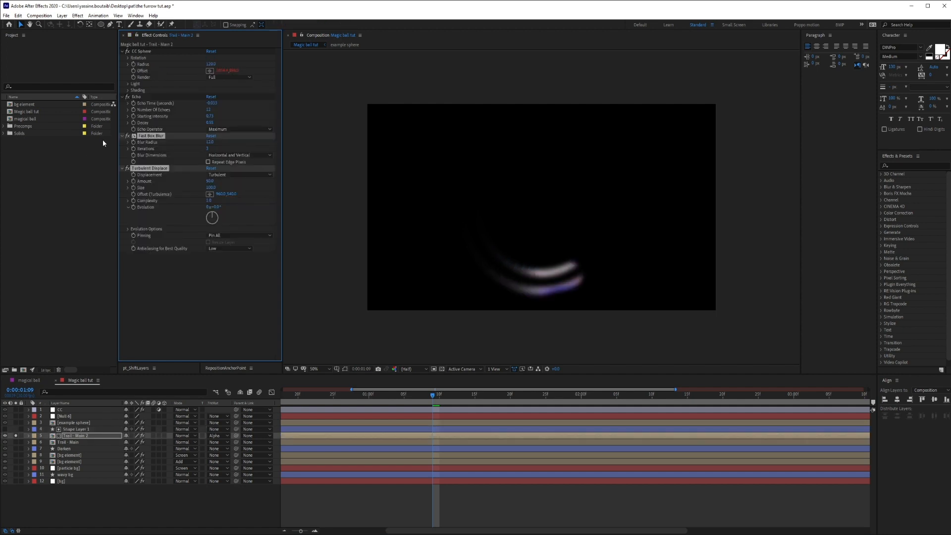
Move the Turbulent Displace effect from Trail - Main 2 to its ring matte, Shape Layer 1.
{"action": "left_click", "coordinate": [160, 248]}
{"action": "left_click", "coordinate": [146, 169]}
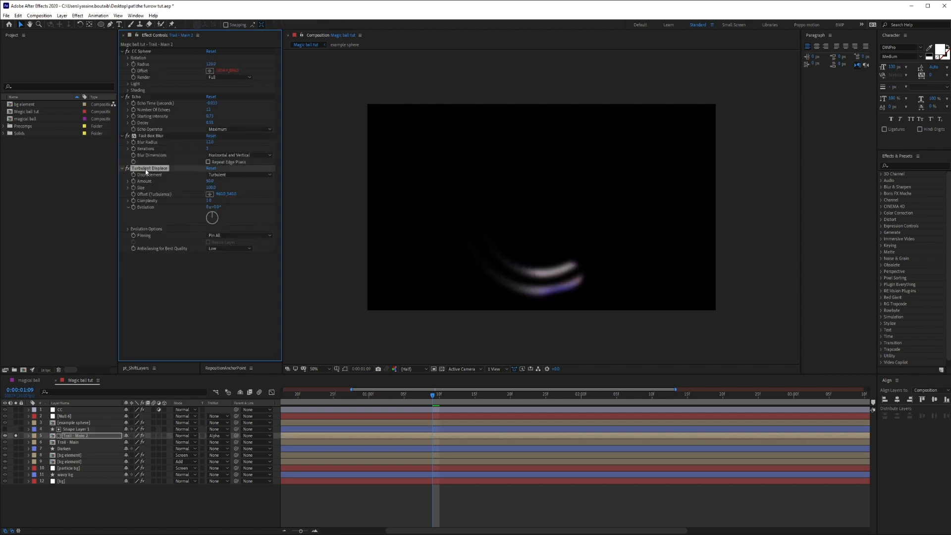
{"action": "key", "text": "Delete"}
{"action": "left_click", "coordinate": [84, 429]}
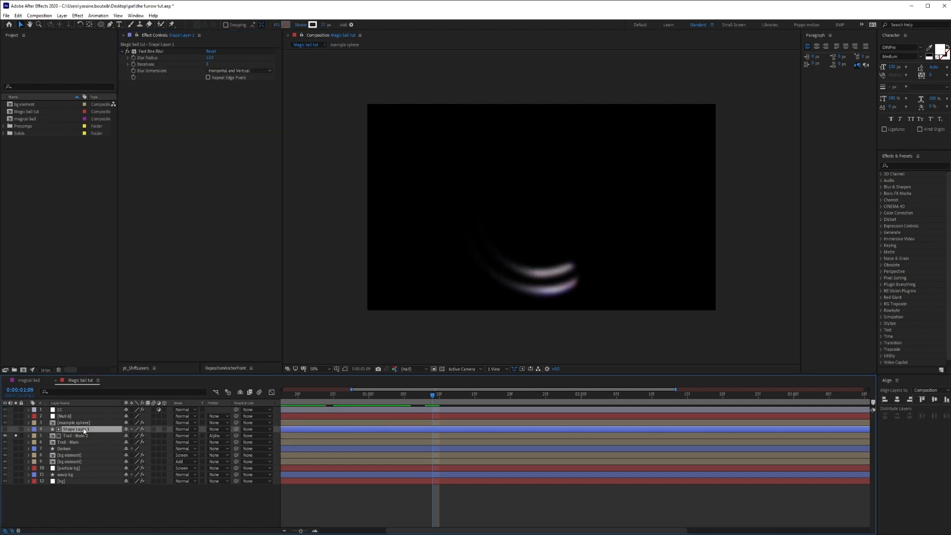
{"action": "key", "text": "ctrl+v"}
{"action": "left_click", "coordinate": [308, 494]}
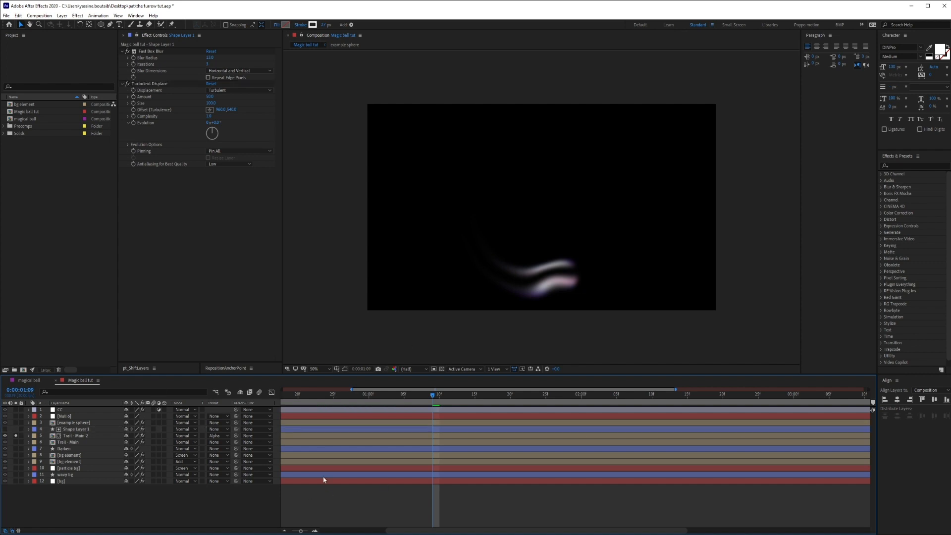
Preview the displaced streaks together with Trail - Main, and check them in the full scene with Trail - Main 2 off and on.
{"action": "left_click_drag", "start_coordinate": [297, 396], "coordinate": [237, 395]}
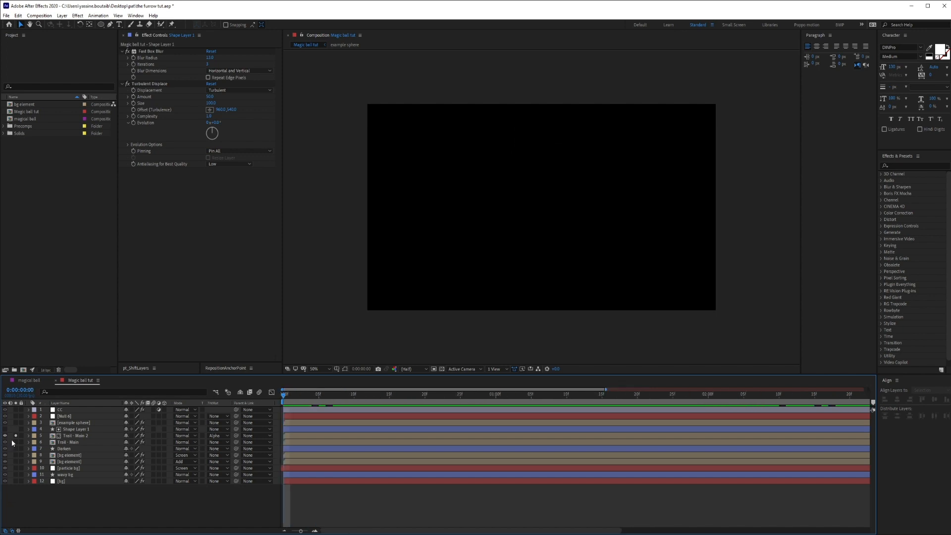
{"action": "left_click", "coordinate": [451, 442]}
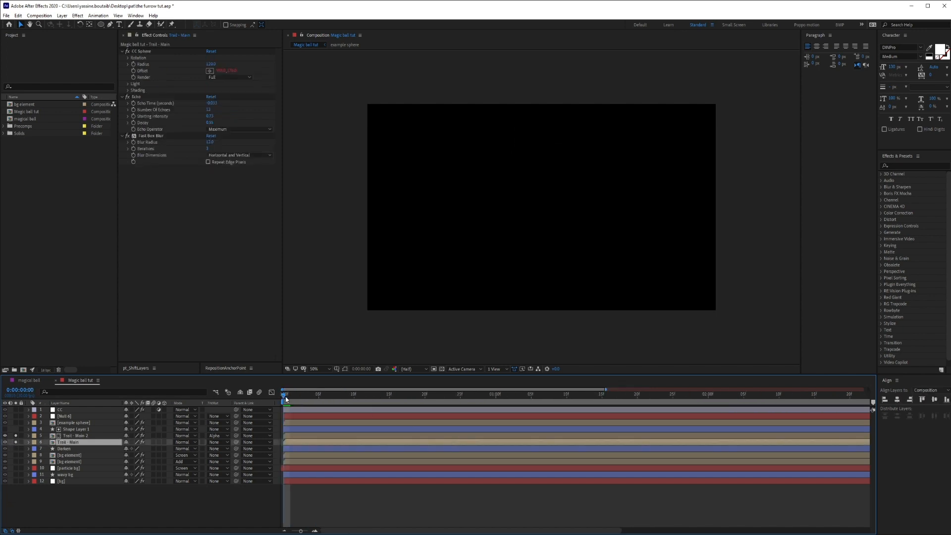
{"action": "key", "text": "space"}
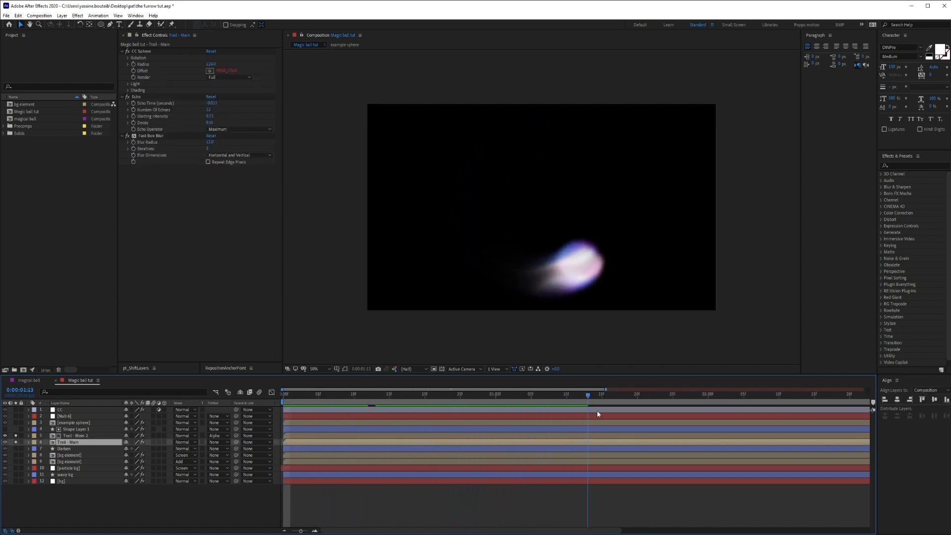
{"action": "left_click_drag", "start_coordinate": [545, 398], "coordinate": [573, 442]}
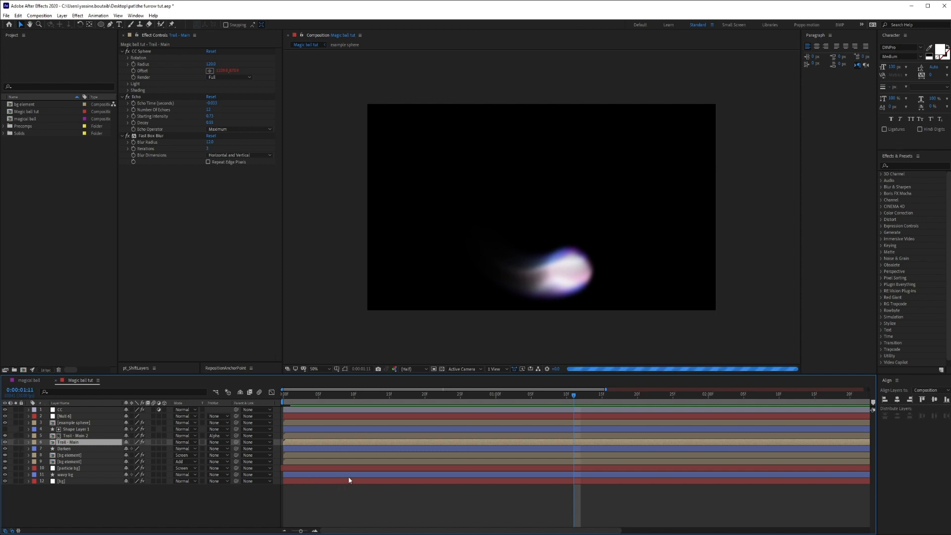
{"action": "left_click", "coordinate": [663, 503]}
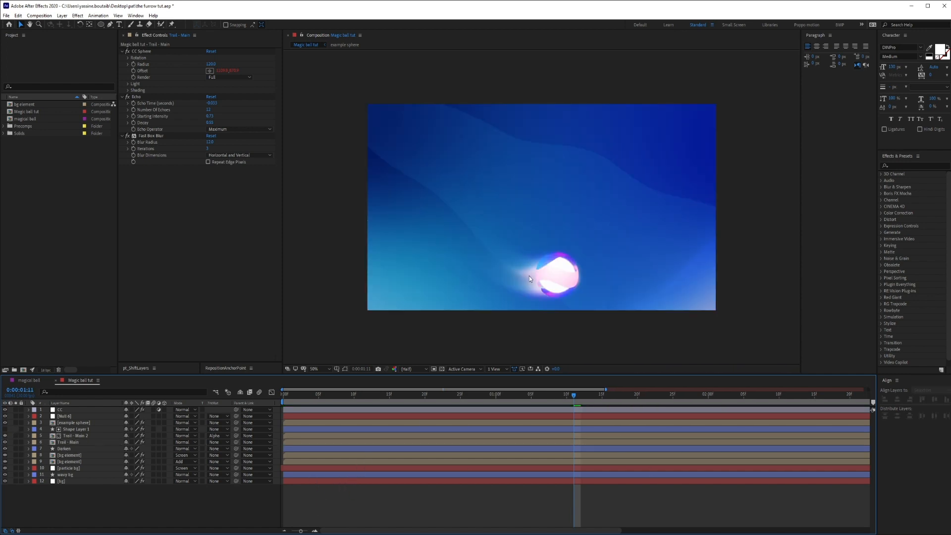
{"action": "left_click", "coordinate": [5, 436]}
{"action": "left_click", "coordinate": [5, 435]}
Duplicate Shape Layer 1 and Trail - Main 2 together and place the copies above the example sphere layer.
{"action": "left_click", "coordinate": [72, 435]}
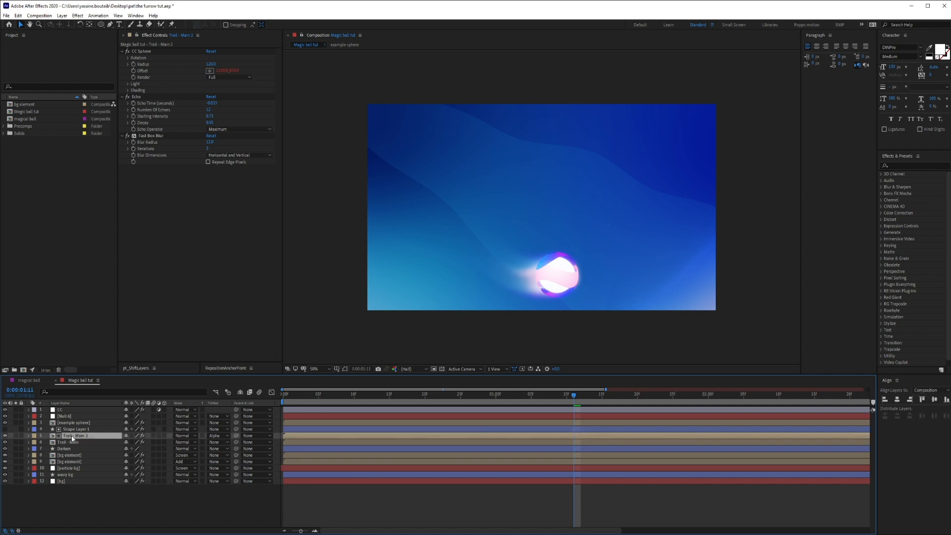
{"action": "left_click", "coordinate": [75, 429], "text": "shift"}
{"action": "key", "text": "ctrl+d"}
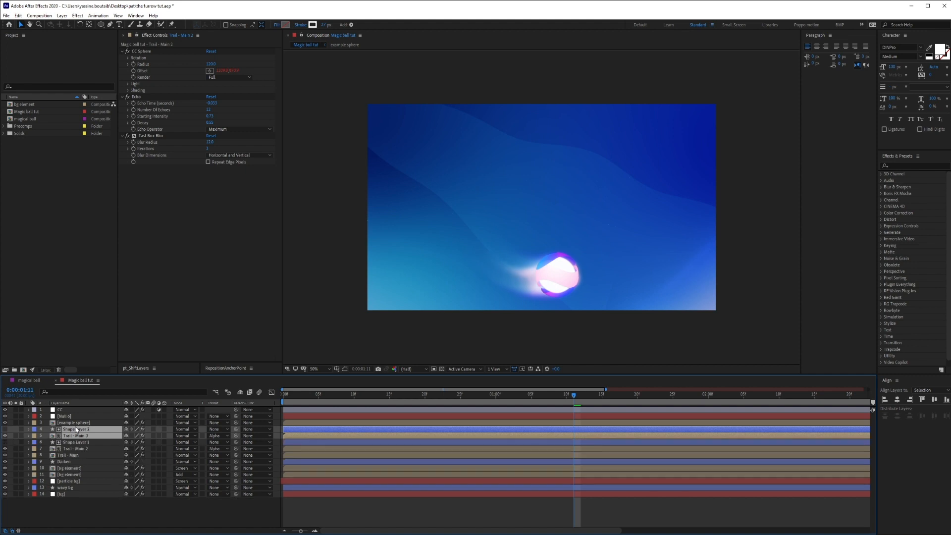
{"action": "left_click_drag", "start_coordinate": [77, 435], "coordinate": [74, 422]}
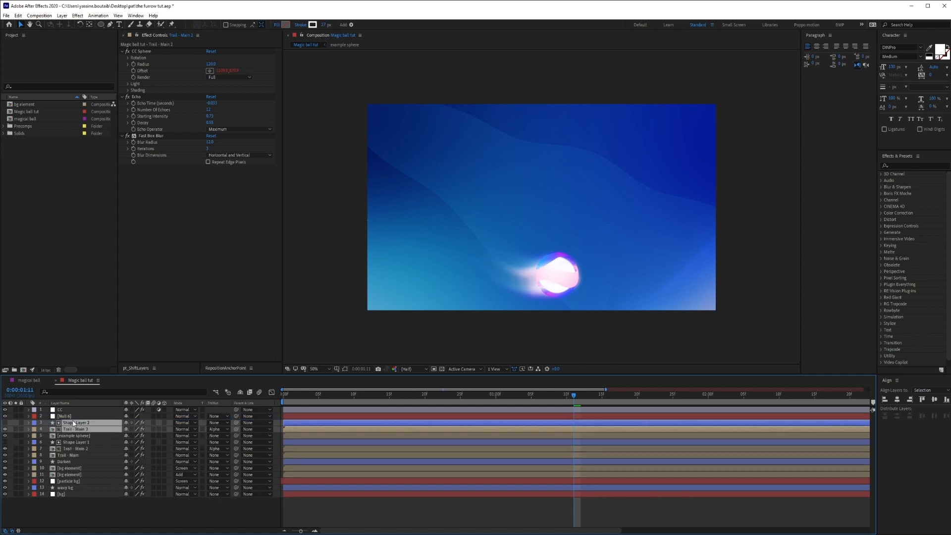
{"action": "left_click", "coordinate": [55, 503]}
Solo Trail - Main 3 and its matte Shape Layer 2, and show the layer controls in the viewer.
{"action": "left_click", "coordinate": [15, 430]}
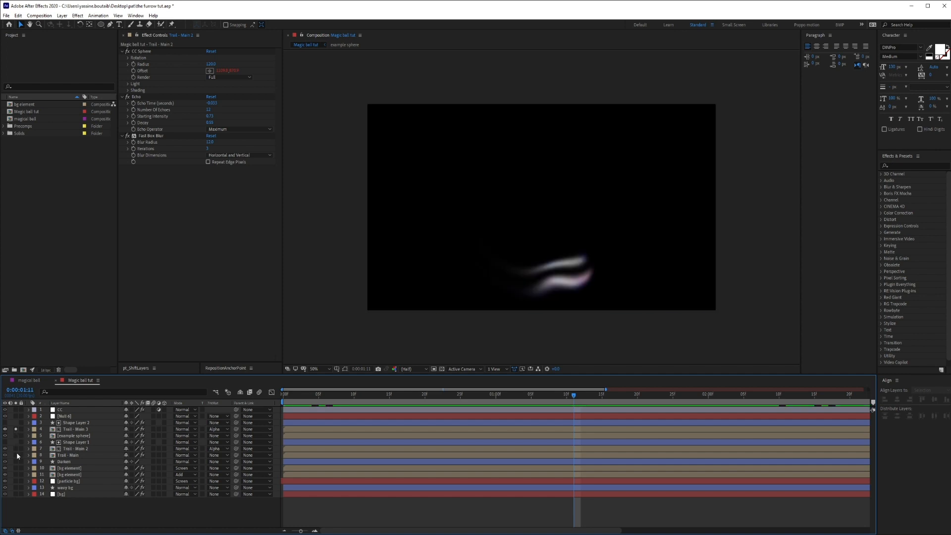
{"action": "left_click", "coordinate": [16, 449]}
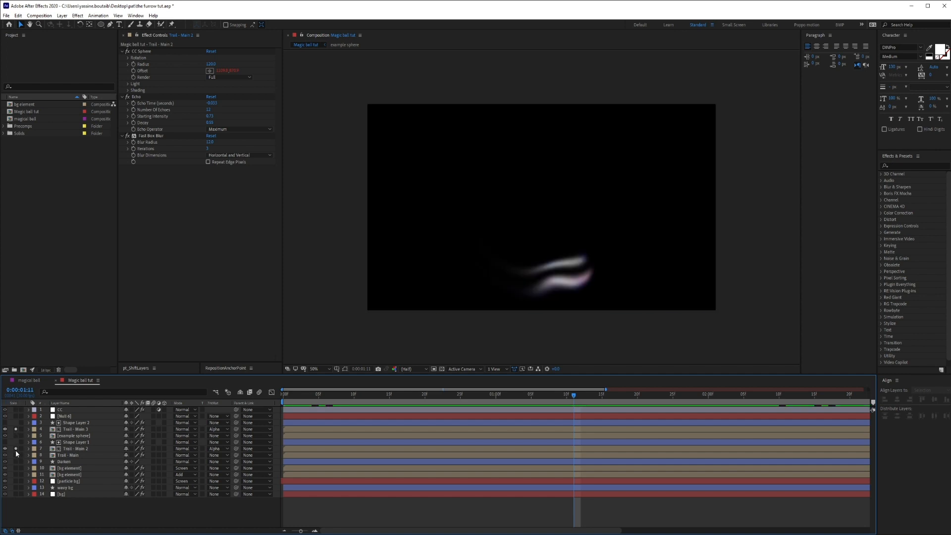
{"action": "left_click", "coordinate": [87, 424]}
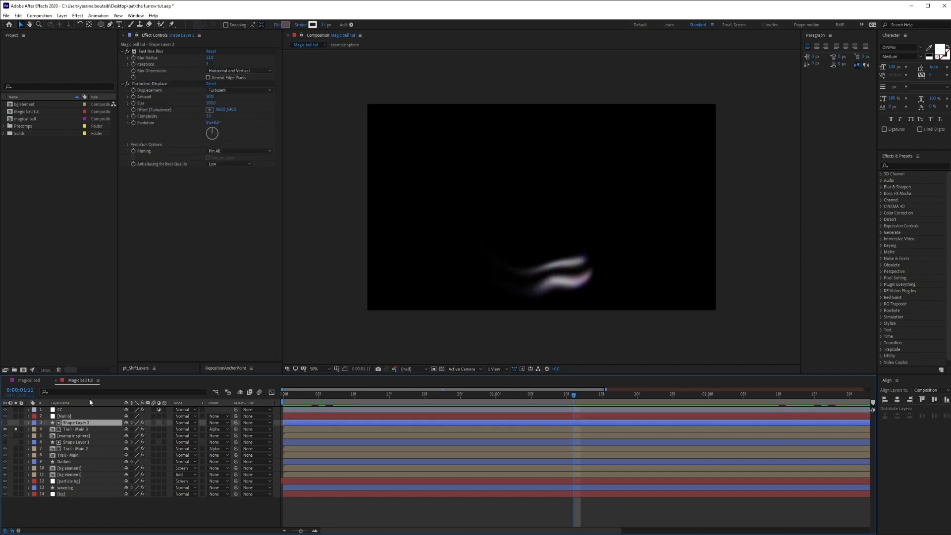
{"action": "left_click", "coordinate": [16, 422]}
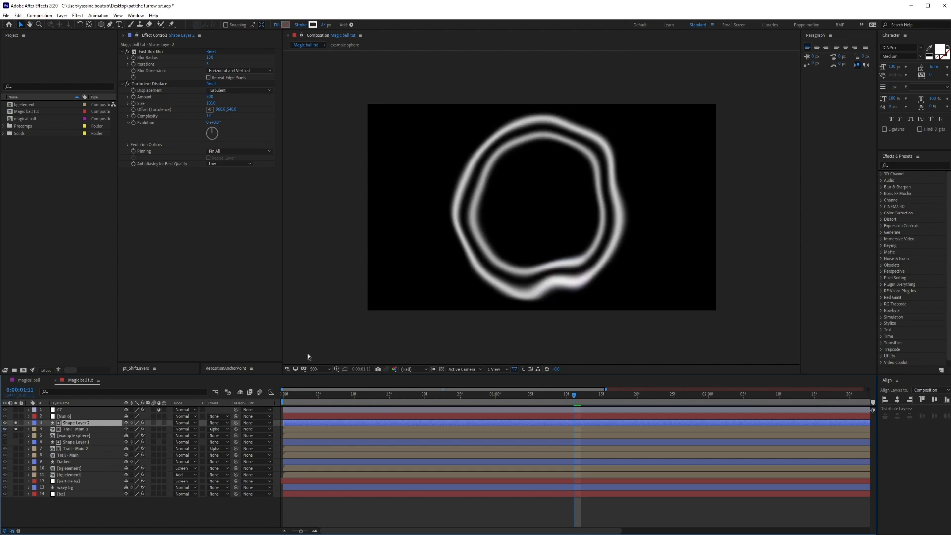
{"action": "key", "text": "ctrl+shift+h"}
Enlarge the outer ellipse of Shape Layer 2 slightly and make its stroke much thinner.
{"action": "double_click", "coordinate": [563, 270]}
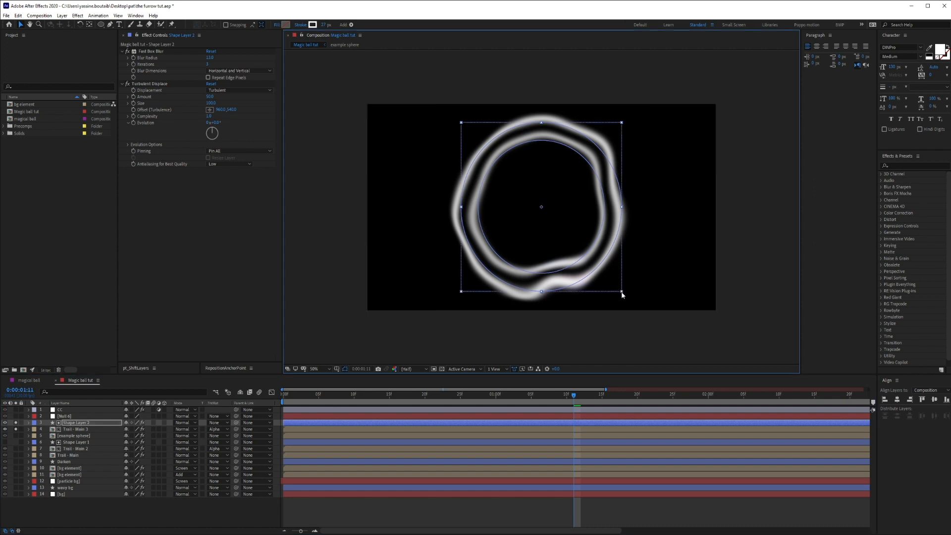
{"action": "left_click_drag", "start_coordinate": [621, 291], "coordinate": [626, 296]}
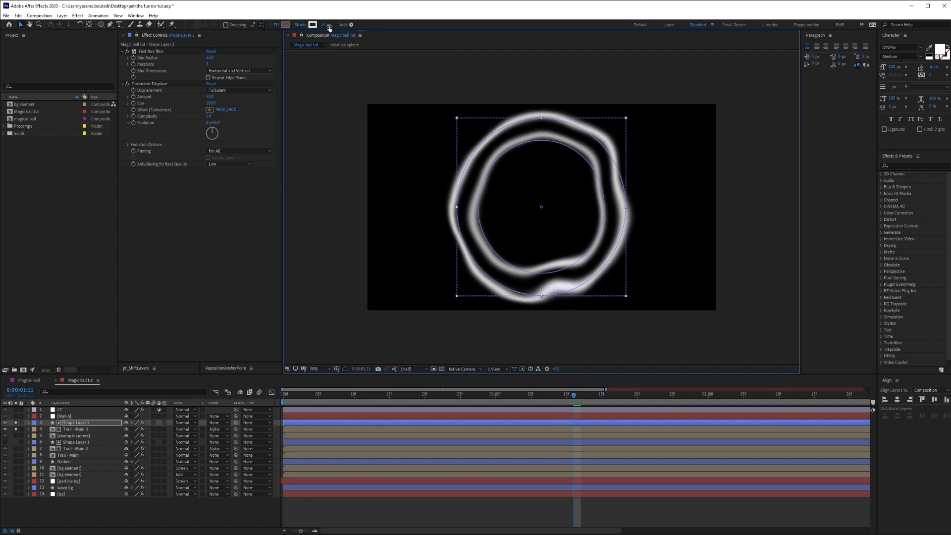
{"action": "left_click_drag", "start_coordinate": [326, 27], "coordinate": [311, 26]}
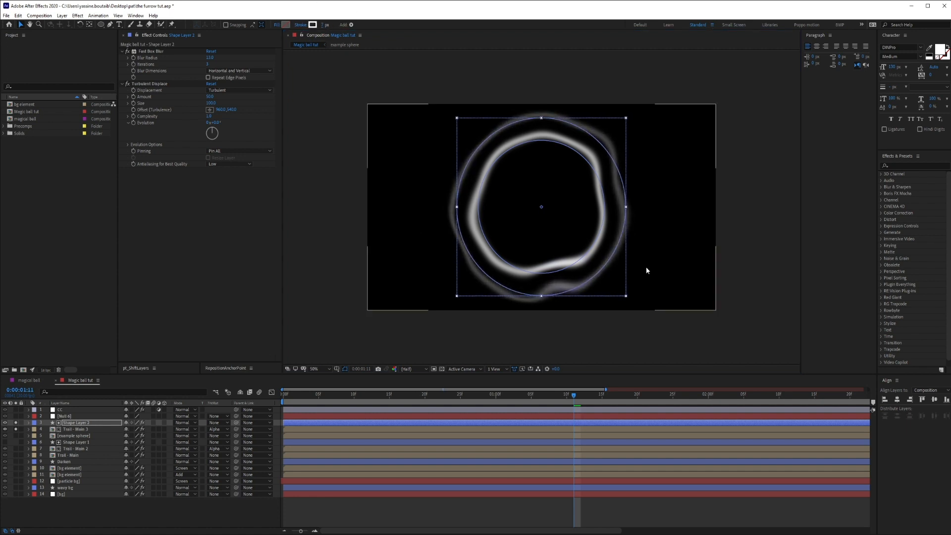
{"action": "left_click", "coordinate": [590, 249]}
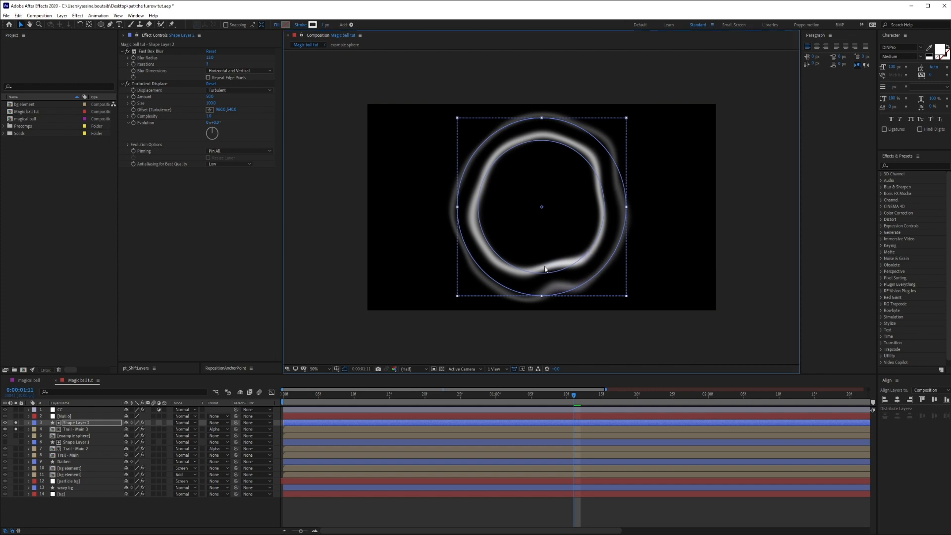
Select Ellipse 1 in the contents of Shape Layer 2 and shrink this inner ring slightly.
{"action": "left_click", "coordinate": [28, 423]}
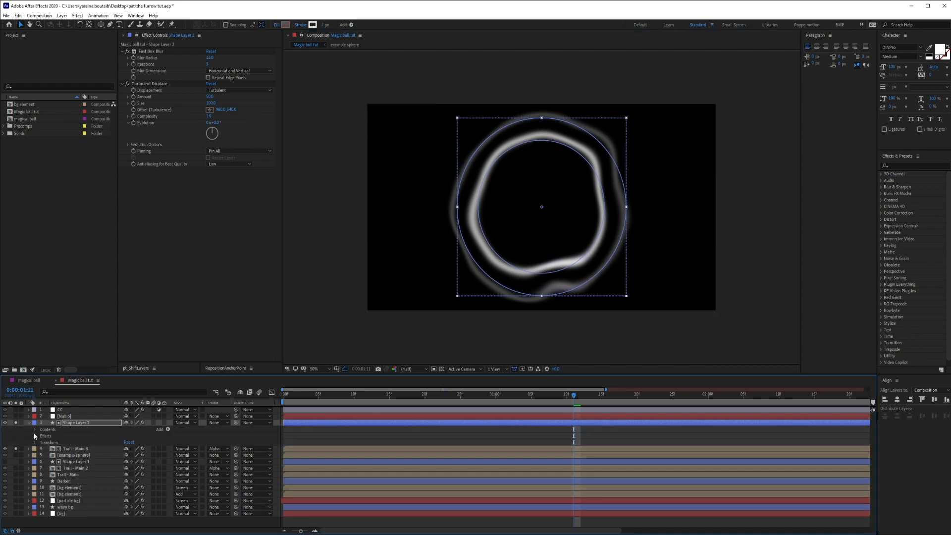
{"action": "left_click", "coordinate": [35, 430]}
{"action": "left_click", "coordinate": [63, 444]}
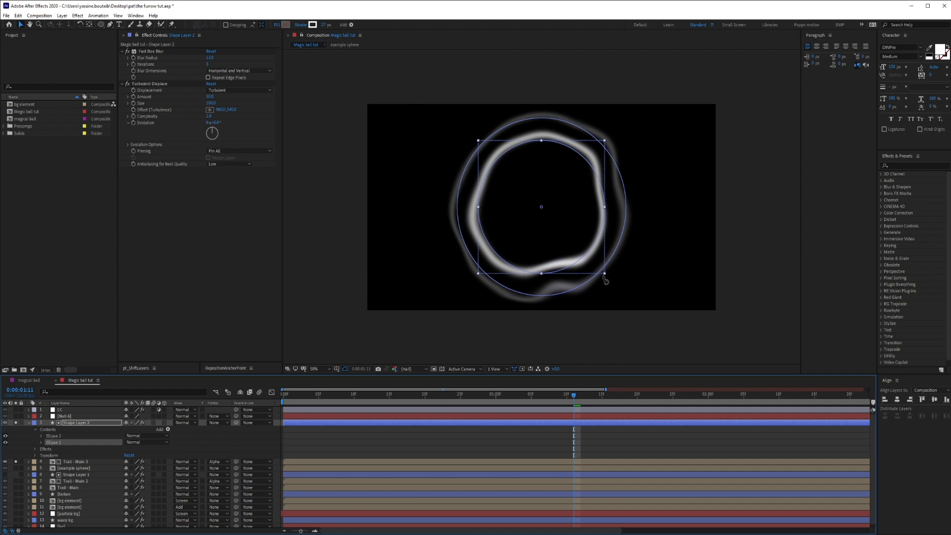
{"action": "left_click_drag", "start_coordinate": [604, 272], "coordinate": [600, 270]}
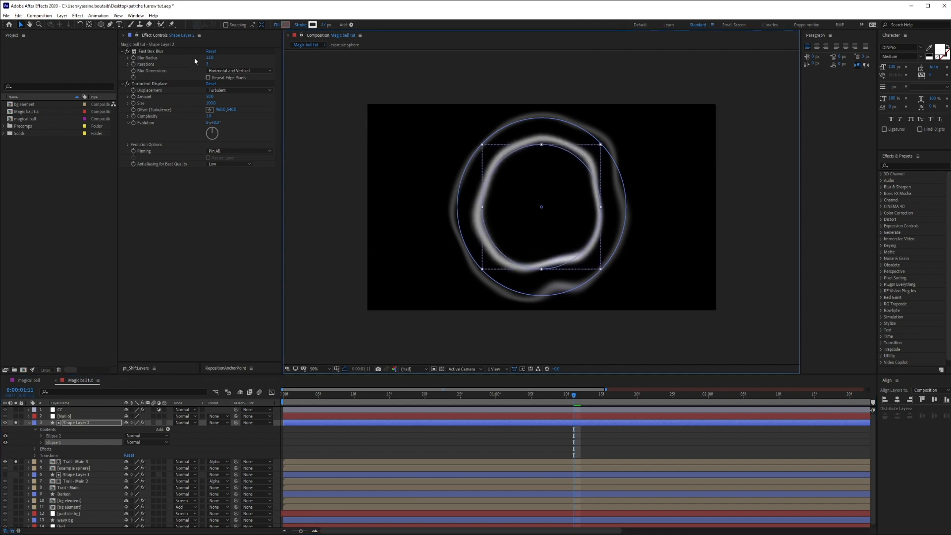
Raise the evolution and complexity of Shape Layer 2's Turbulent Displace, then hide the matte layer again.
{"action": "left_click_drag", "start_coordinate": [217, 122], "coordinate": [270, 140]}
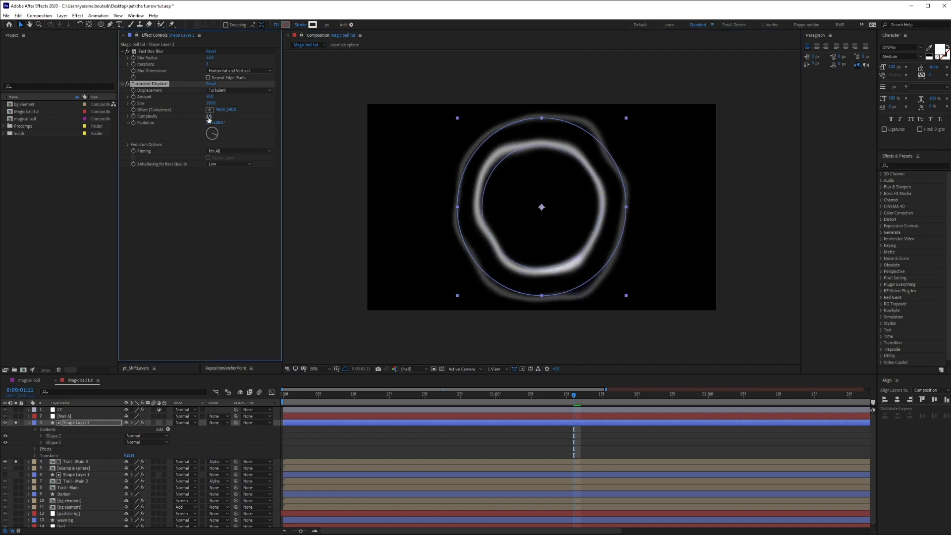
{"action": "left_click_drag", "start_coordinate": [209, 117], "coordinate": [239, 122]}
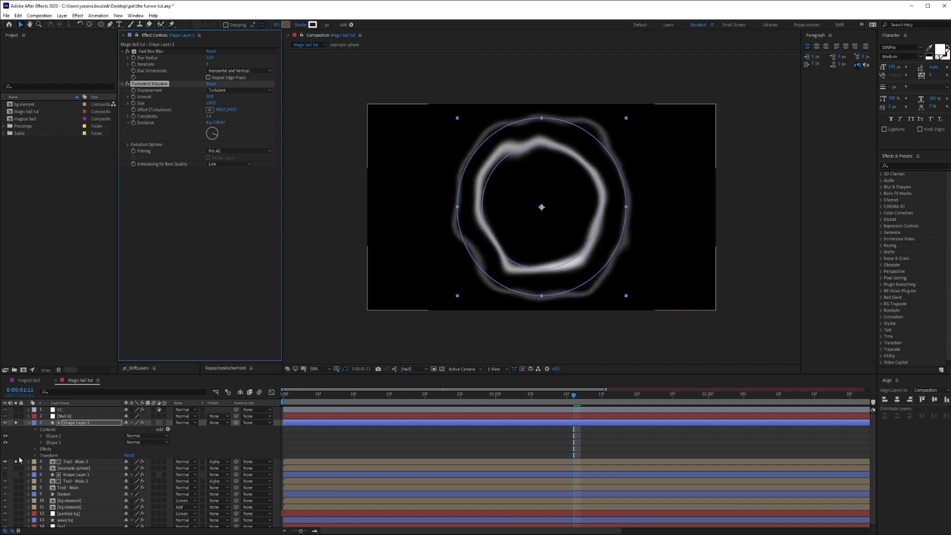
{"action": "left_click", "coordinate": [5, 422]}
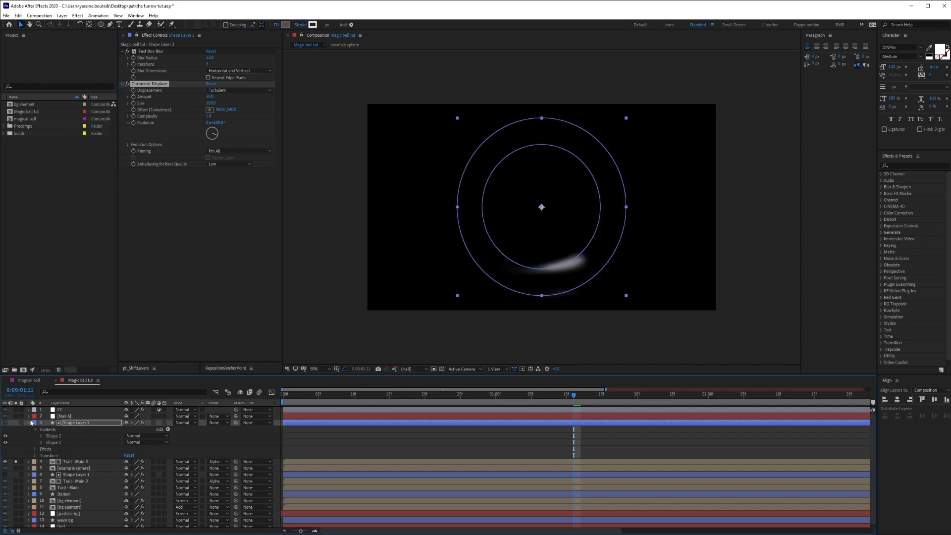
{"action": "left_click", "coordinate": [28, 422]}
{"action": "left_click", "coordinate": [350, 522]}
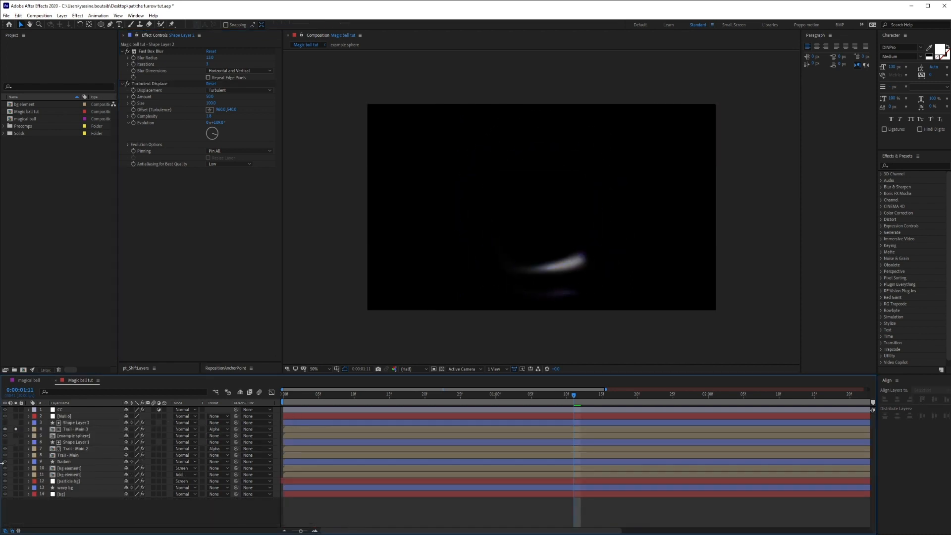
Compare the Trail - Main 3 streaks with Trail - Main 2 briefly soloed, then scrub through the new streaks' motion.
{"action": "left_click", "coordinate": [16, 448]}
{"action": "left_click", "coordinate": [16, 448]}
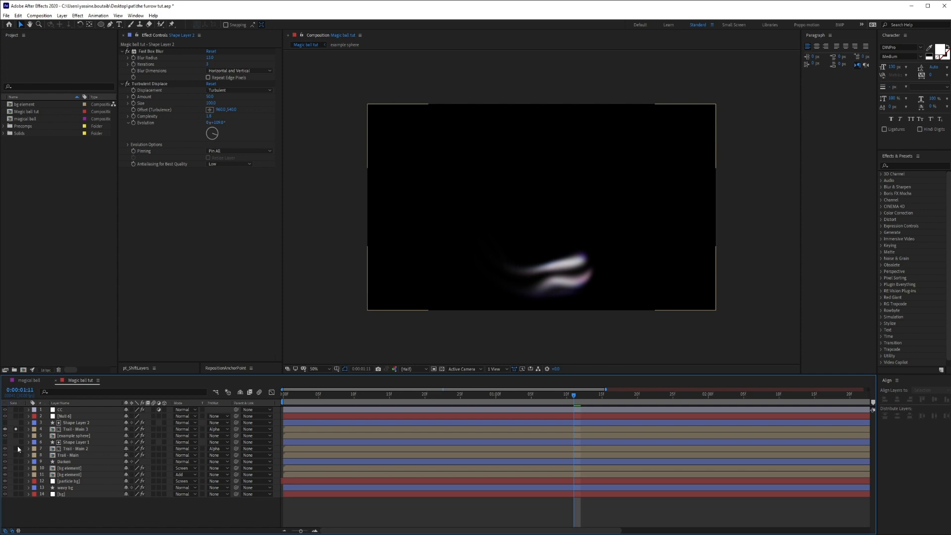
{"action": "left_click_drag", "start_coordinate": [286, 396], "coordinate": [553, 404]}
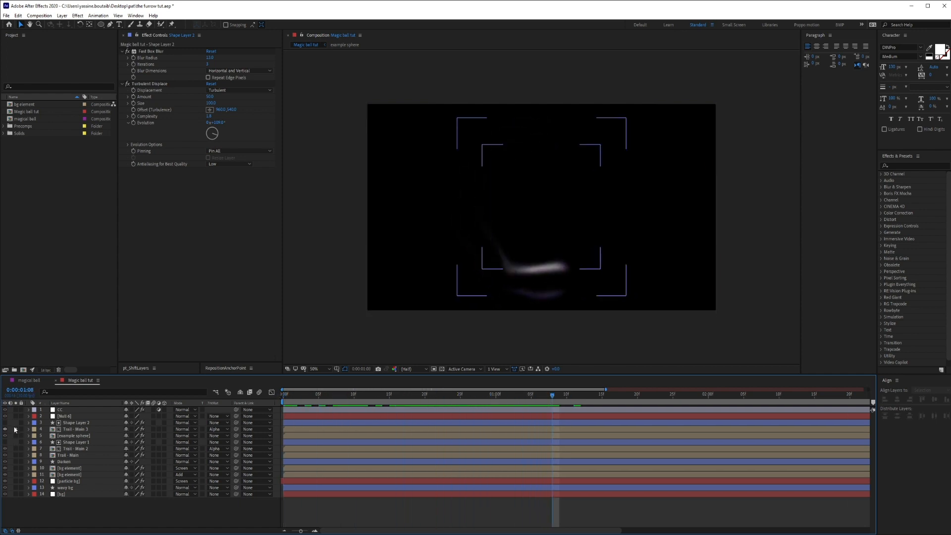
Unsolo Trail - Main 3 and preview the ball and its trail in the full scene at several points in time.
{"action": "left_click", "coordinate": [16, 429]}
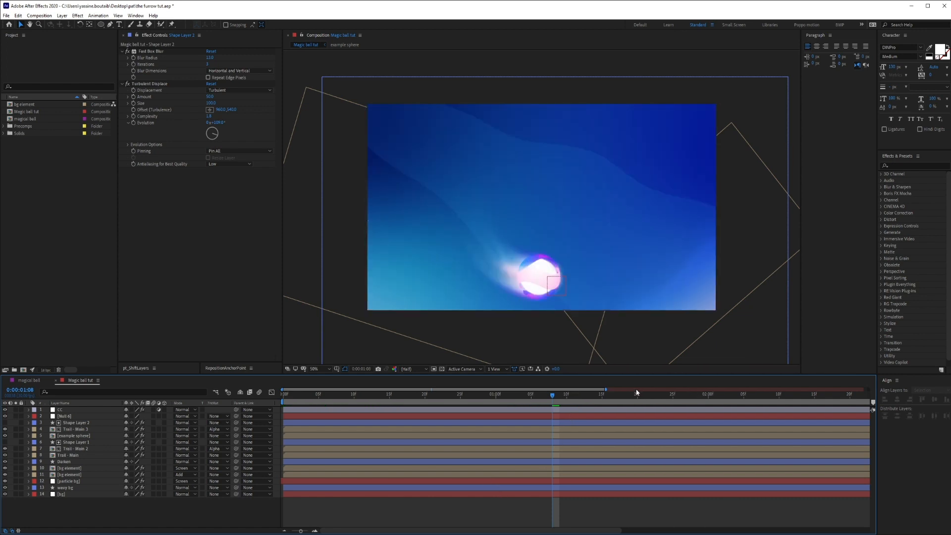
{"action": "left_click_drag", "start_coordinate": [301, 531], "coordinate": [292, 531]}
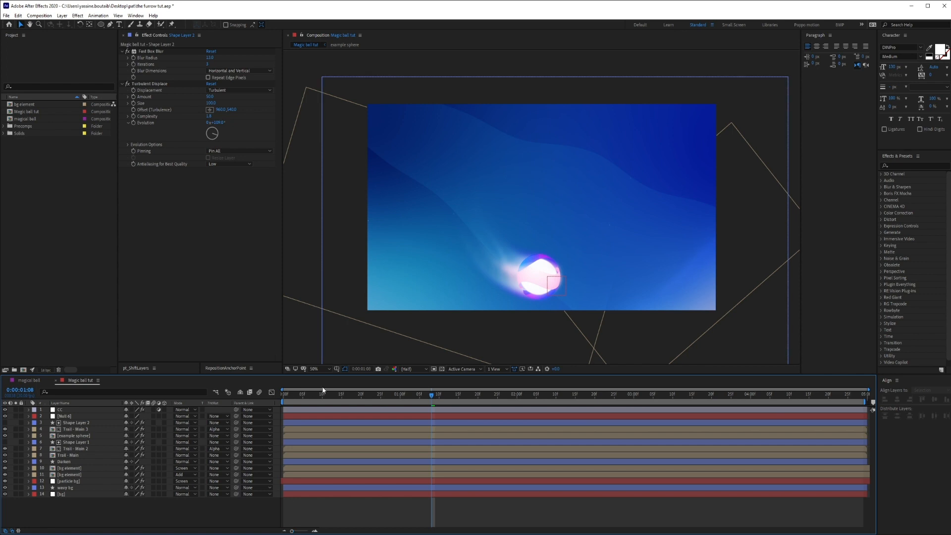
{"action": "left_click_drag", "start_coordinate": [293, 399], "coordinate": [451, 395]}
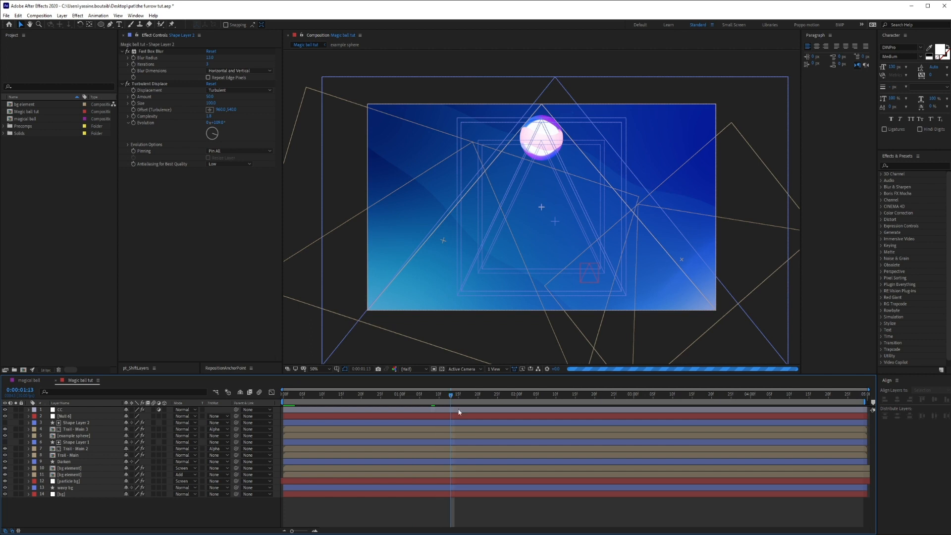
{"action": "left_click", "coordinate": [529, 396]}
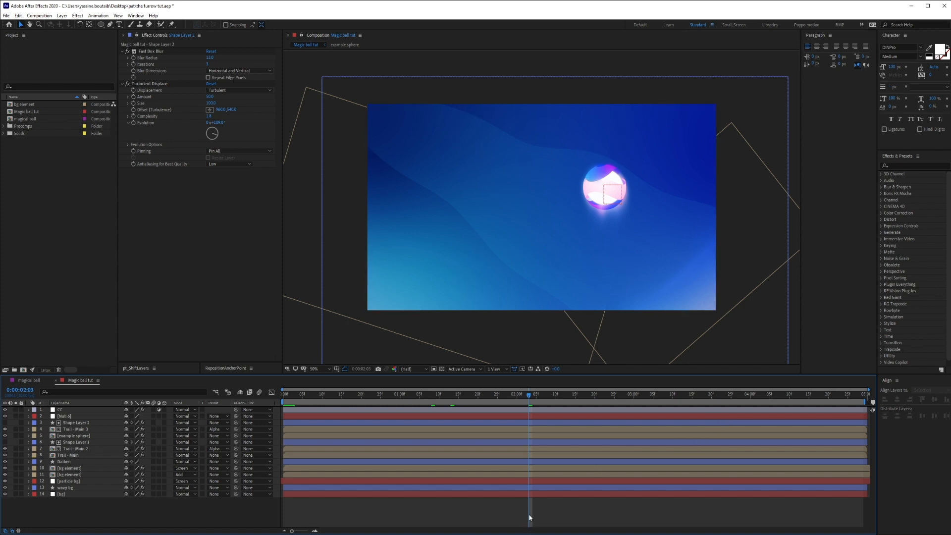
Save the project, then check the example sphere by briefly switching its visibility and solo state.
{"action": "key", "text": "ctrl+s"}
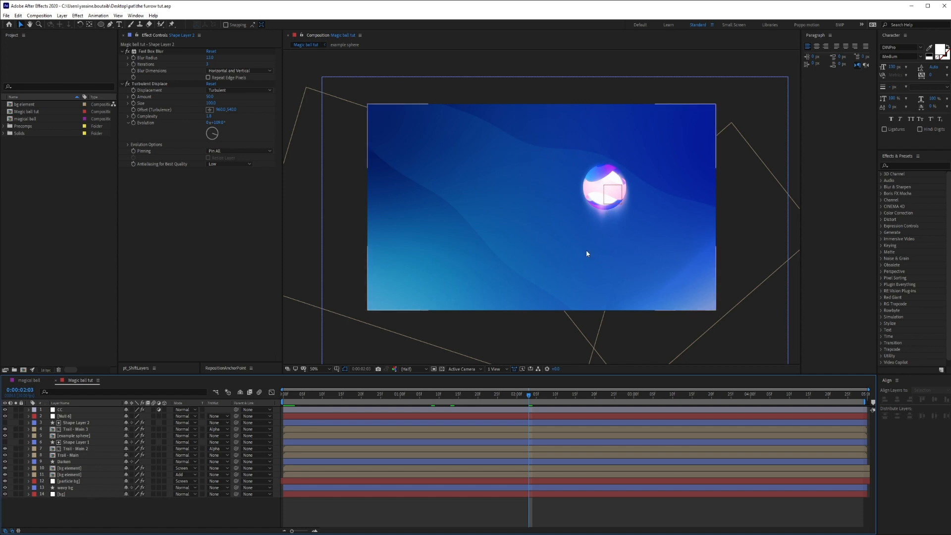
{"action": "left_click", "coordinate": [5, 435]}
{"action": "left_click", "coordinate": [5, 436]}
{"action": "left_click", "coordinate": [16, 435]}
{"action": "left_click", "coordinate": [17, 435]}
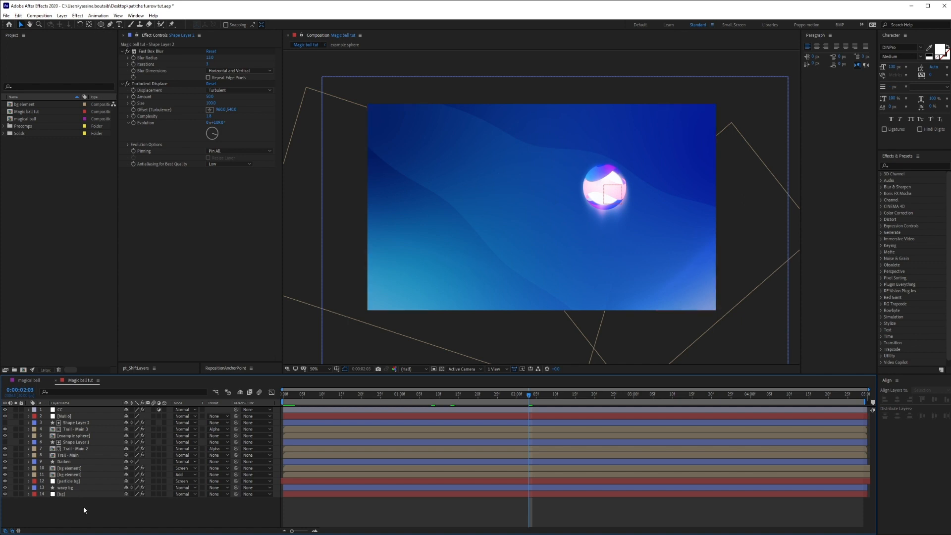
Create a white comp-size solid named "stroke follow path" and mask it with a circle centred in the composition.
{"action": "key", "text": "ctrl+y"}
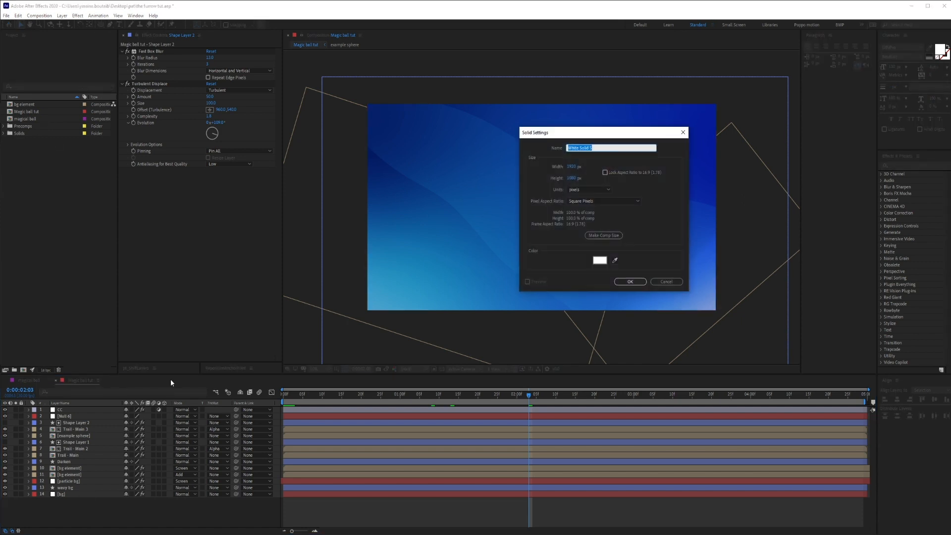
{"action": "type", "text": "stroke follow path"}
{"action": "key", "text": "Return"}
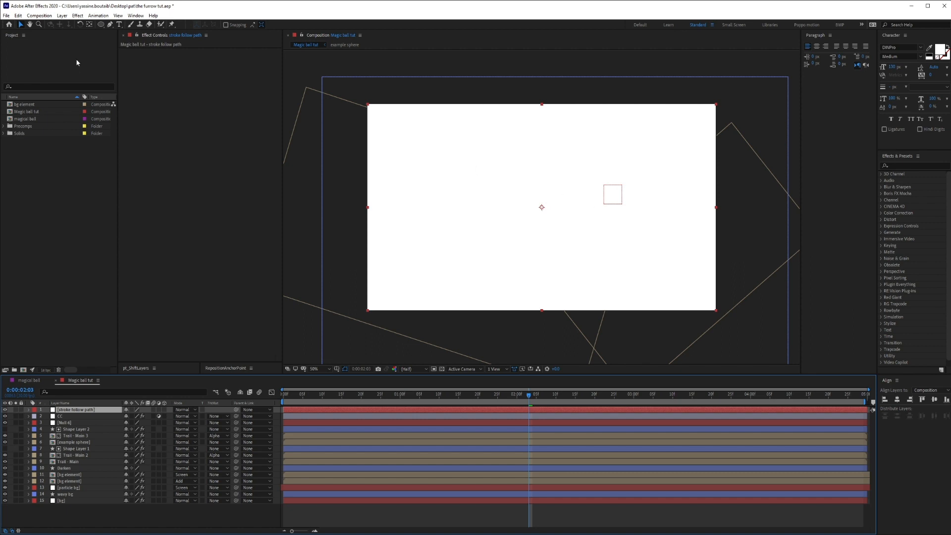
{"action": "left_click", "coordinate": [100, 25]}
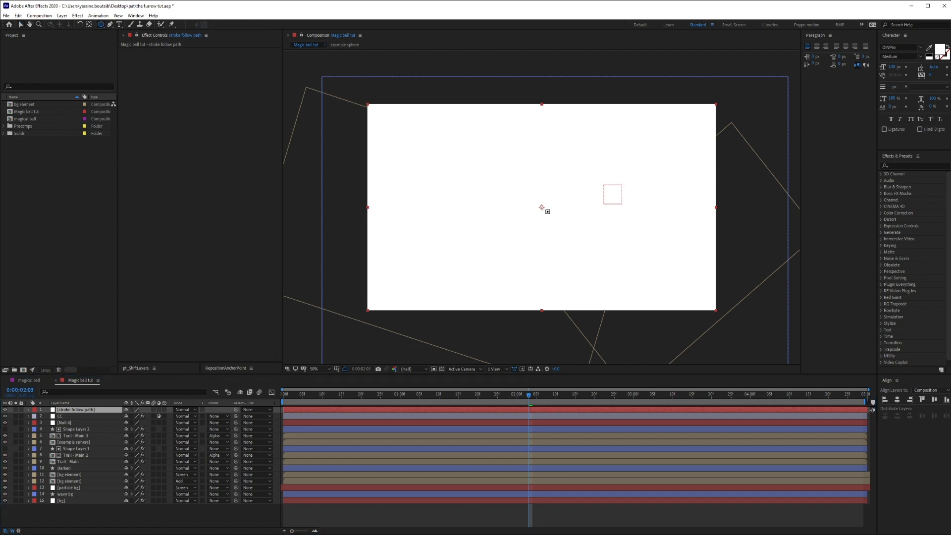
{"action": "left_click_drag", "start_coordinate": [542, 208], "coordinate": [614, 281]}
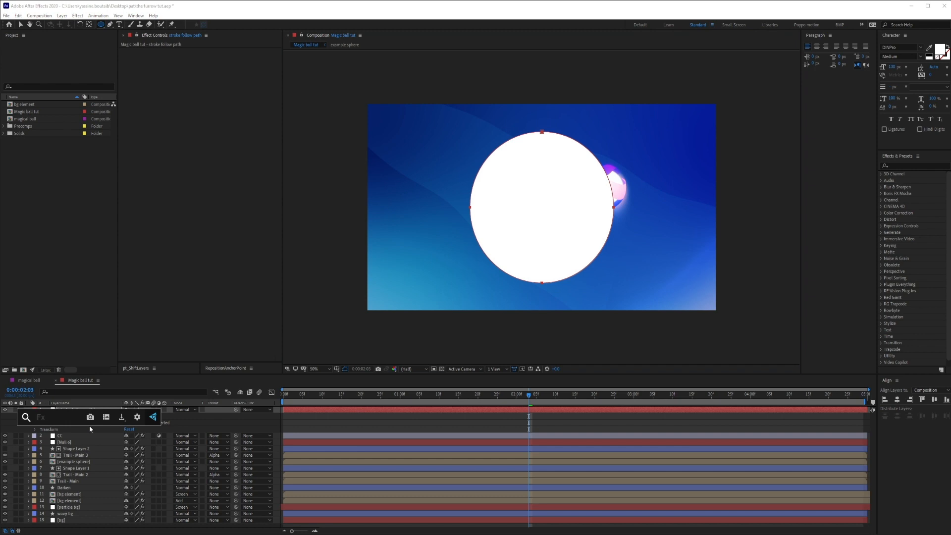
Apply the 3D Stroke effect to the circular mask of the stroke follow path layer and set its thickness to 2.
{"action": "key", "text": "ctrl+space"}
{"action": "type", "text": "3d"}
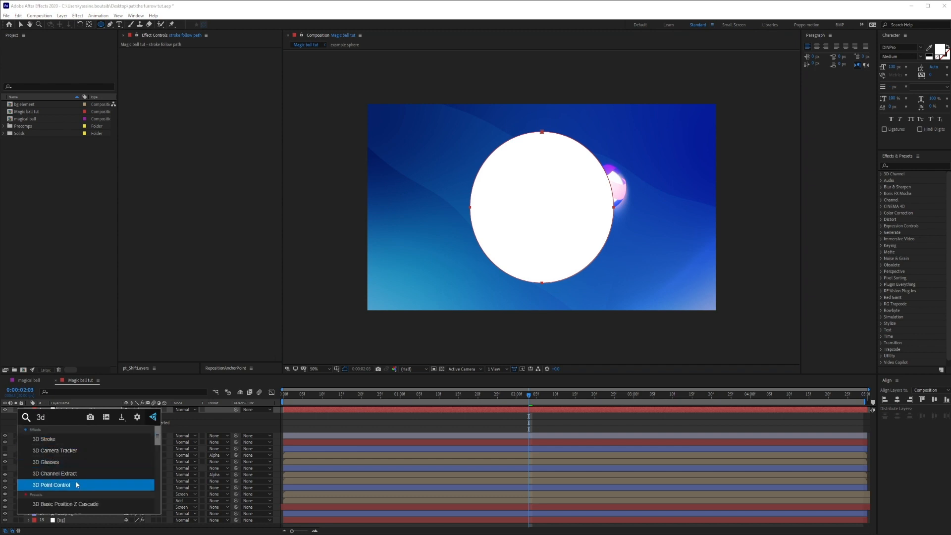
{"action": "left_click", "coordinate": [75, 440]}
{"action": "key", "text": "v"}
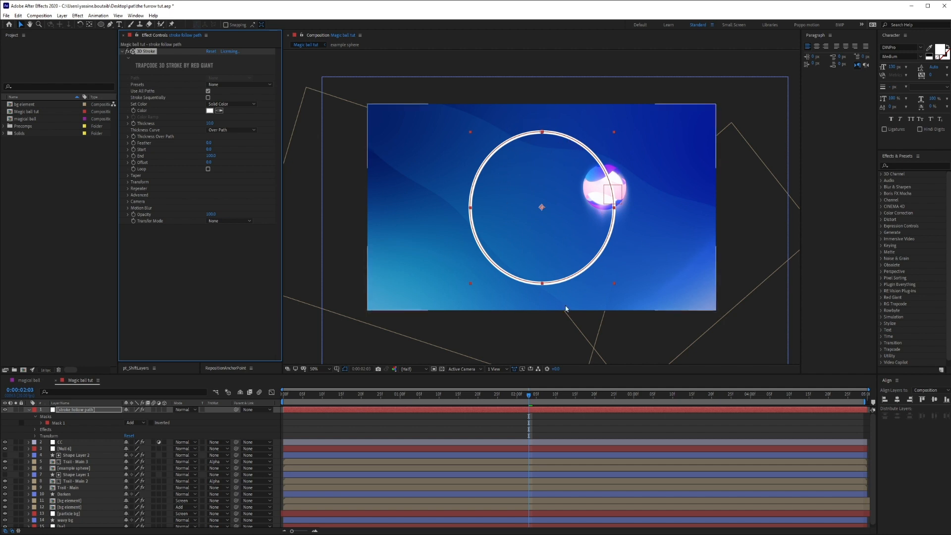
{"action": "left_click", "coordinate": [208, 123]}
{"action": "type", "text": "2"}
{"action": "key", "text": "Return"}
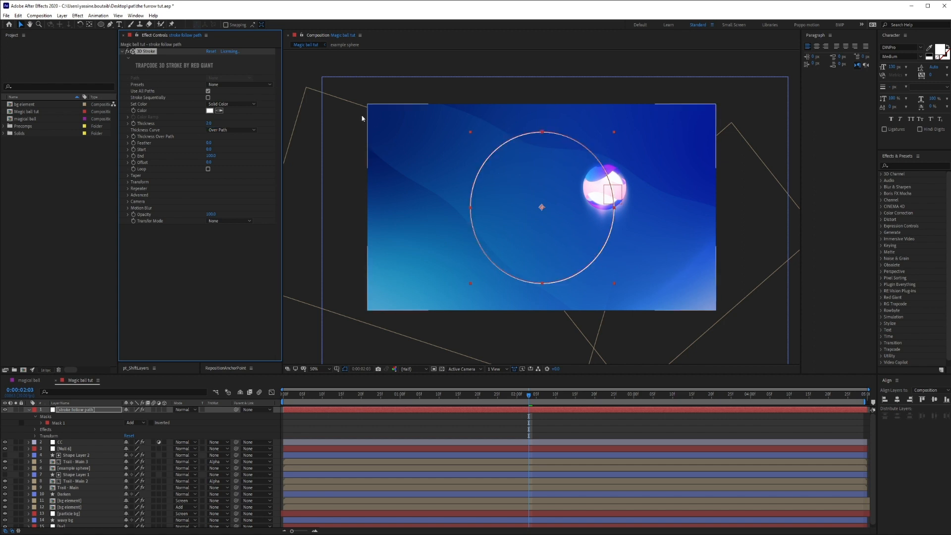
{"action": "left_click", "coordinate": [474, 436]}
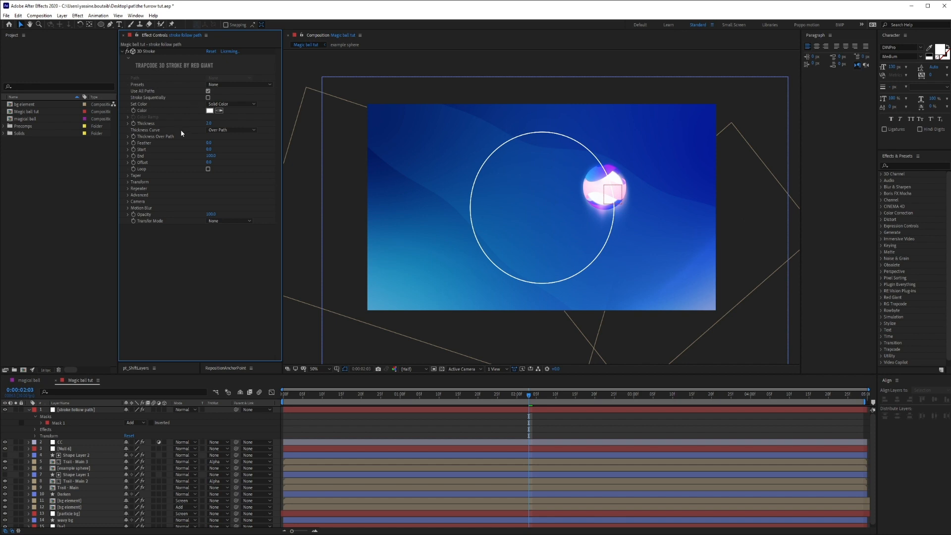
Try the descending Thickness Over Path preset on the 3D Stroke and test how the stroke is drawn along the circle.
{"action": "left_click", "coordinate": [128, 175]}
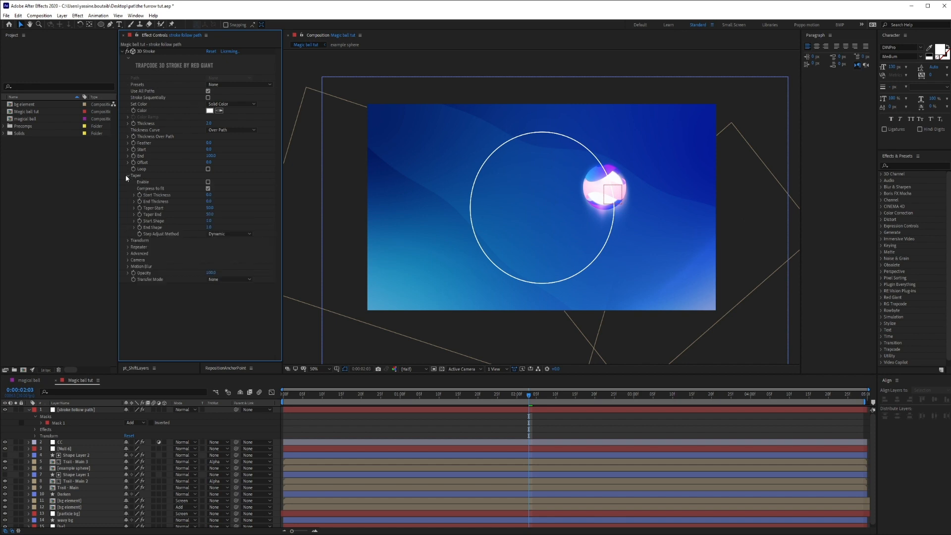
{"action": "left_click", "coordinate": [128, 136]}
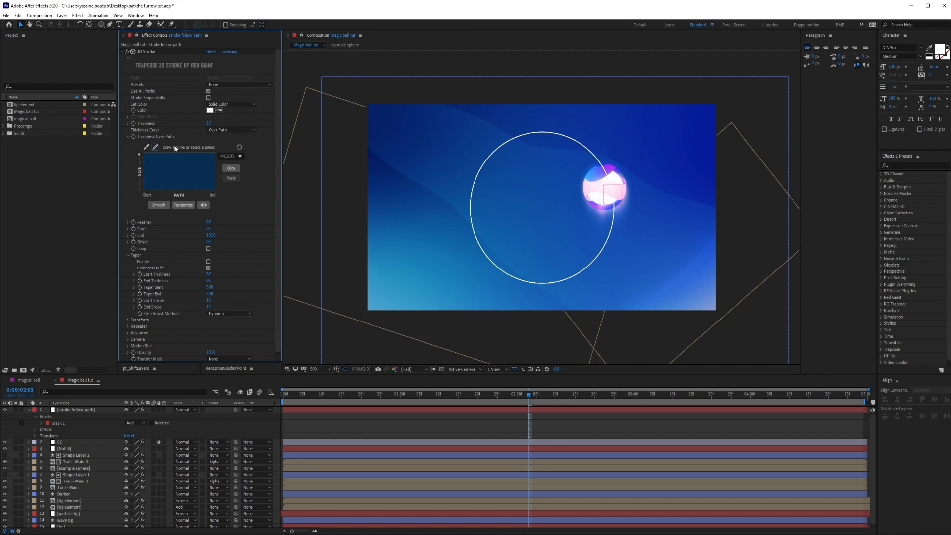
{"action": "left_click", "coordinate": [127, 256]}
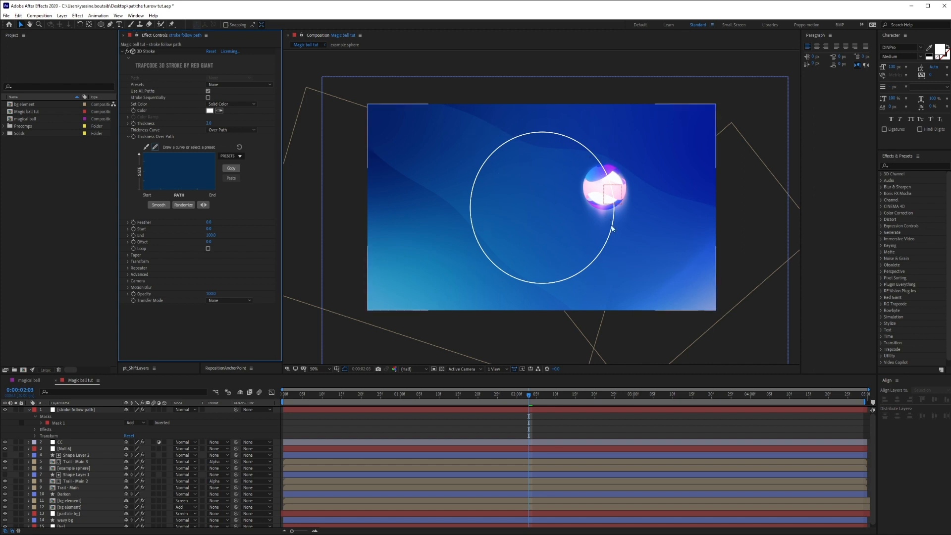
{"action": "left_click", "coordinate": [231, 155]}
{"action": "left_click", "coordinate": [231, 174]}
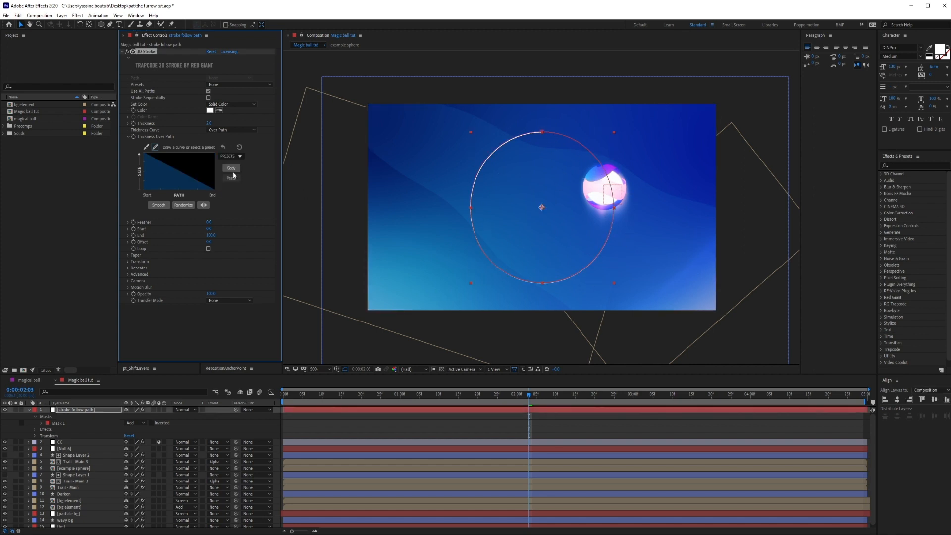
{"action": "left_click", "coordinate": [479, 422]}
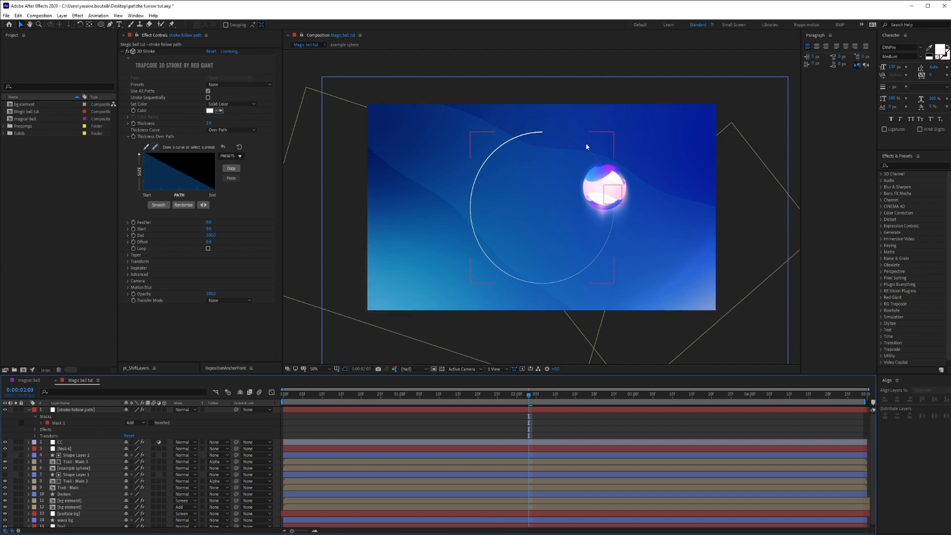
{"action": "left_click", "coordinate": [211, 237]}
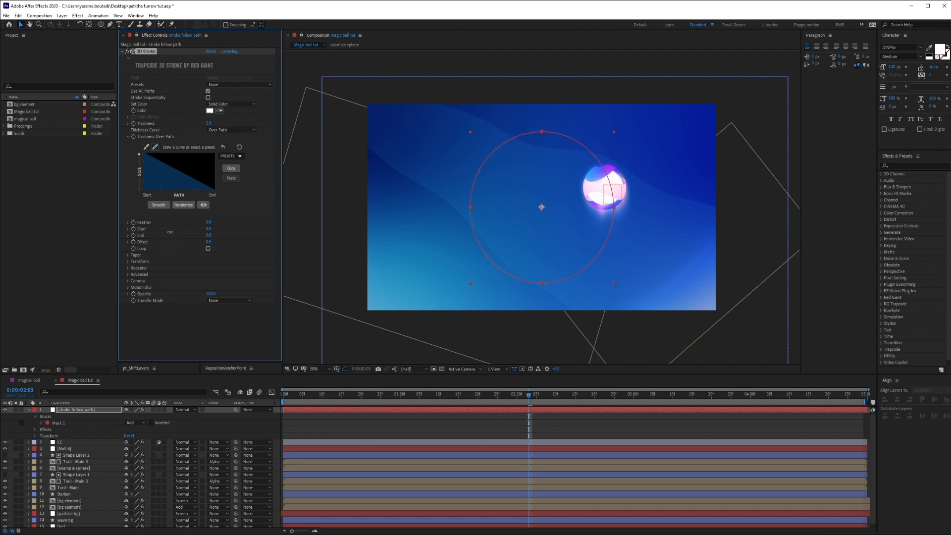
{"action": "left_click_drag", "start_coordinate": [177, 234], "coordinate": [184, 233]}
{"action": "left_click", "coordinate": [384, 422]}
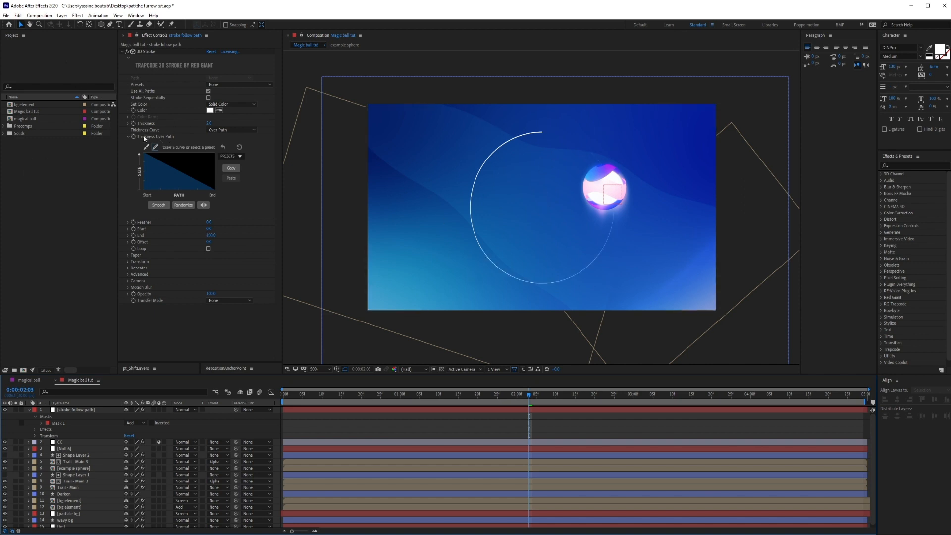
Return the stroke's Thickness Over Path curve to the flat preset.
{"action": "left_click", "coordinate": [226, 155]}
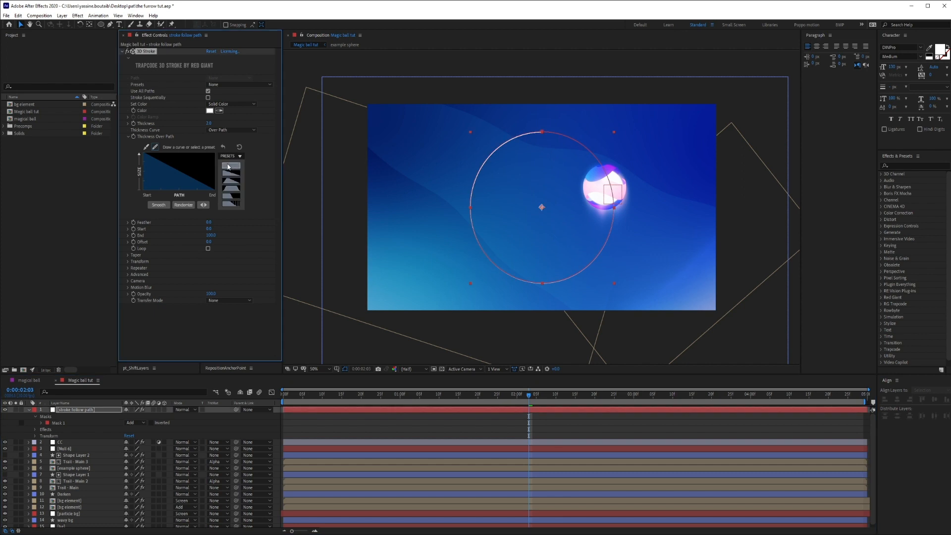
{"action": "left_click", "coordinate": [230, 165]}
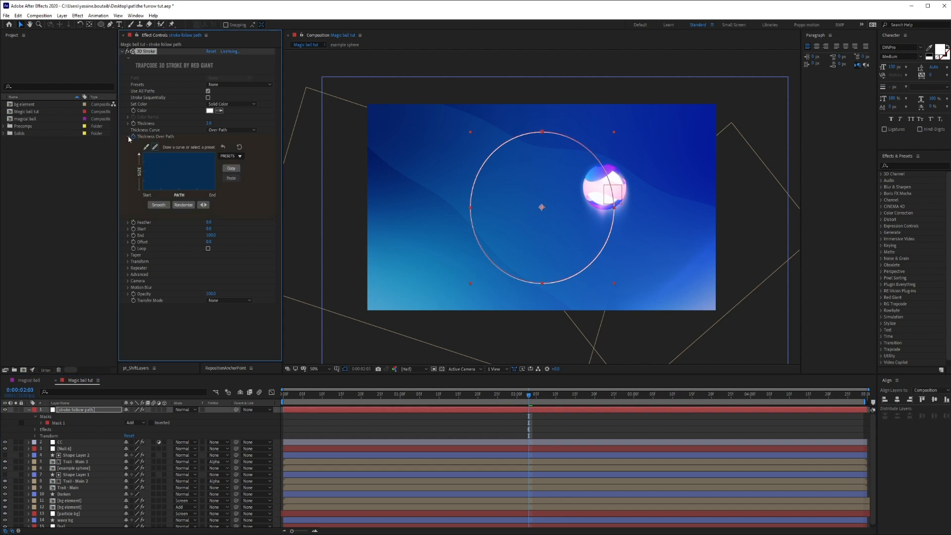
{"action": "left_click", "coordinate": [128, 136]}
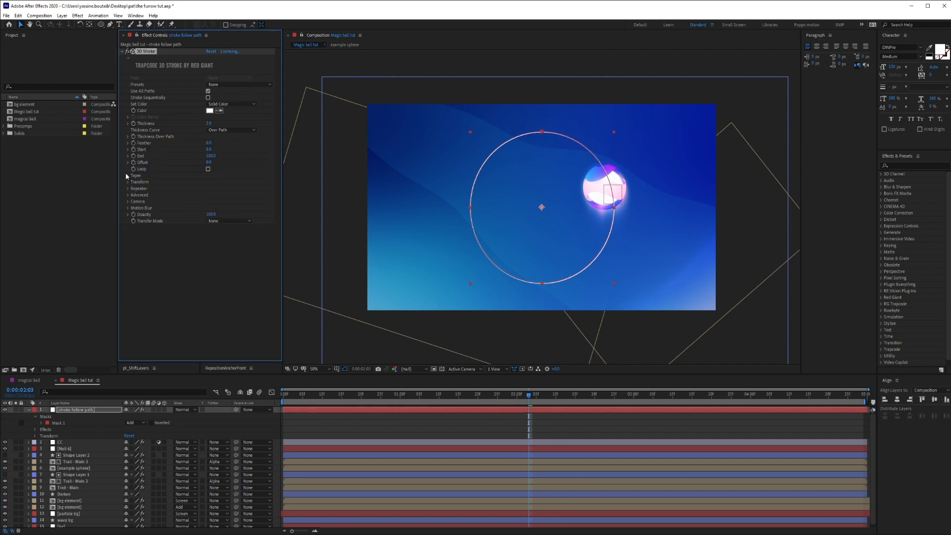
Enable the 3D Stroke's Taper and lower its End value to shorten the stroke to a tapered arc.
{"action": "left_click", "coordinate": [127, 175]}
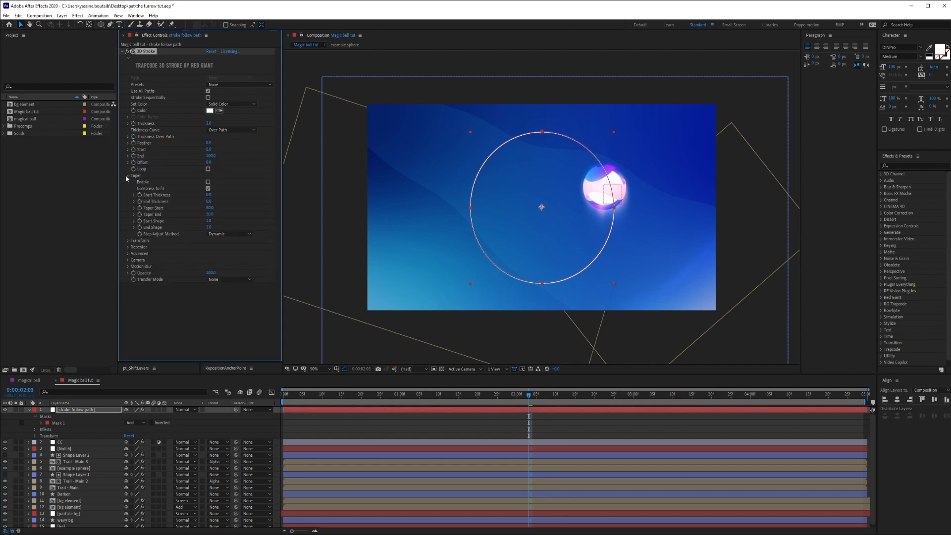
{"action": "left_click", "coordinate": [389, 332]}
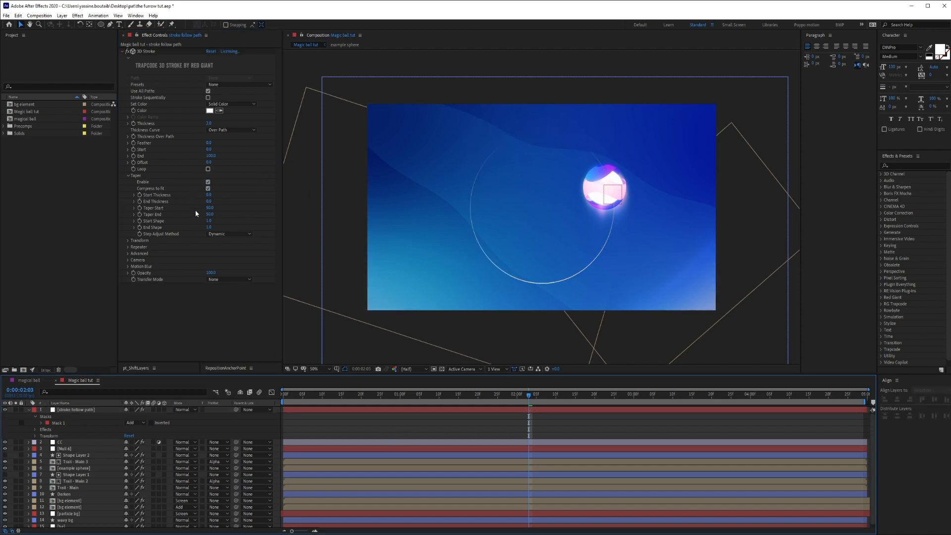
{"action": "left_click_drag", "start_coordinate": [213, 156], "coordinate": [186, 155]}
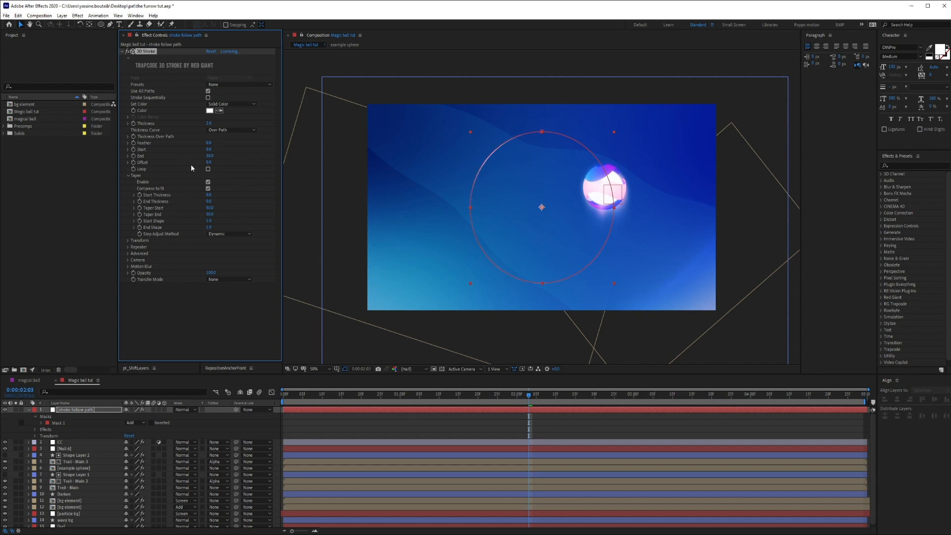
{"action": "left_click", "coordinate": [432, 431]}
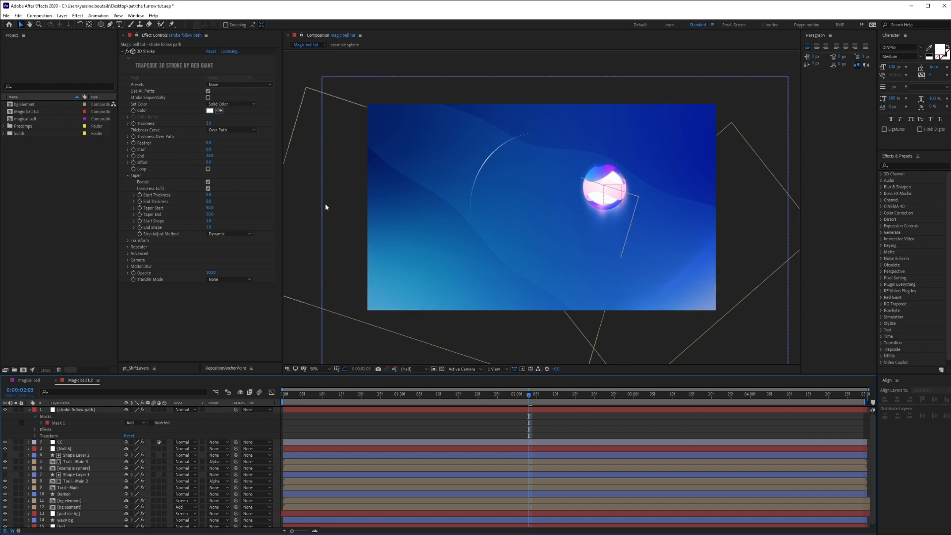
At the first frame, set the stroke's End to 0, keyframe its Start and End, and reveal the keyframes.
{"action": "key", "text": "Home"}
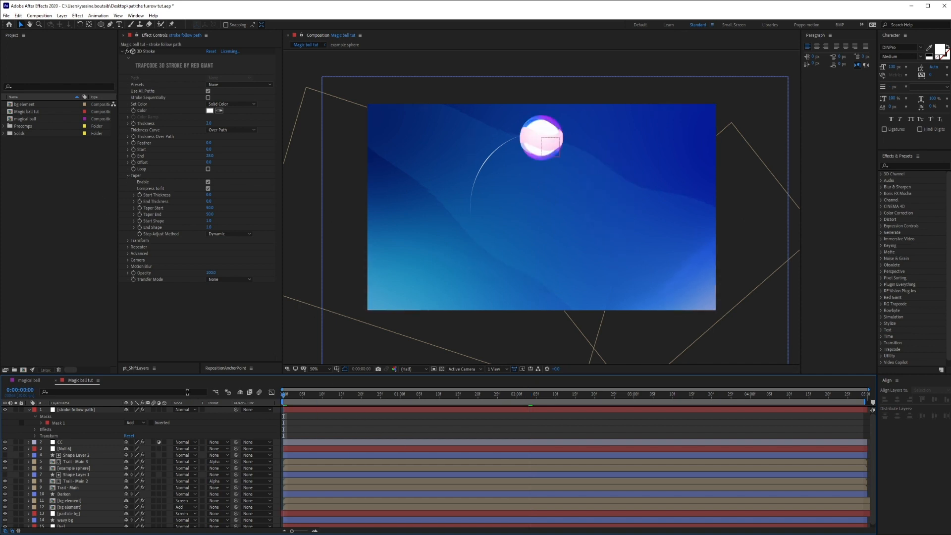
{"action": "left_click", "coordinate": [128, 176]}
{"action": "left_click_drag", "start_coordinate": [204, 156], "coordinate": [153, 153]}
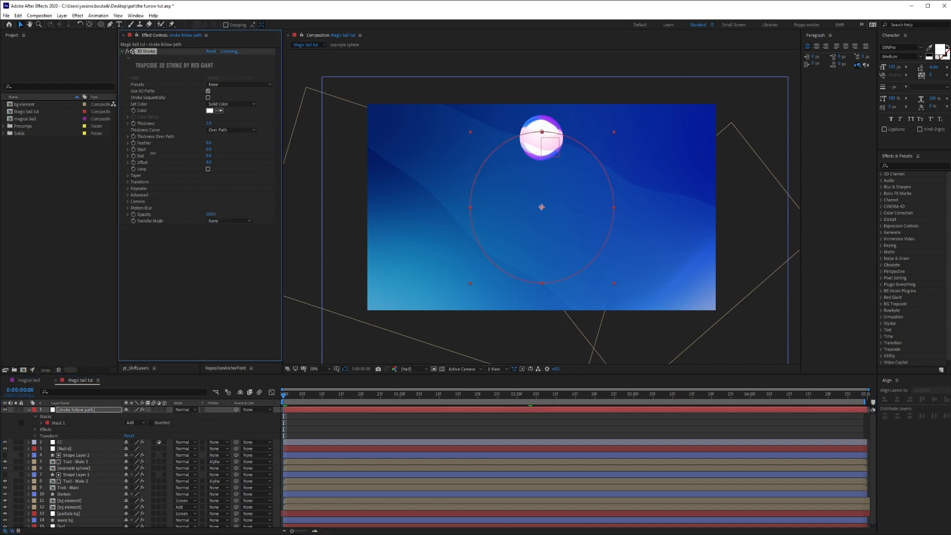
{"action": "left_click", "coordinate": [426, 429]}
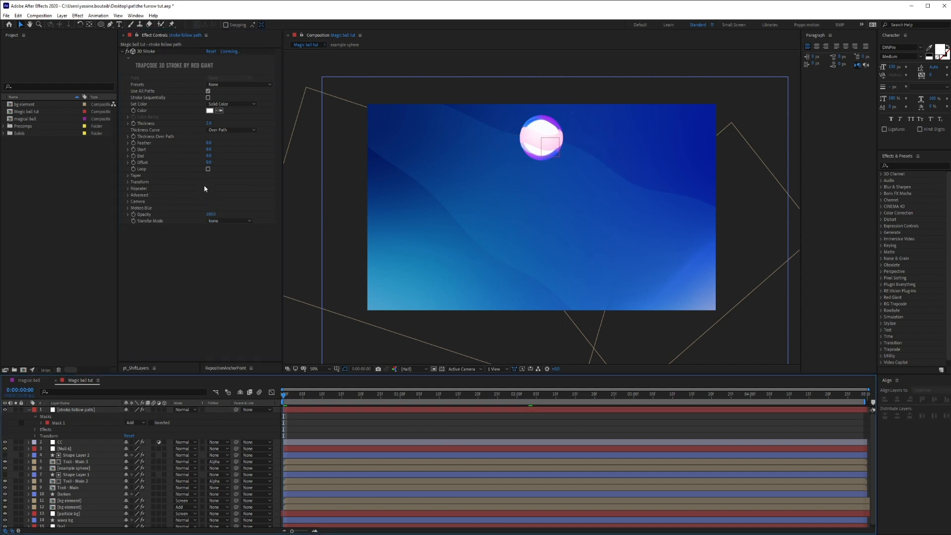
{"action": "left_click", "coordinate": [133, 155]}
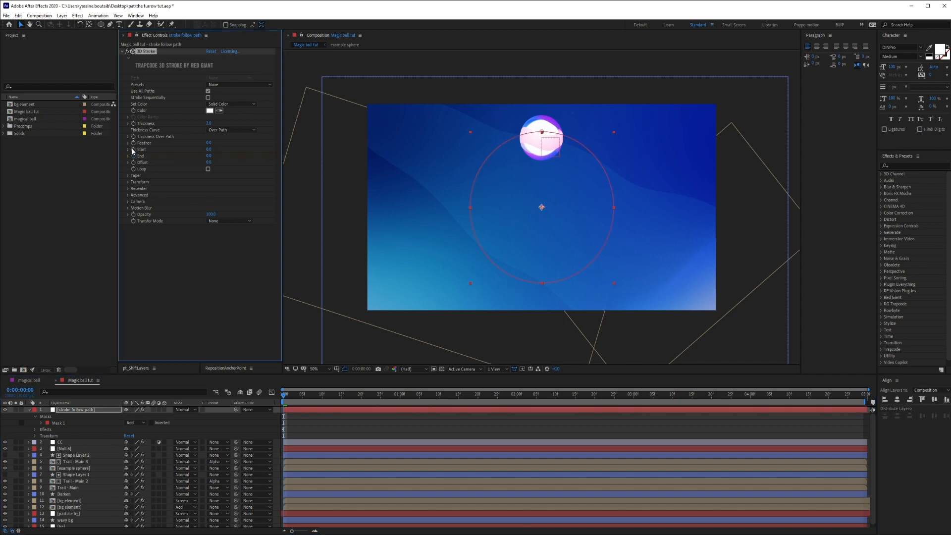
{"action": "key", "text": "u"}
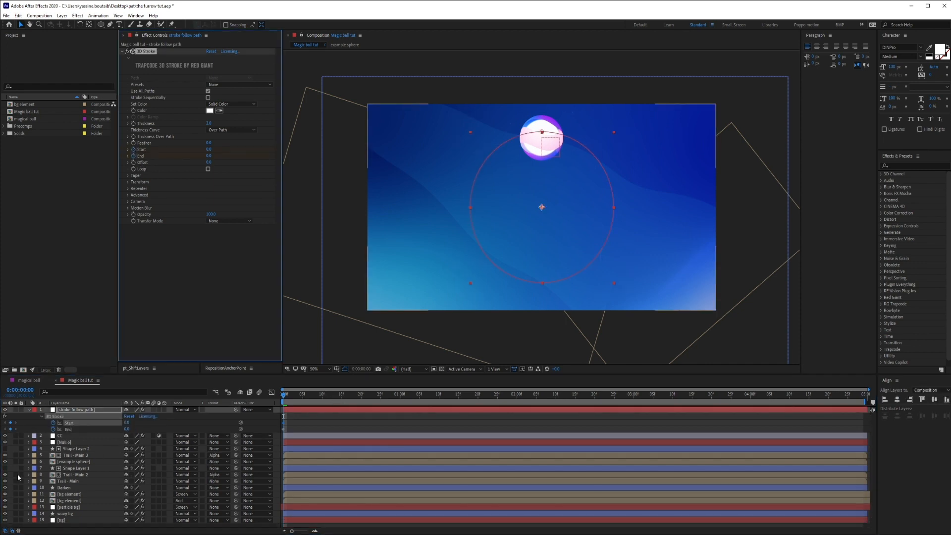
Solo the example sphere and the stroke layer, and at 0:00:01:08 keyframe Start at 0 and End so the stroke reaches the ball.
{"action": "left_click", "coordinate": [16, 462]}
{"action": "left_click", "coordinate": [325, 419]}
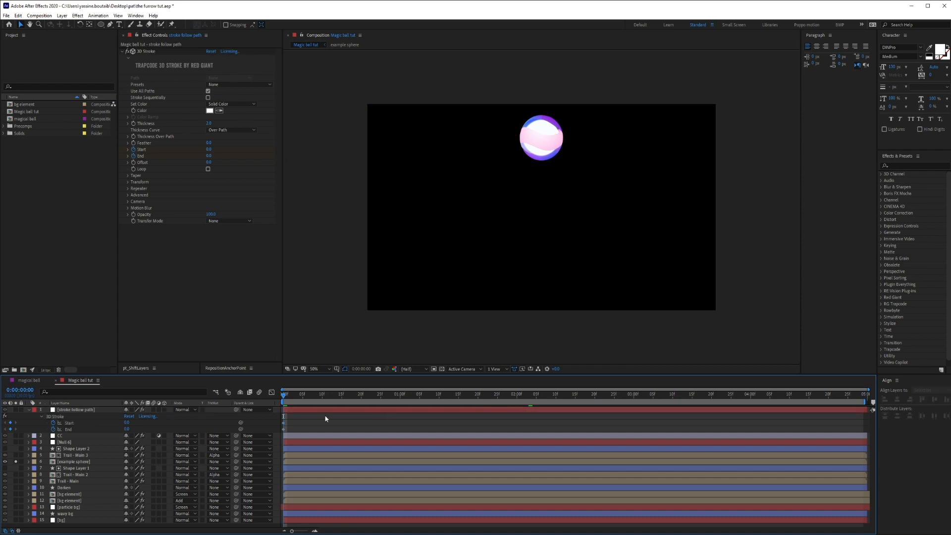
{"action": "left_click_drag", "start_coordinate": [336, 398], "coordinate": [429, 389]}
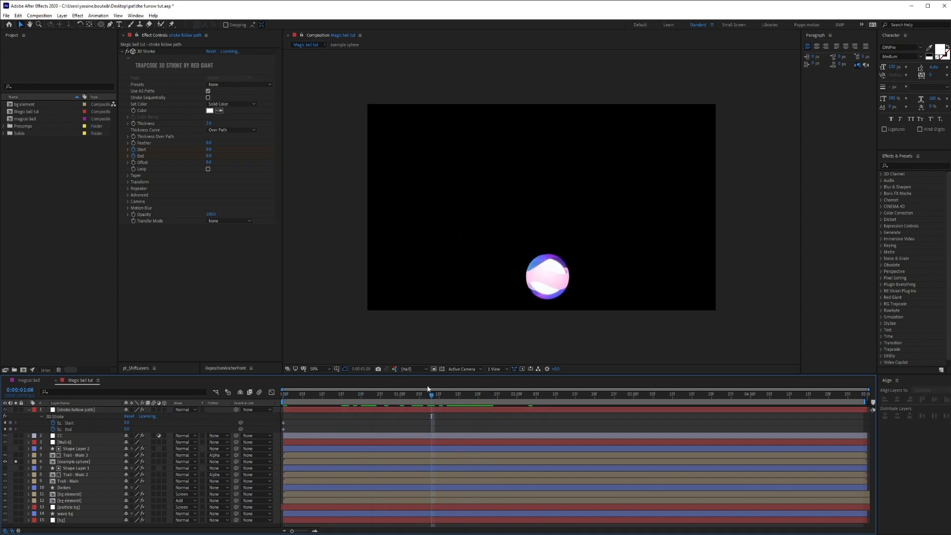
{"action": "mouse_move", "coordinate": [210, 157]}
{"action": "left_mouse_down"}
{"action": "mouse_move", "coordinate": [233, 155]}
{"action": "mouse_move", "coordinate": [219, 174]}
{"action": "mouse_move", "coordinate": [244, 152]}
{"action": "left_mouse_up"}
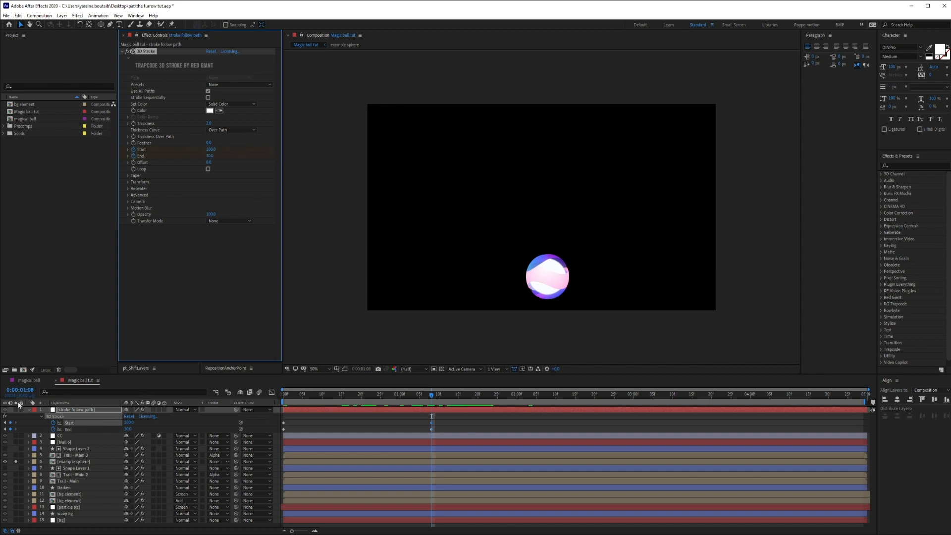
{"action": "left_click", "coordinate": [16, 410]}
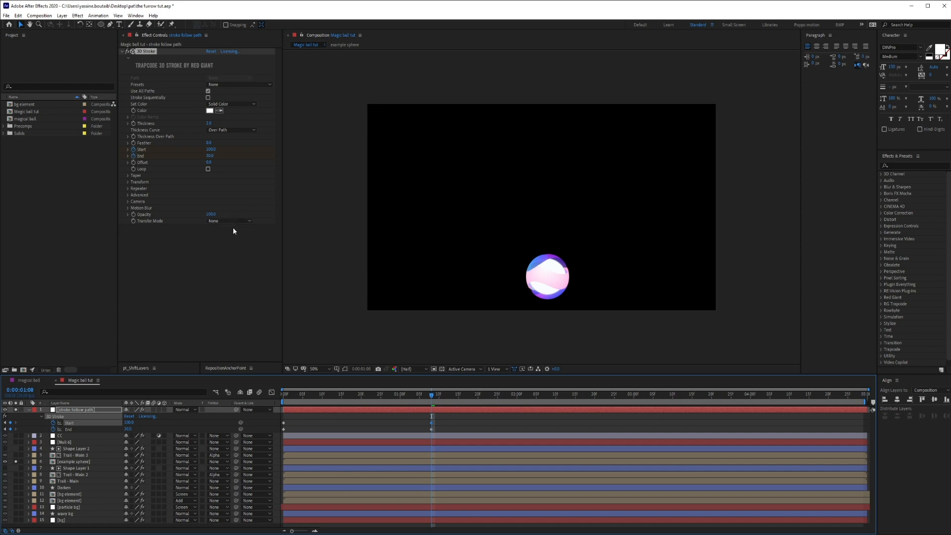
{"action": "mouse_move", "coordinate": [211, 149]}
{"action": "left_mouse_down"}
{"action": "mouse_move", "coordinate": [186, 158]}
{"action": "mouse_move", "coordinate": [226, 163]}
{"action": "left_mouse_up"}
At the last frame, 0:00:04:29, set the stroke's End to 100 to complete the circle.
{"action": "left_click_drag", "start_coordinate": [434, 395], "coordinate": [748, 406]}
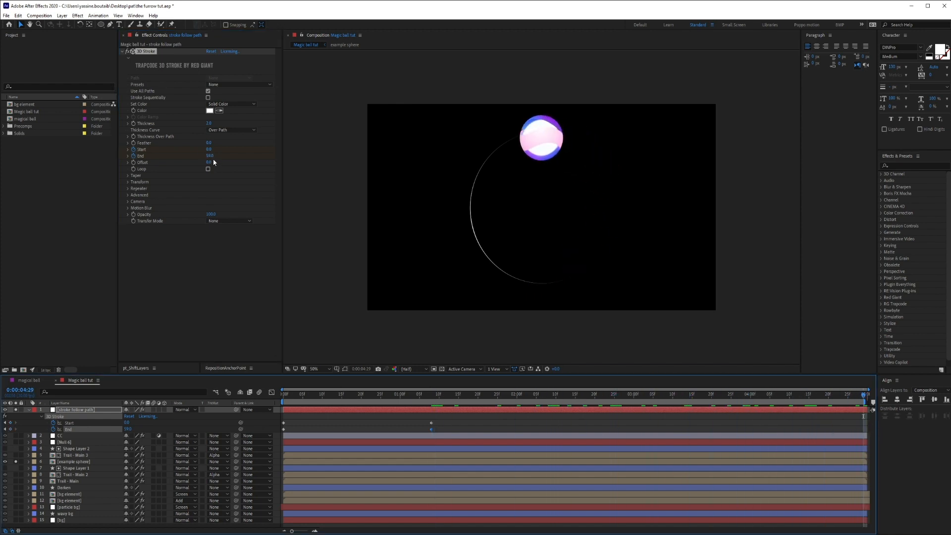
{"action": "left_click_drag", "start_coordinate": [209, 155], "coordinate": [319, 167]}
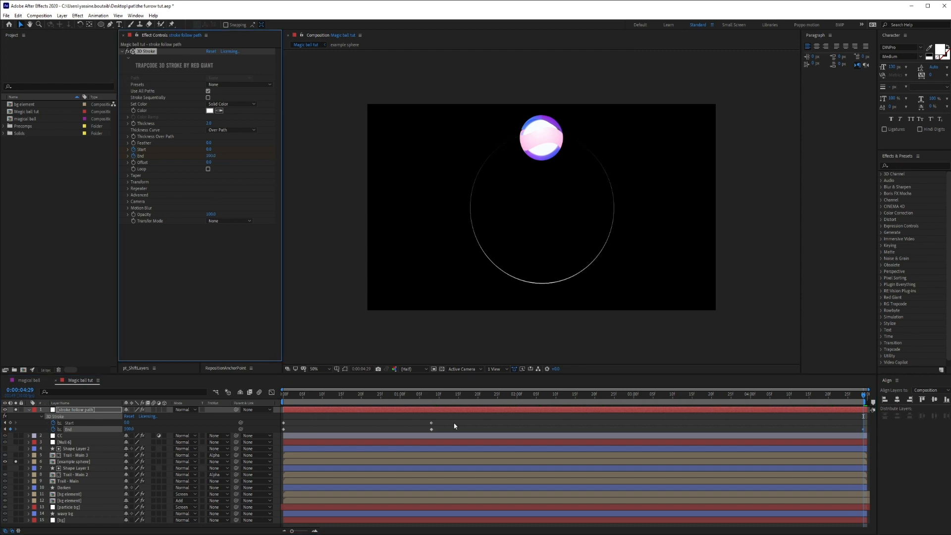
Delete the middle Start and End keyframes of the 3D Stroke and set Start to 100 at the last frame.
{"action": "left_click_drag", "start_coordinate": [459, 422], "coordinate": [416, 440]}
{"action": "key", "text": "Delete"}
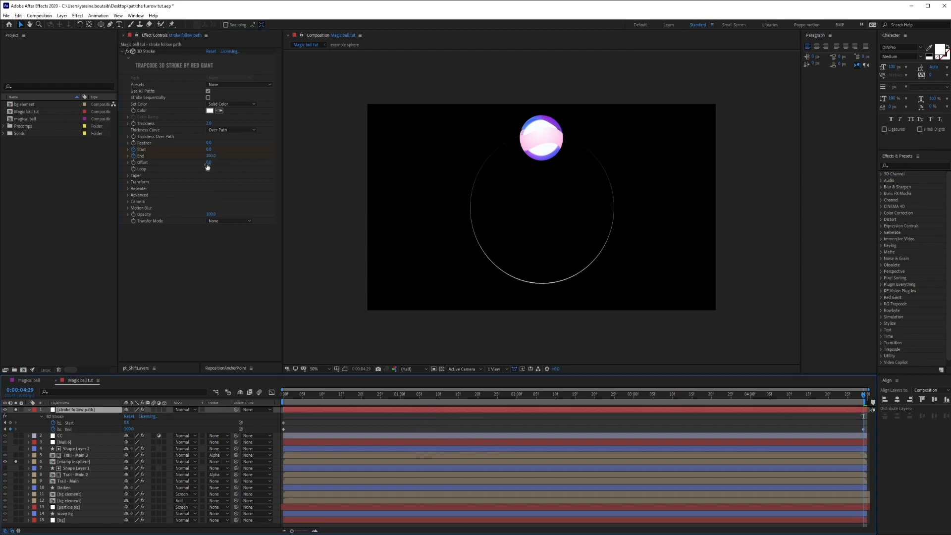
{"action": "left_click_drag", "start_coordinate": [208, 152], "coordinate": [271, 170]}
{"action": "left_click", "coordinate": [316, 426]}
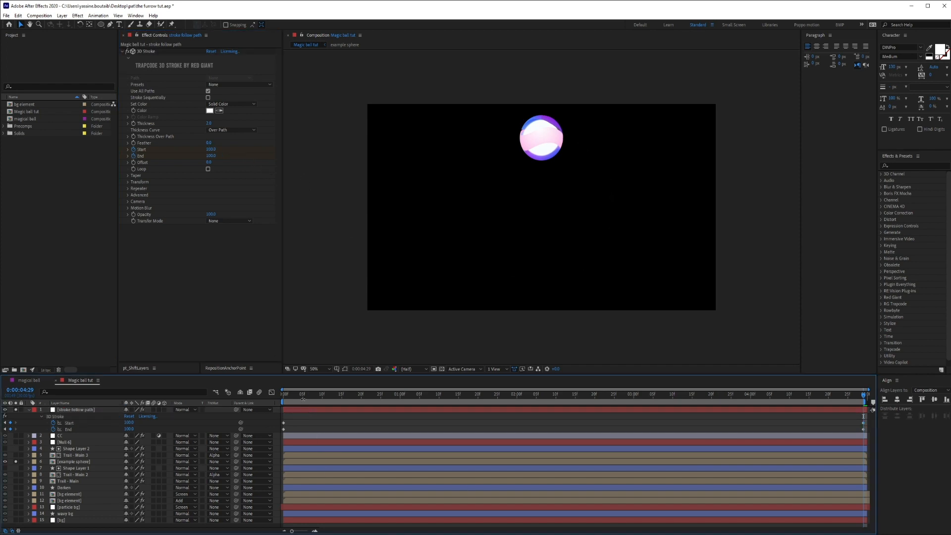
{"action": "left_click_drag", "start_coordinate": [286, 396], "coordinate": [499, 402]}
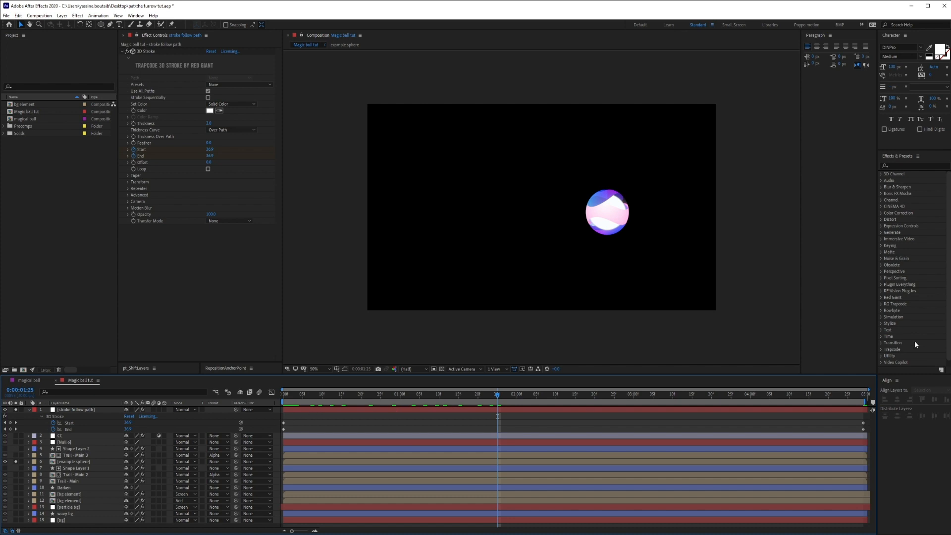
Delay the first Start keyframe to just after one second and apply Easy Ease to all the stroke's keyframes.
{"action": "left_click_drag", "start_coordinate": [284, 422], "coordinate": [414, 431]}
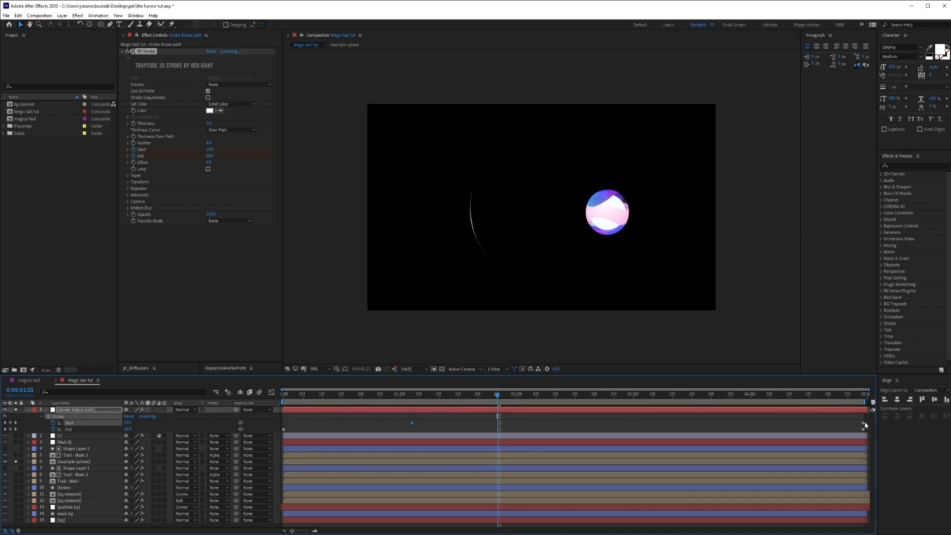
{"action": "left_click_drag", "start_coordinate": [868, 416], "coordinate": [253, 496]}
{"action": "key", "text": "F9"}
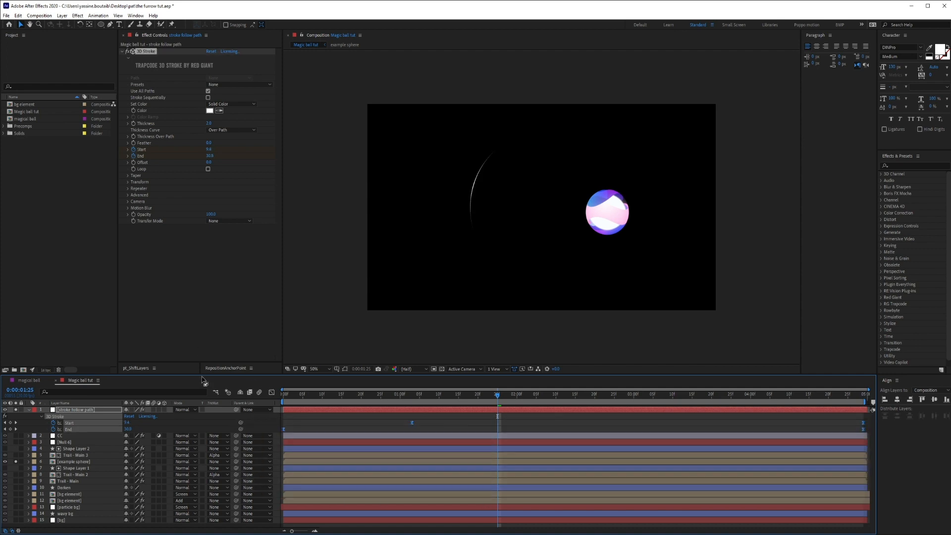
In the Graph Editor, lengthen the final keyframes' incoming ease so the stroke slows gradually towards its end, and check the motion.
{"action": "left_click", "coordinate": [272, 392]}
{"action": "left_click_drag", "start_coordinate": [834, 451], "coordinate": [866, 515]}
{"action": "left_click_drag", "start_coordinate": [789, 511], "coordinate": [529, 498]}
{"action": "left_click", "coordinate": [271, 392]}
{"action": "left_click", "coordinate": [431, 411]}
{"action": "left_click", "coordinate": [295, 395]}
{"action": "left_click_drag", "start_coordinate": [300, 401], "coordinate": [725, 431]}
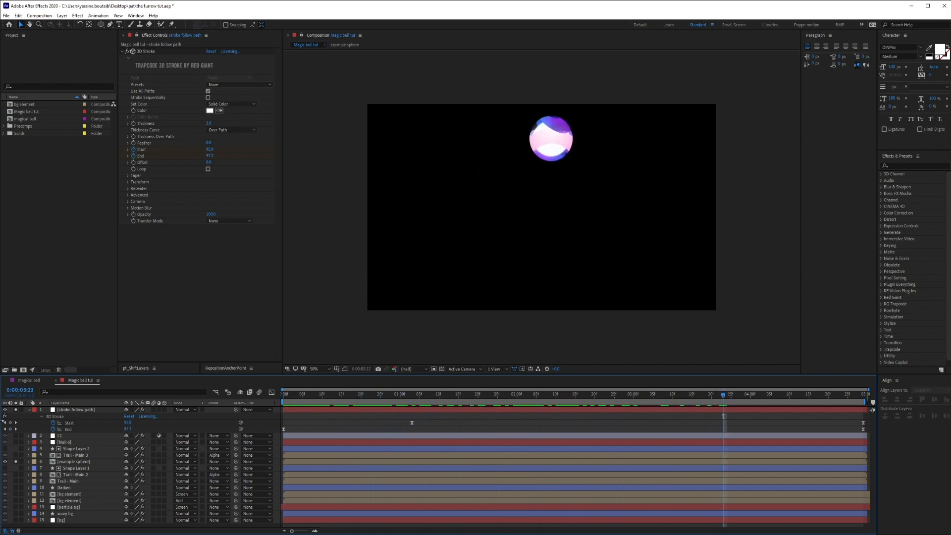
Place the stroke follow path layer directly beneath the example sphere and unsolo both layers to show the full scene.
{"action": "left_click", "coordinate": [28, 410]}
{"action": "left_click_drag", "start_coordinate": [75, 410], "coordinate": [78, 442]}
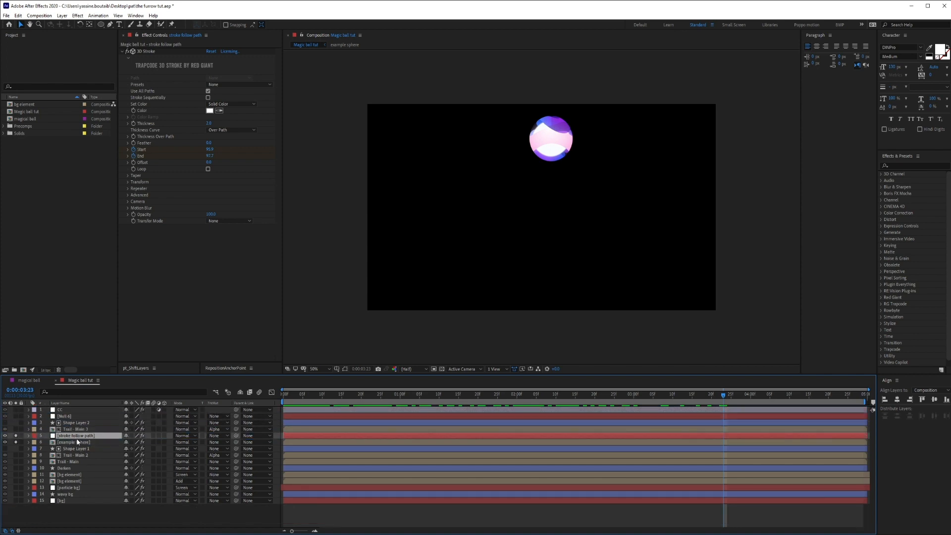
{"action": "left_click_drag", "start_coordinate": [16, 436], "coordinate": [17, 445]}
{"action": "left_click", "coordinate": [205, 522]}
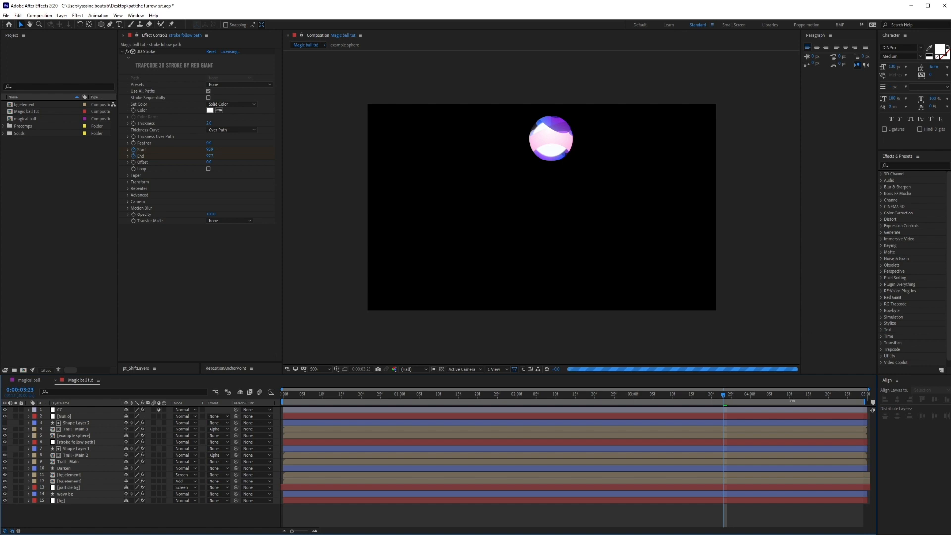
{"action": "left_click", "coordinate": [502, 398]}
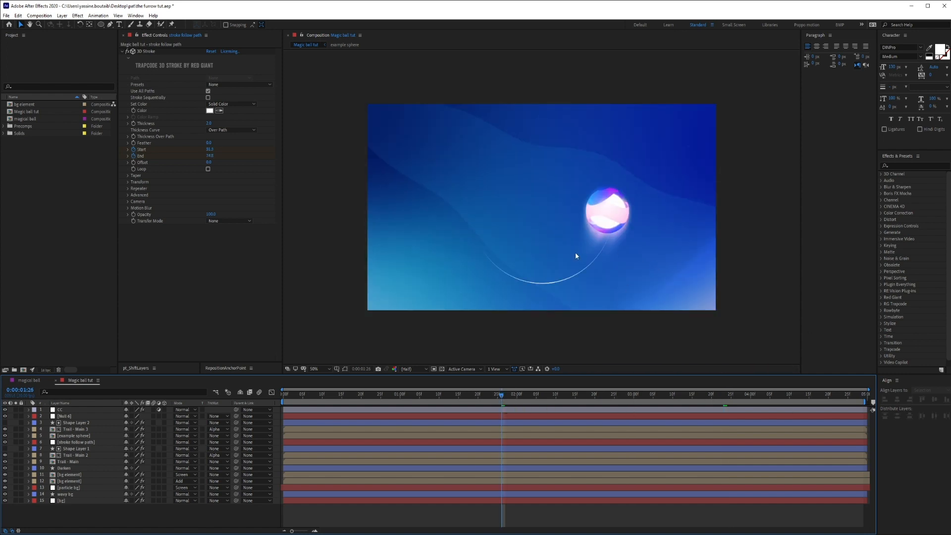
Apply the Fast Box Blur effect to the stroke follow path layer.
{"action": "left_click", "coordinate": [78, 437]}
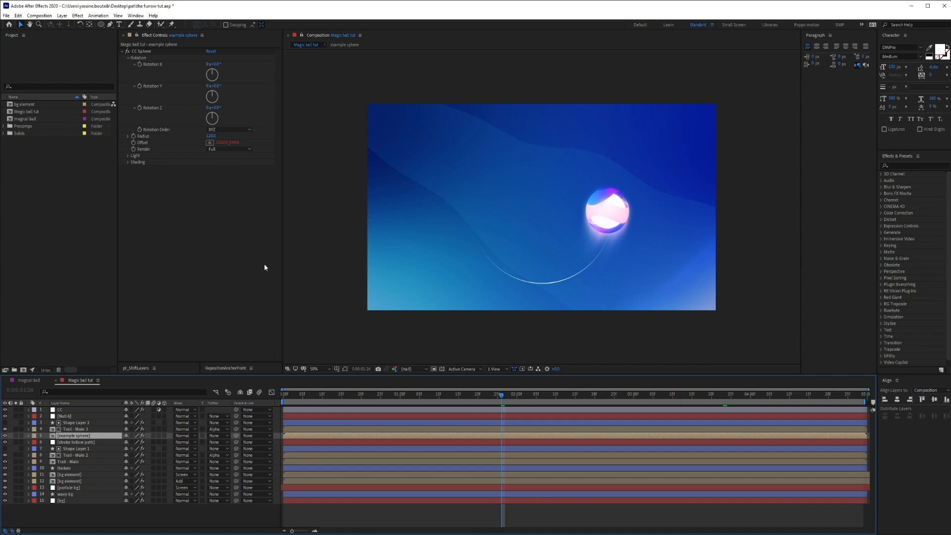
{"action": "left_click", "coordinate": [75, 462]}
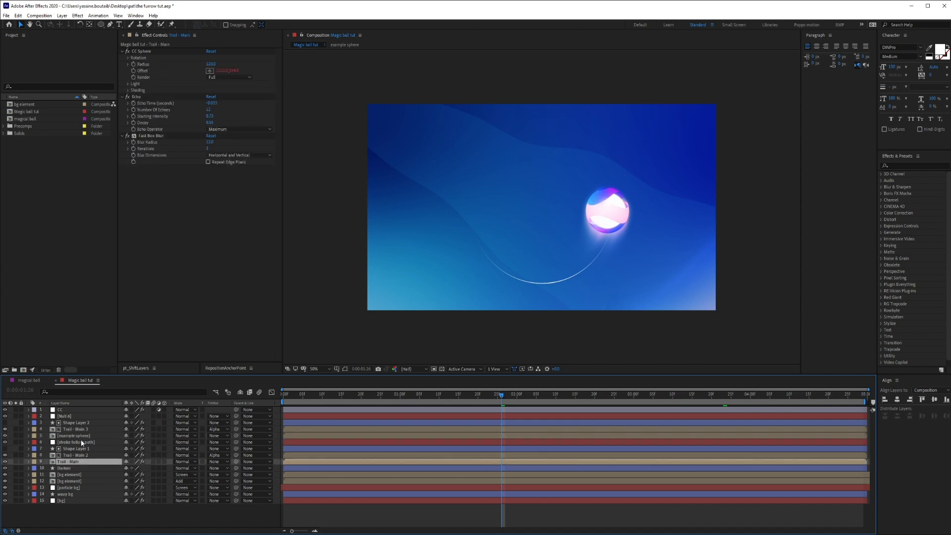
{"action": "left_click", "coordinate": [79, 436]}
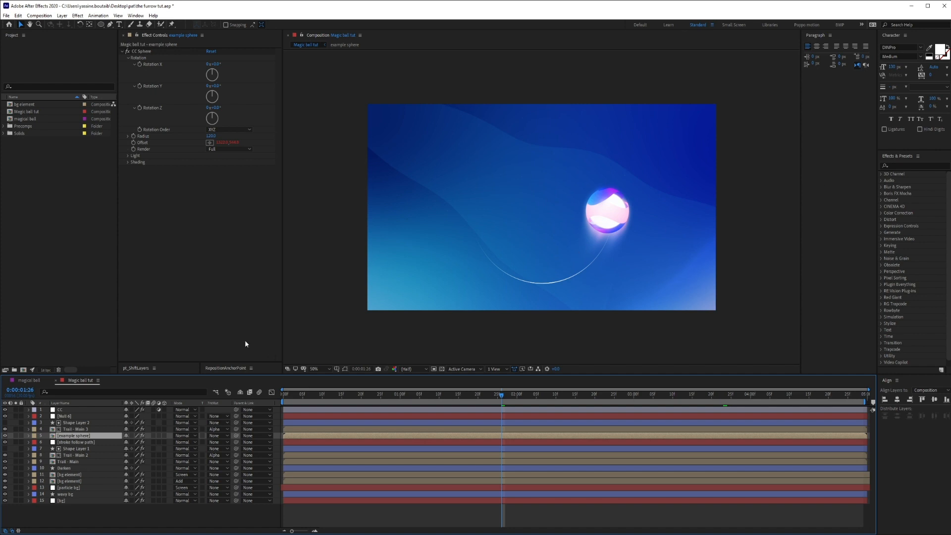
{"action": "left_click", "coordinate": [74, 441]}
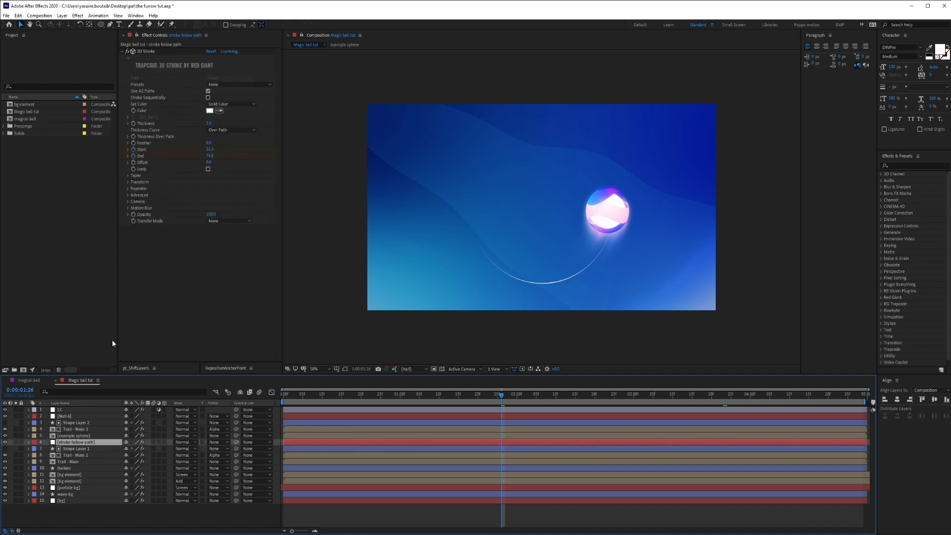
{"action": "key", "text": "ctrl+space"}
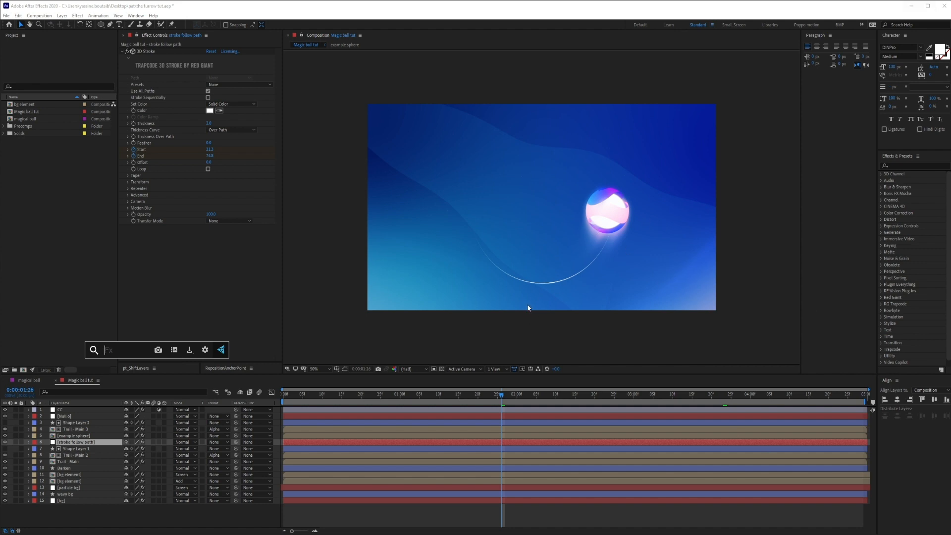
{"action": "type", "text": "fast"}
{"action": "key", "text": "Return"}
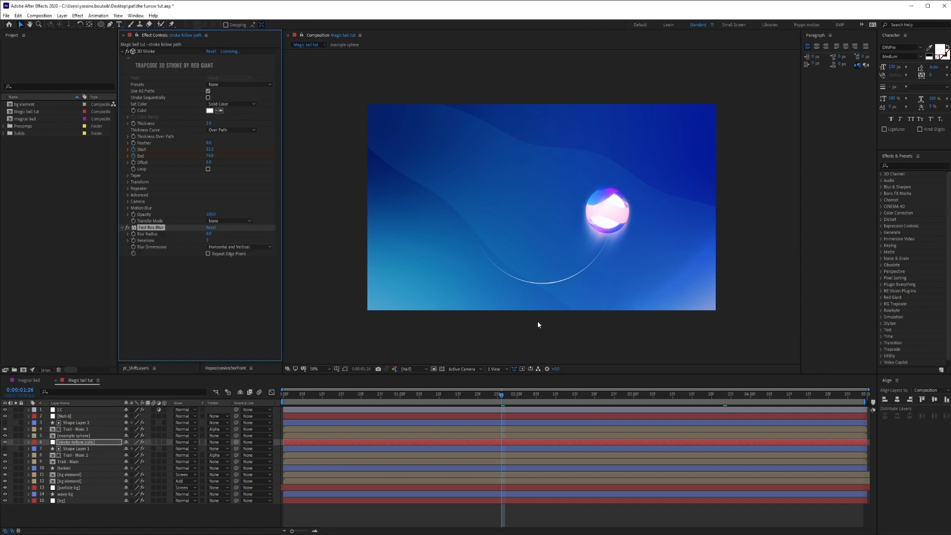
Set the stroke's Fast Box Blur radius to 5 and check the softened trail at several frames.
{"action": "left_click", "coordinate": [208, 234]}
{"action": "type", "text": "5"}
{"action": "key", "text": "Return"}
{"action": "left_click", "coordinate": [653, 518]}
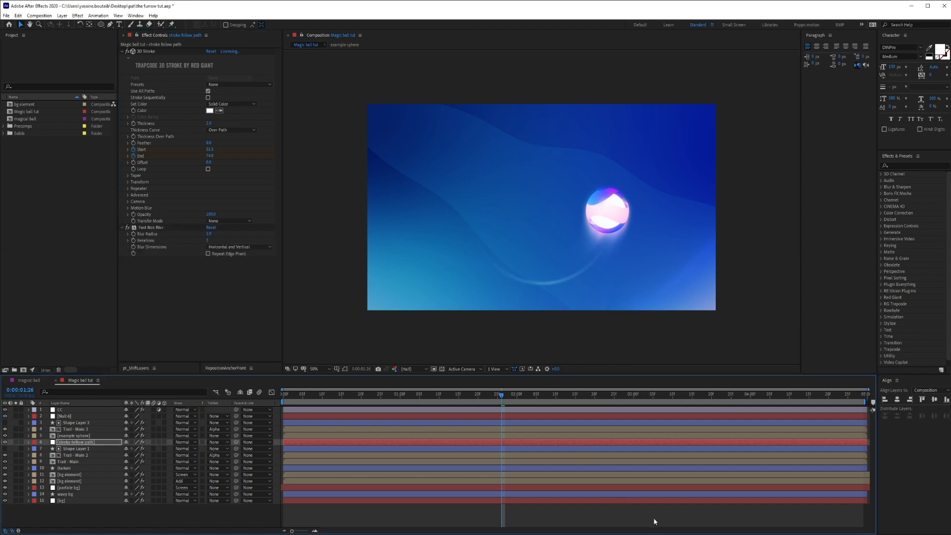
{"action": "left_click", "coordinate": [388, 392]}
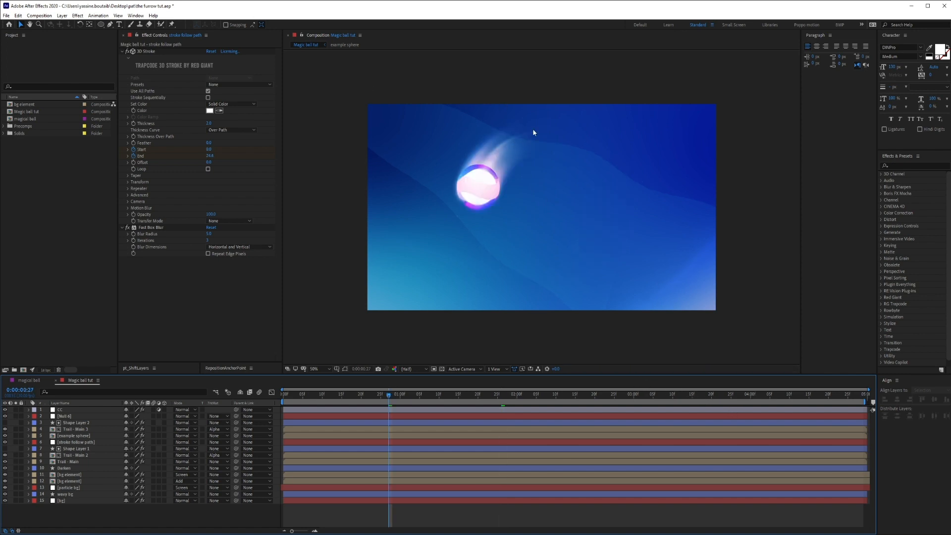
{"action": "left_click", "coordinate": [478, 396]}
{"action": "left_click", "coordinate": [689, 397]}
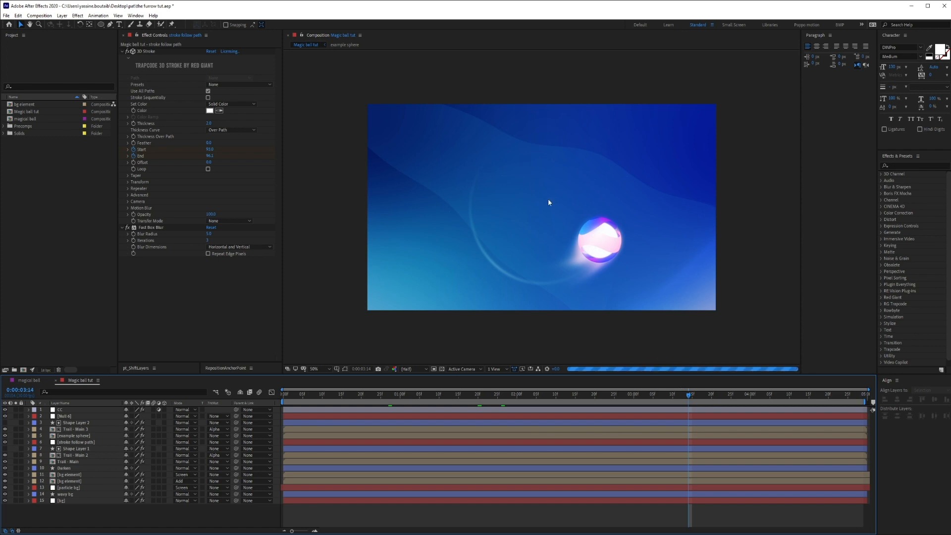
{"action": "left_click", "coordinate": [486, 395]}
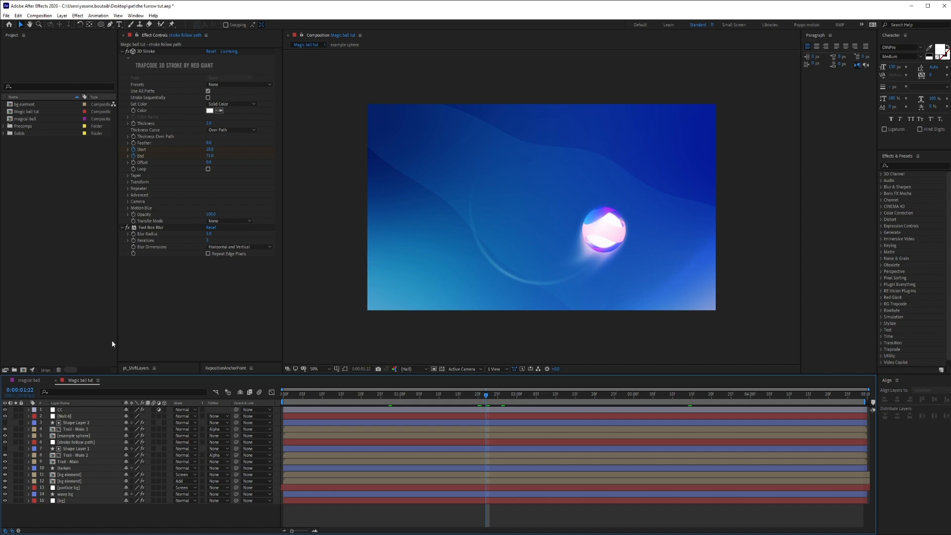
{"action": "left_click", "coordinate": [156, 313]}
{"action": "key", "text": "ctrl+space"}
{"action": "key", "text": "Escape"}
{"action": "key", "text": "b"}
{"action": "key", "text": "u"}
{"action": "key", "text": "u"}
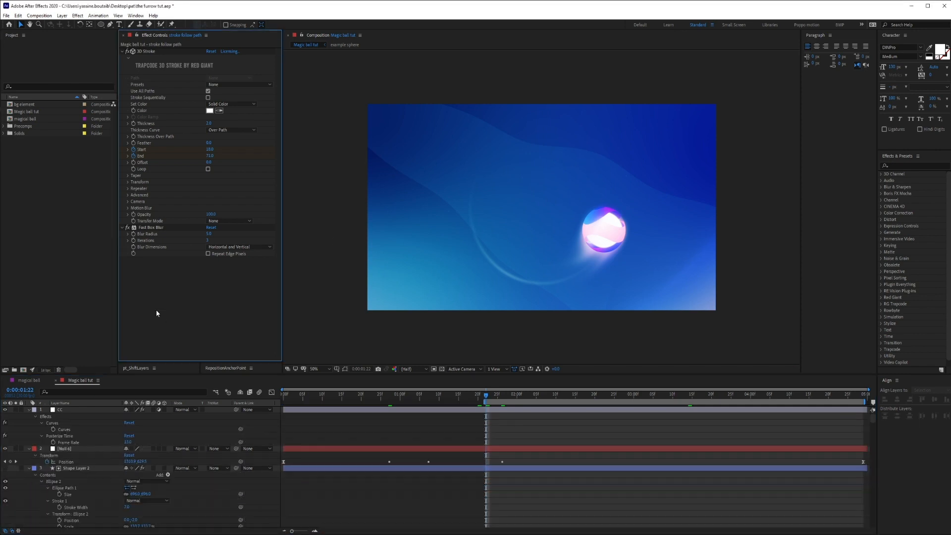
{"action": "key", "text": "u"}
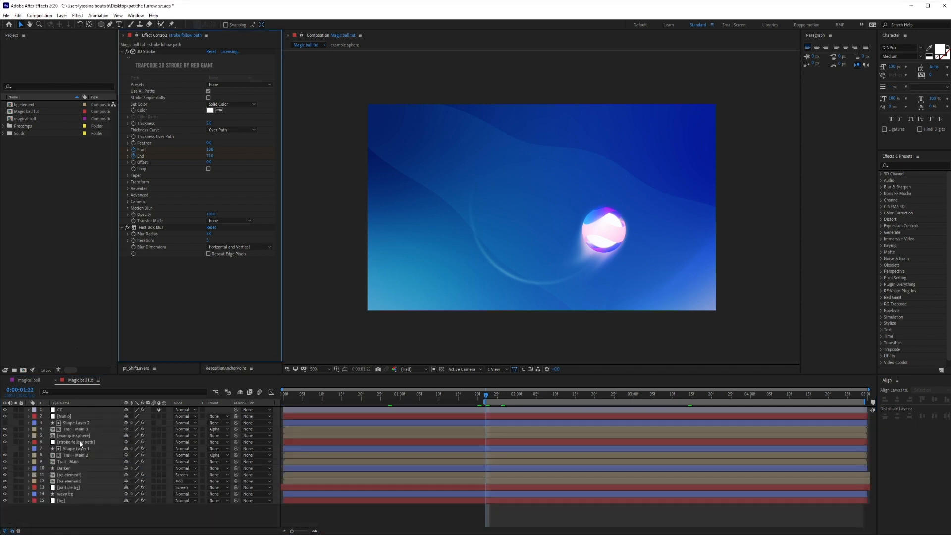
Apply Turbulent Displace to the stroke follow path layer and check the distorted trail at 0:00:01:02.
{"action": "left_click", "coordinate": [80, 442]}
{"action": "key", "text": "ctrl+space"}
{"action": "type", "text": "turbu"}
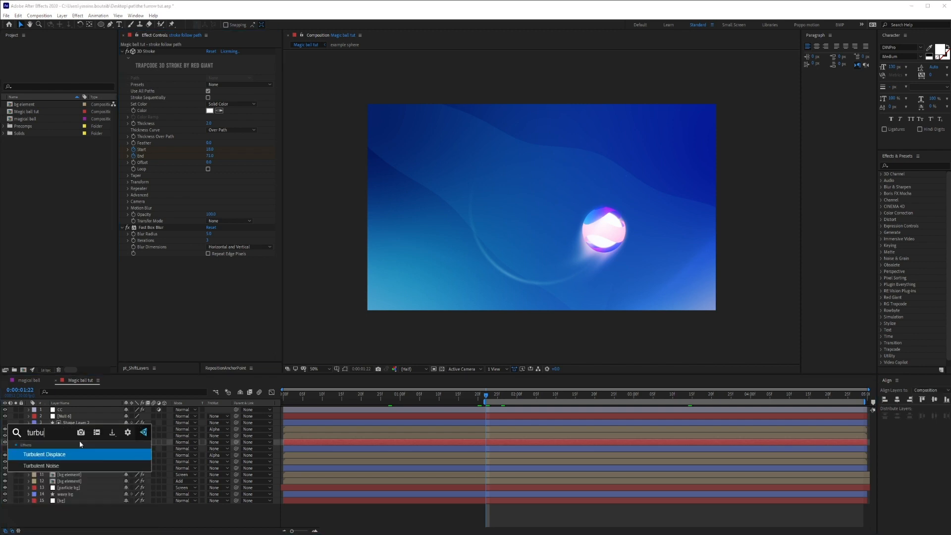
{"action": "key", "text": "Return"}
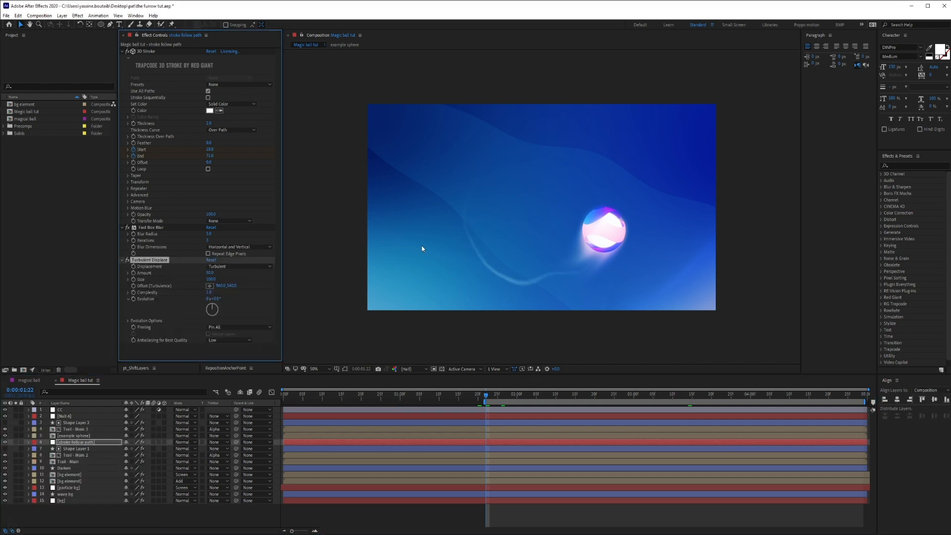
{"action": "left_click", "coordinate": [408, 395]}
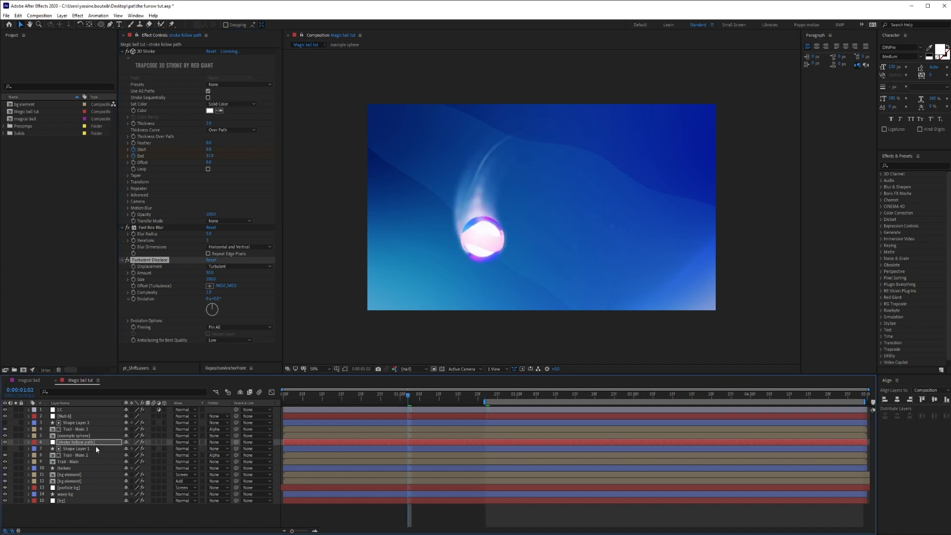
Set the stroke follow path layer's blending mode to Screen and extend the work area back to the composition's start.
{"action": "left_click", "coordinate": [185, 442]}
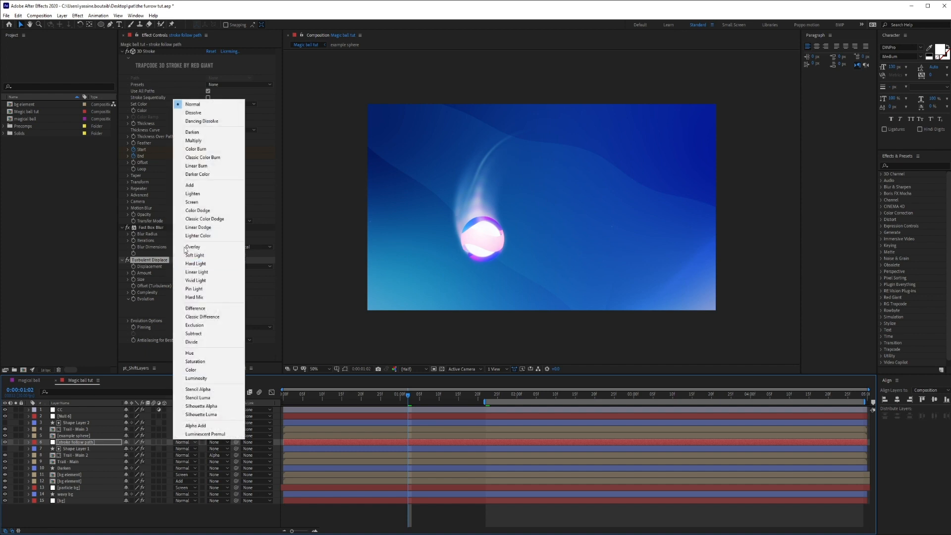
{"action": "left_click", "coordinate": [189, 203]}
{"action": "left_click", "coordinate": [360, 521]}
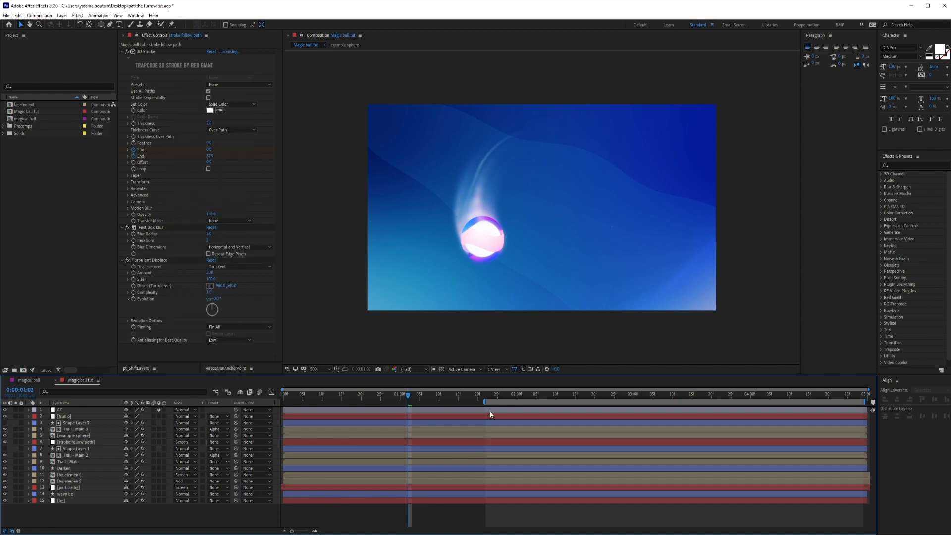
{"action": "left_click_drag", "start_coordinate": [484, 402], "coordinate": [138, 411]}
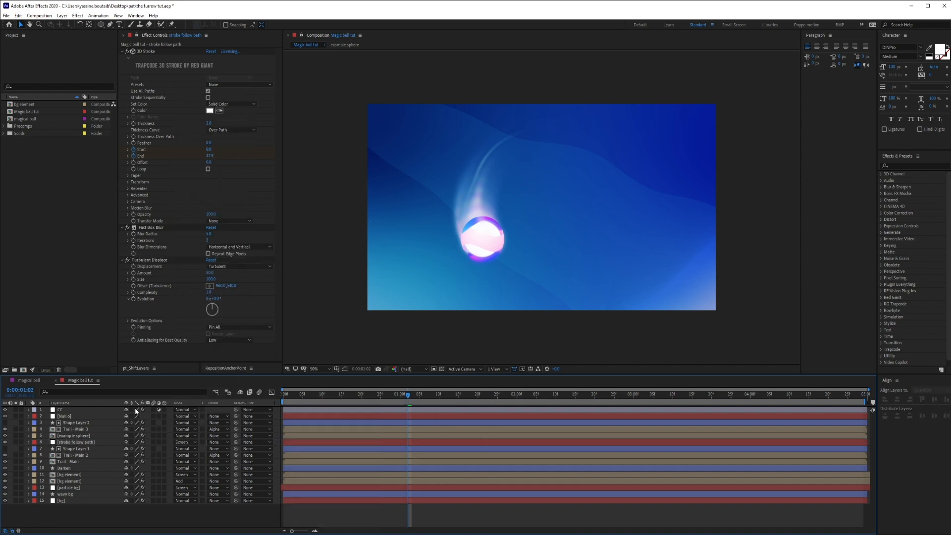